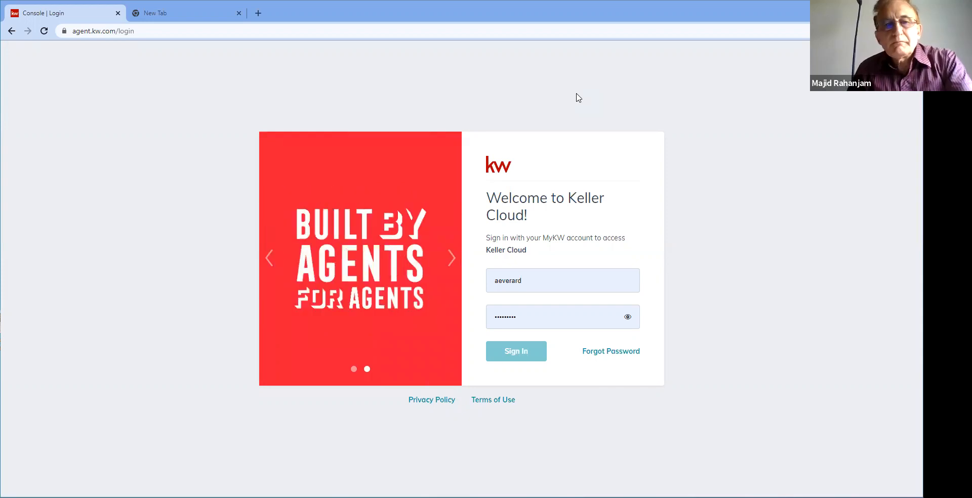
# Step: Sign in to Keller Cloud with the saved credentials to reach the Command dashboard
pyautogui.click(521, 353)
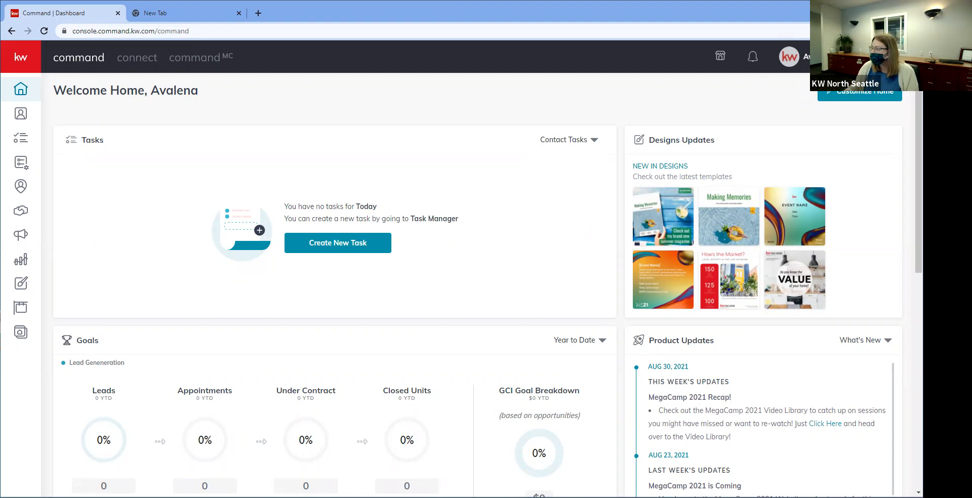
# Step: From the avatar menu, go to Settings > Connect Settings > Marketing Profile
pyautogui.click(835, 57)
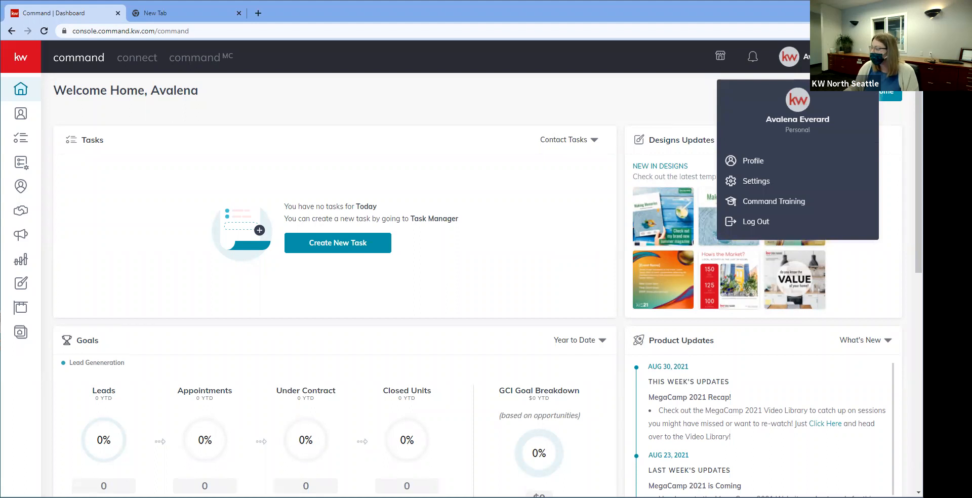
pyautogui.click(779, 177)
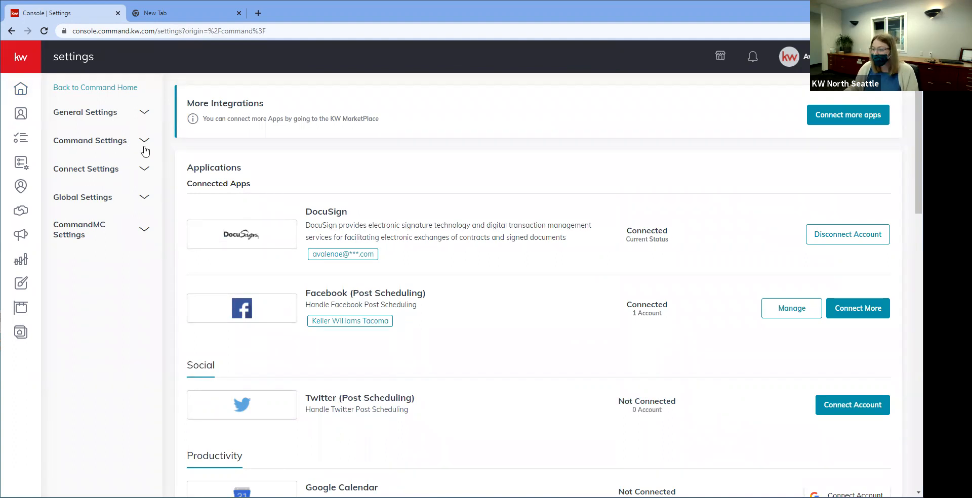
pyautogui.click(142, 174)
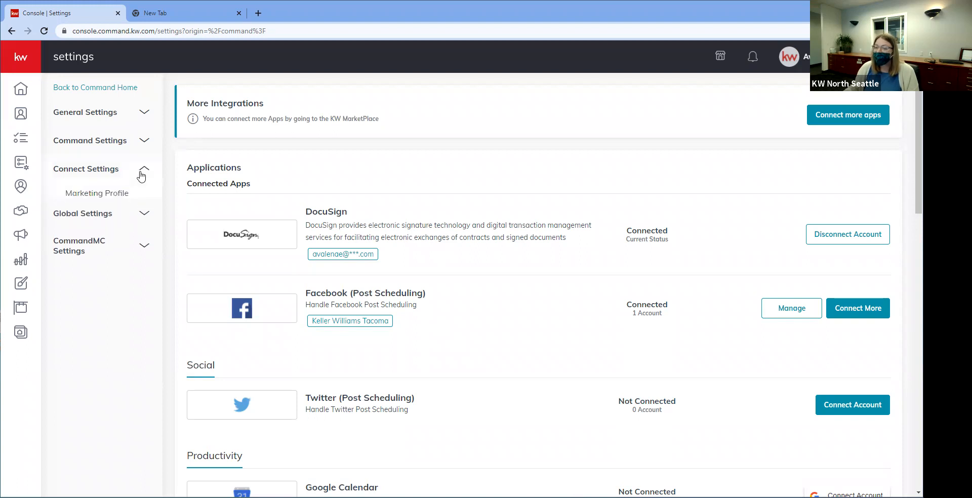
pyautogui.click(84, 194)
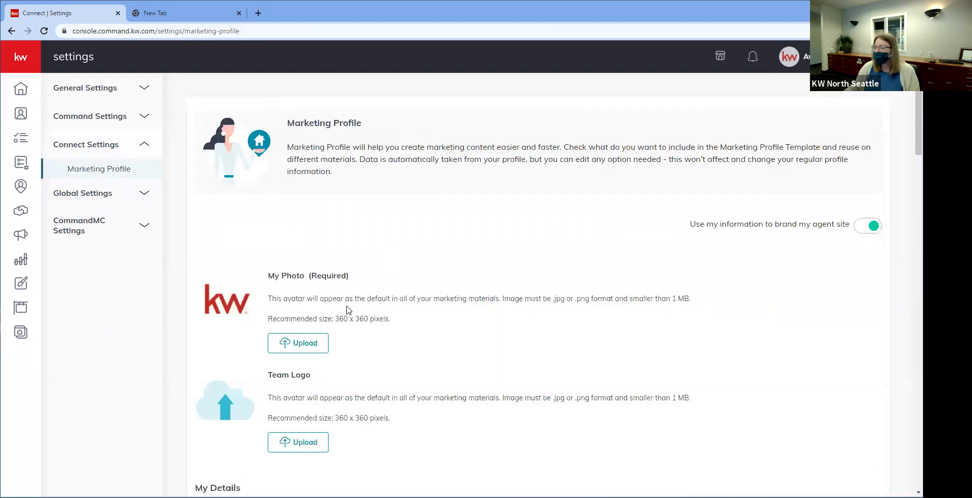
pyautogui.scroll(-1, 349, 309)
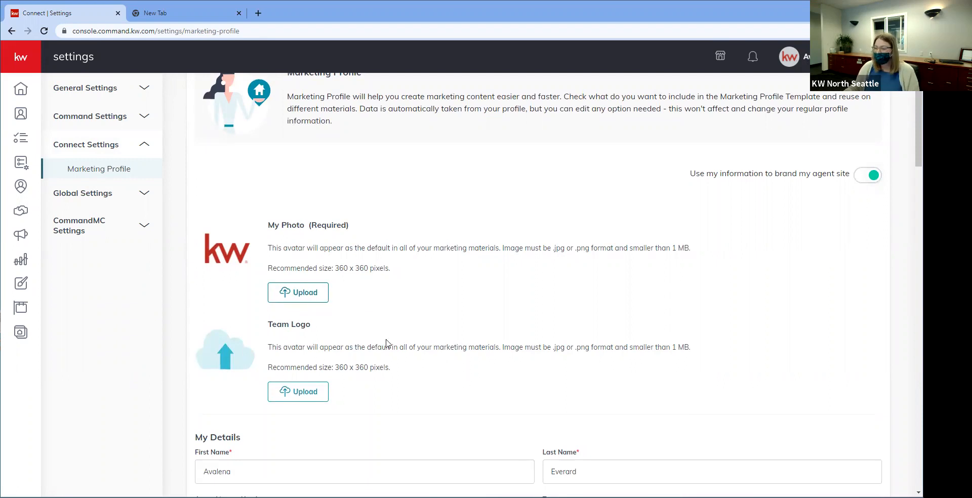
pyautogui.click(303, 301)
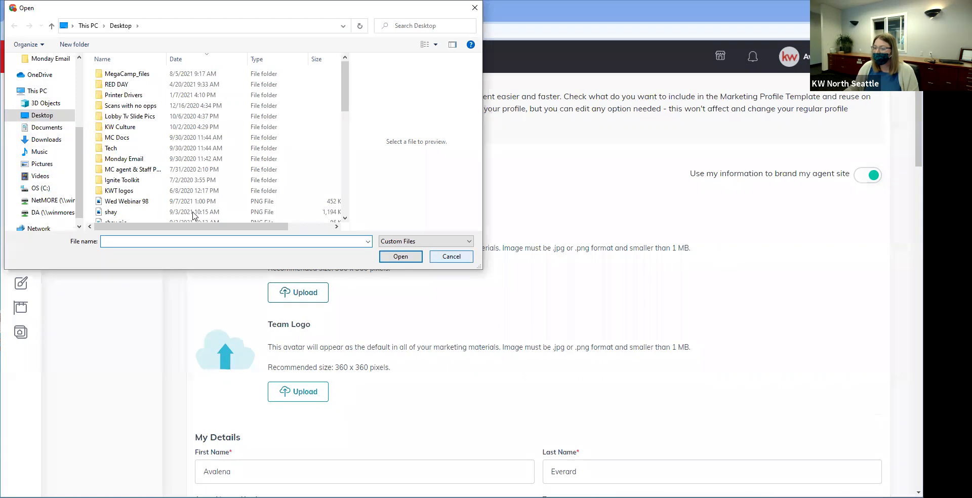
pyautogui.scroll(-2, 195, 218)
pyautogui.click(436, 257)
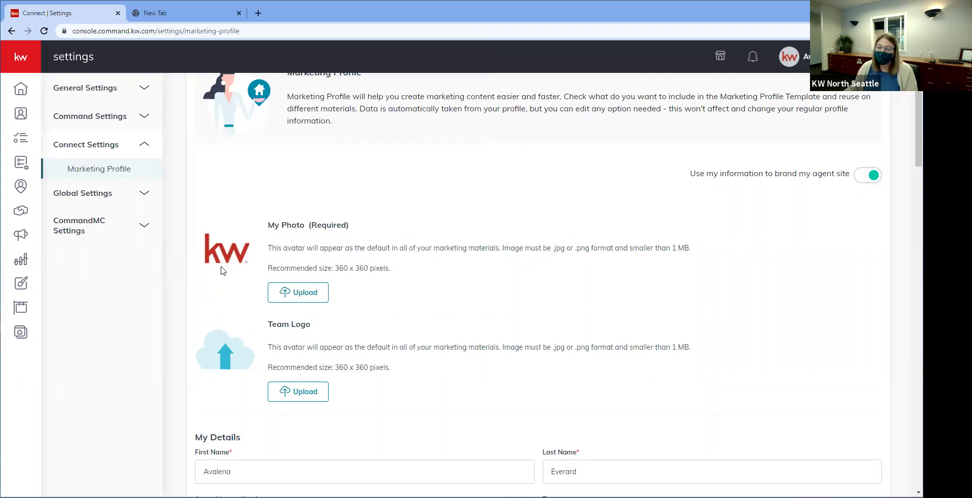
pyautogui.scroll(-1, 299, 314)
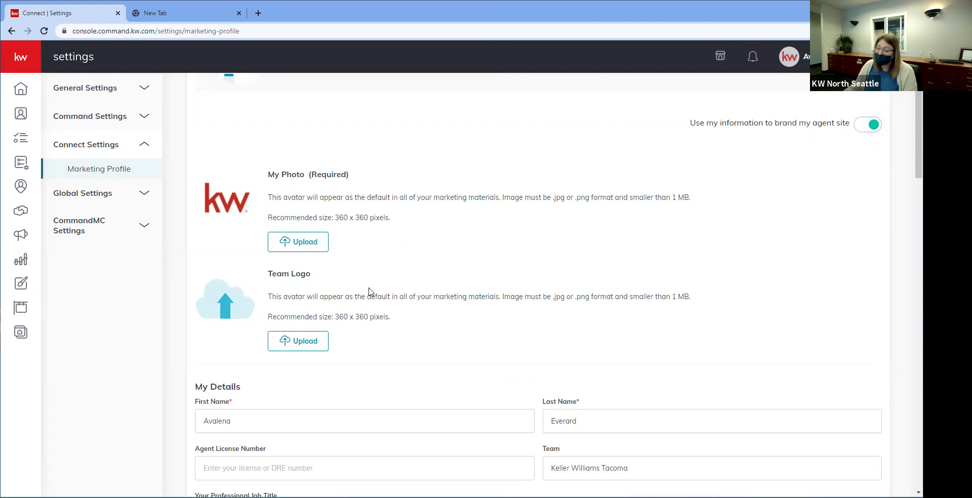
pyautogui.scroll(-1, 370, 292)
pyautogui.scroll(-1, 370, 292)
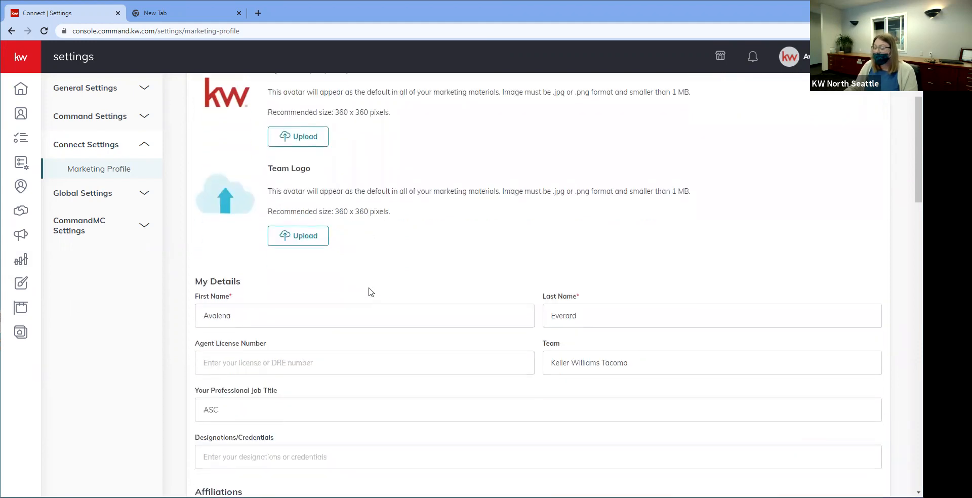
pyautogui.scroll(-1, 370, 292)
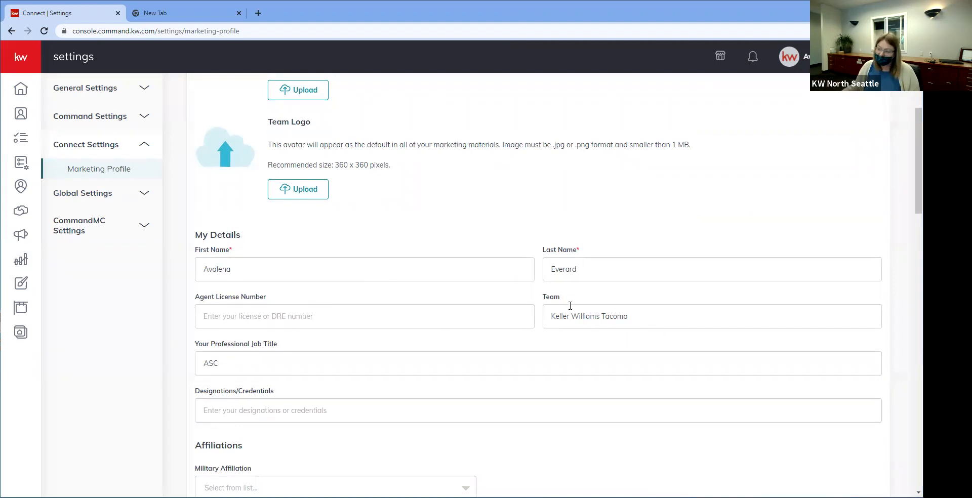
pyautogui.scroll(-2, 570, 306)
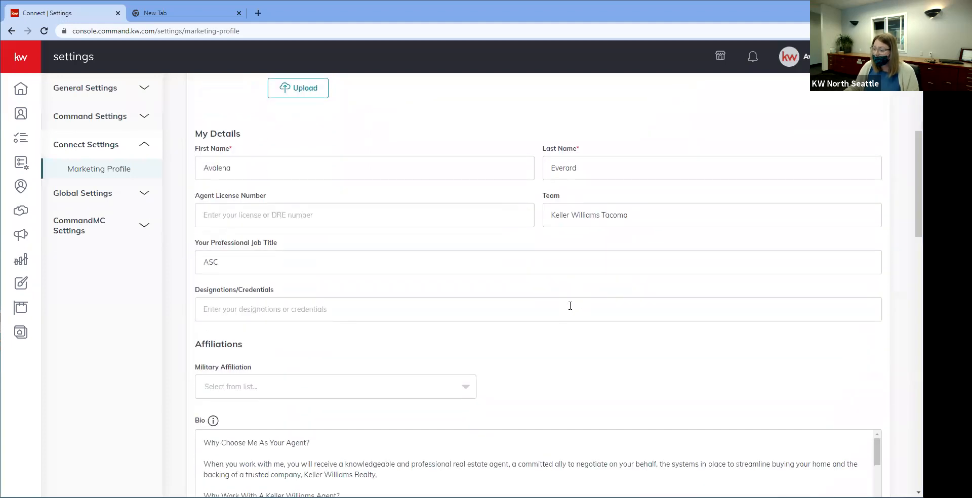
pyautogui.scroll(-1, 569, 306)
pyautogui.scroll(-2, 322, 334)
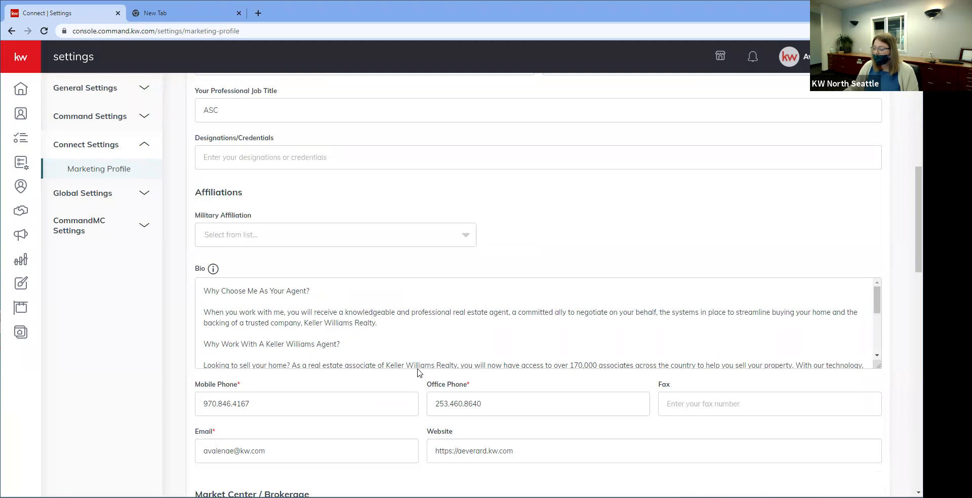
pyautogui.scroll(-2, 418, 373)
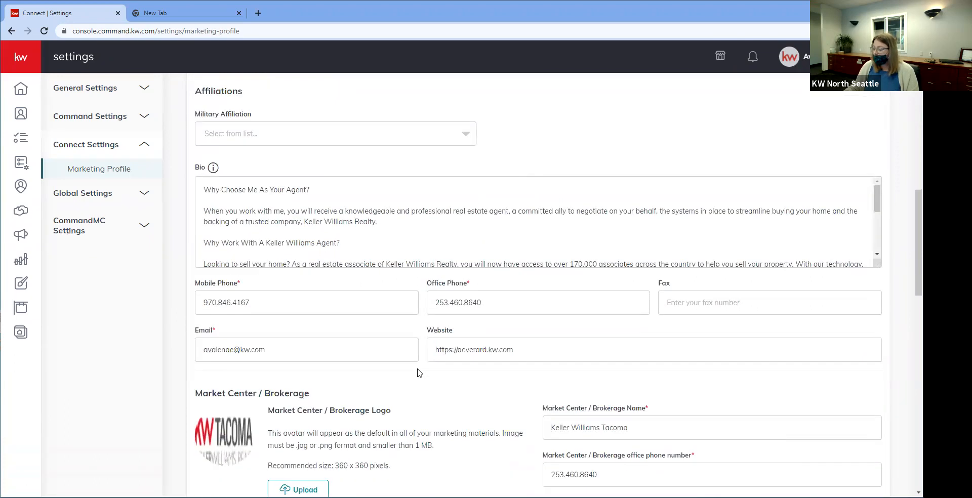
pyautogui.scroll(-3, 418, 373)
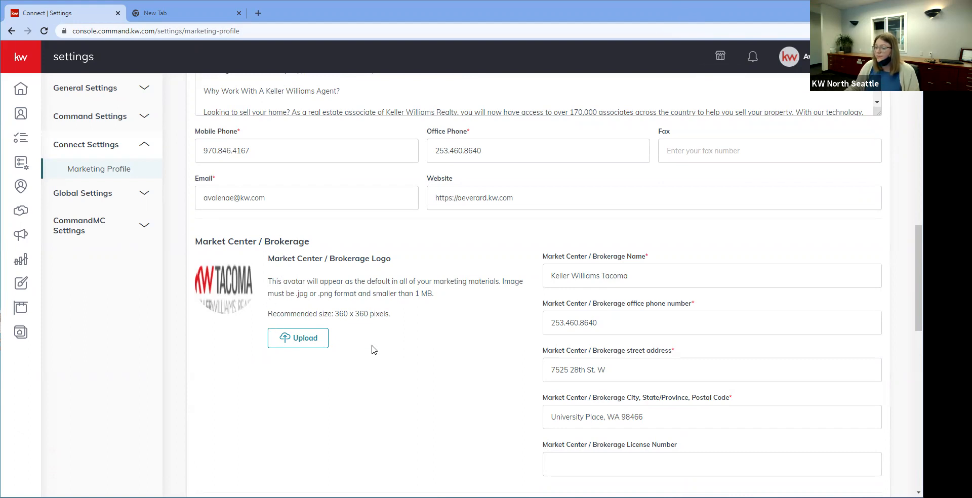
pyautogui.scroll(-1, 331, 328)
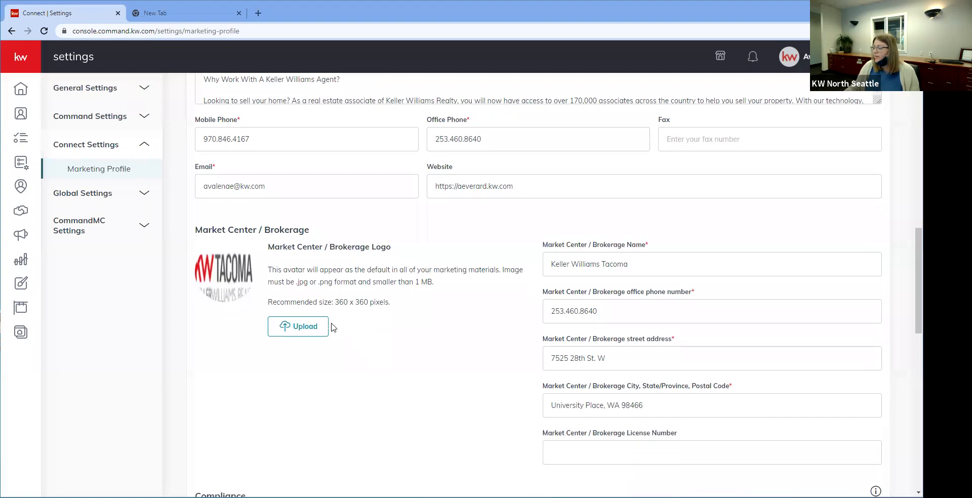
pyautogui.scroll(-6, 331, 328)
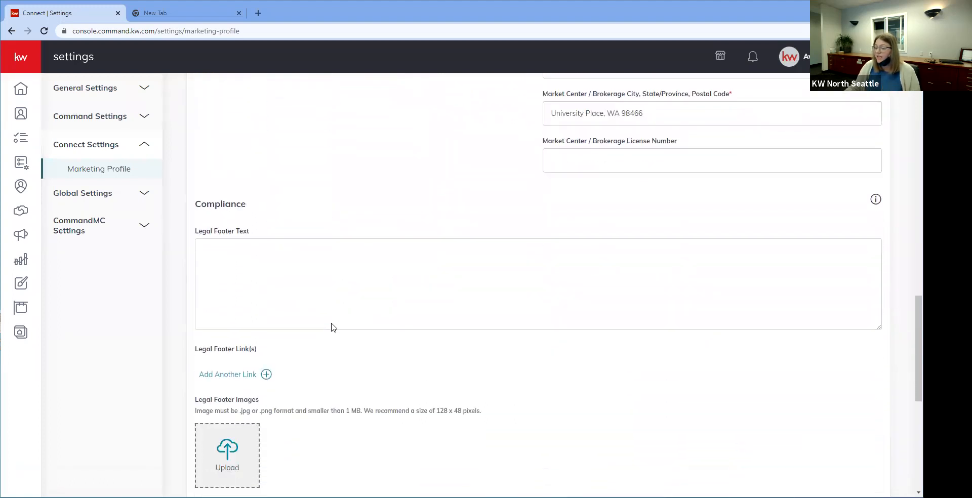
# Step: Enter 'Each office is' in the Legal Footer Text box, deleting the misspelled ending
pyautogui.click(495, 316)
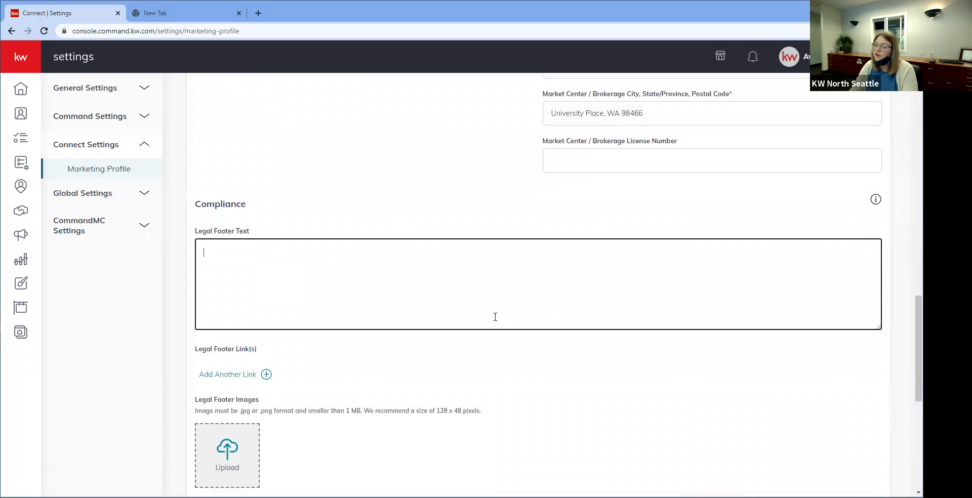
pyautogui.write('E')
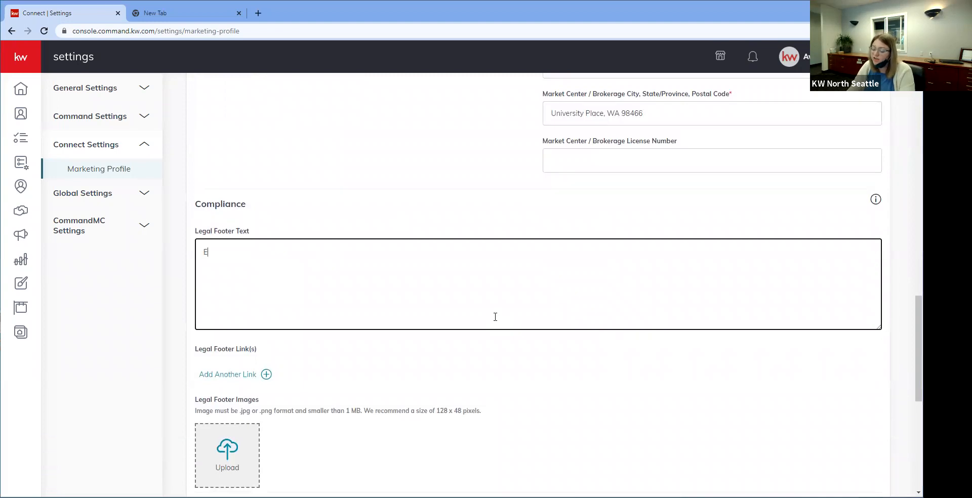
pyautogui.write('ach office is indepen')
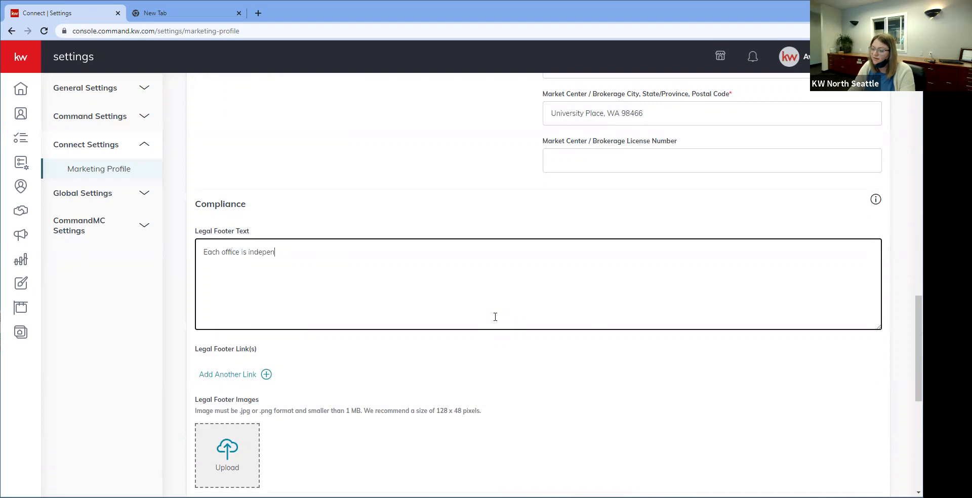
pyautogui.write('dtl')
pyautogui.press('BackSpace')
pyautogui.press('BackSpace')
pyautogui.press('BackSpace')
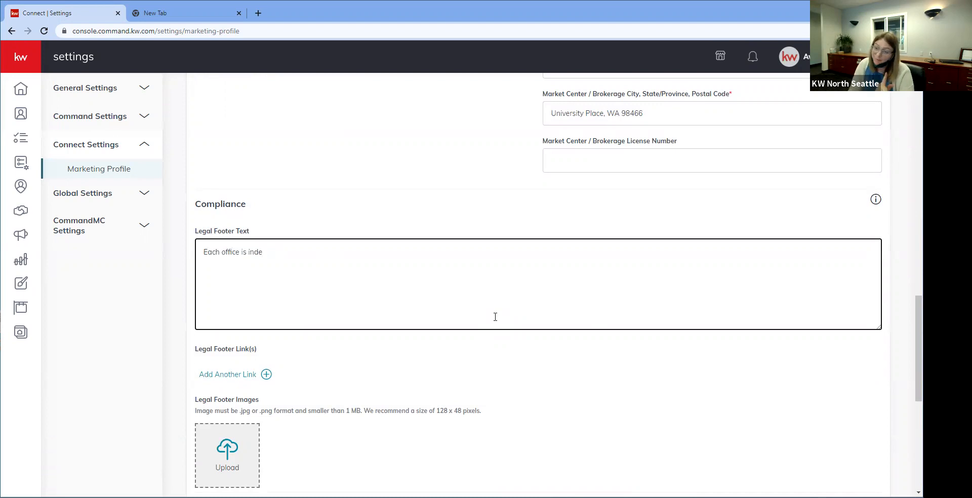
pyautogui.press('BackSpace')
pyautogui.press('BackSpace')
pyautogui.press('BackSpace')
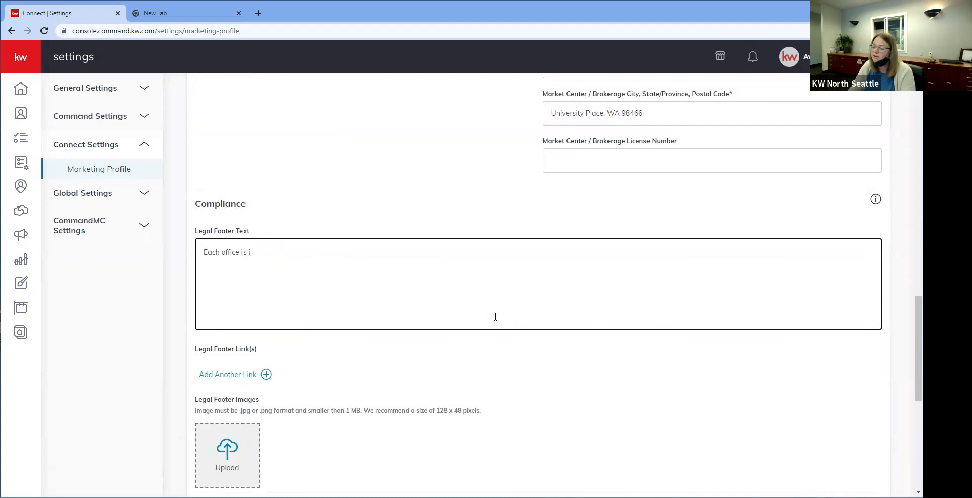
pyautogui.scroll(-3, 495, 317)
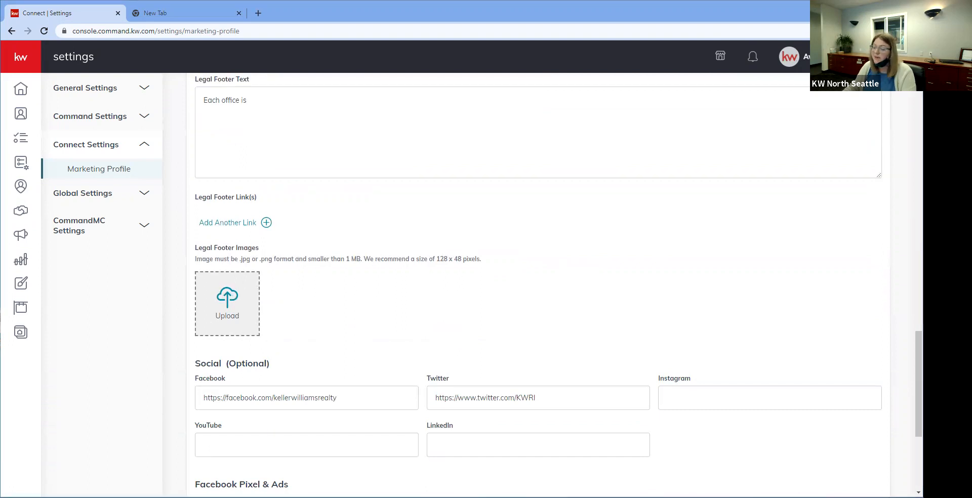
pyautogui.scroll(-3, 186, 449)
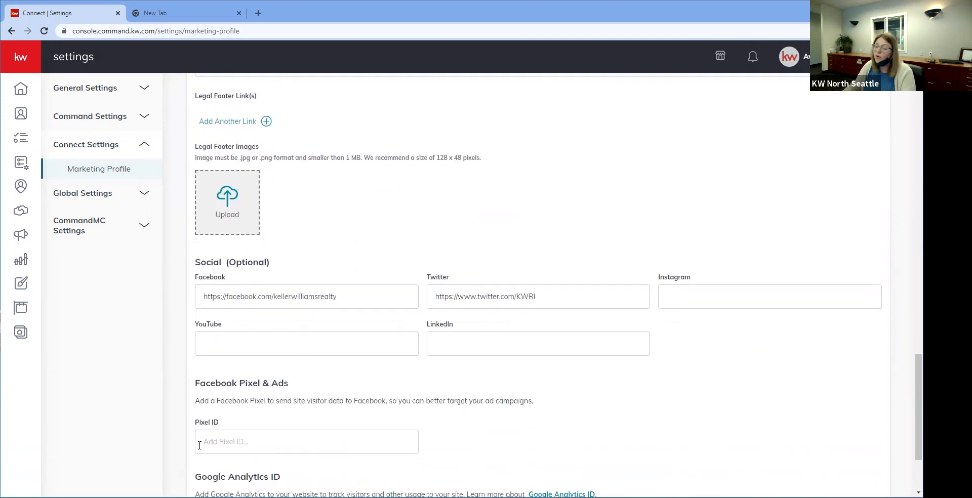
pyautogui.scroll(-2, 200, 445)
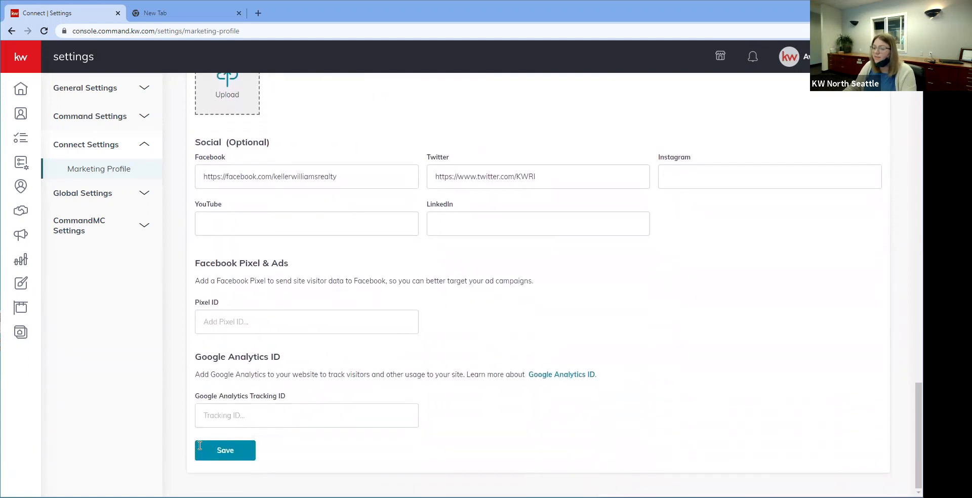
pyautogui.scroll(7, 199, 445)
pyautogui.scroll(9, 199, 446)
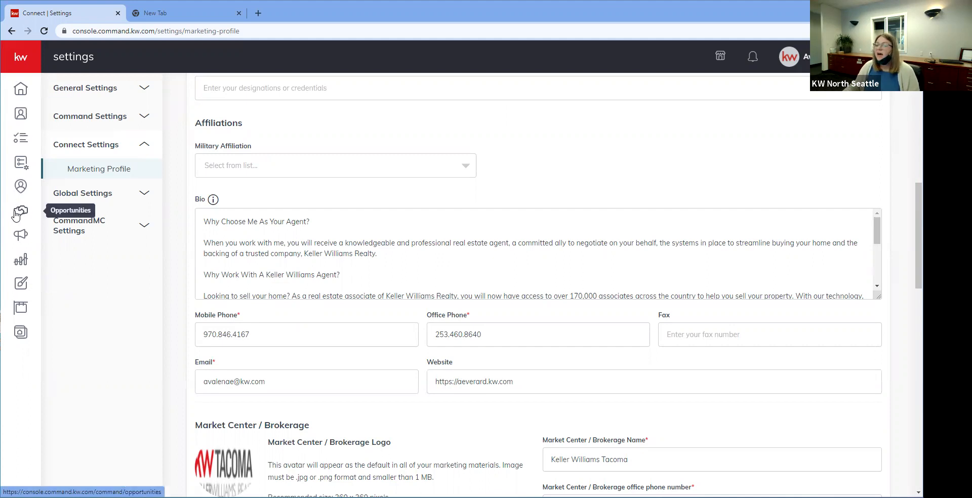
# Step: Open the Designs library, page through its designs, and bring up Create Design
pyautogui.click(20, 62)
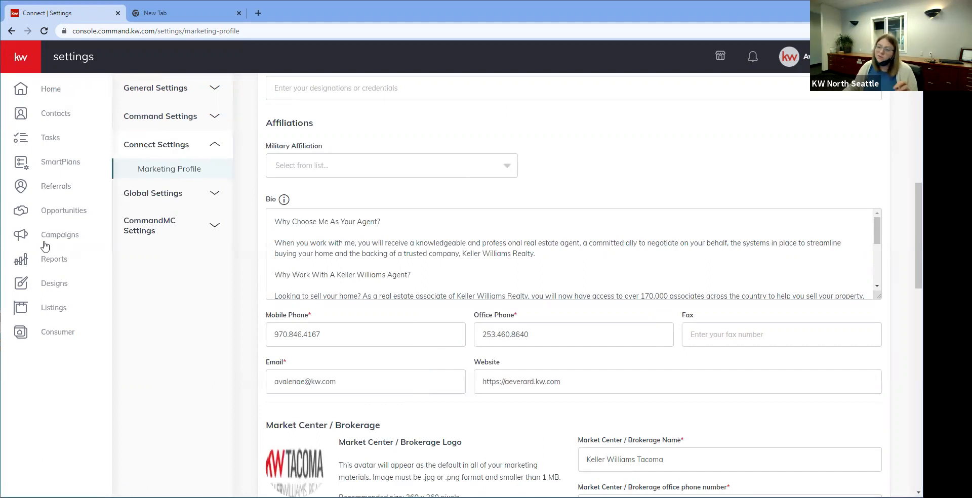
pyautogui.click(45, 289)
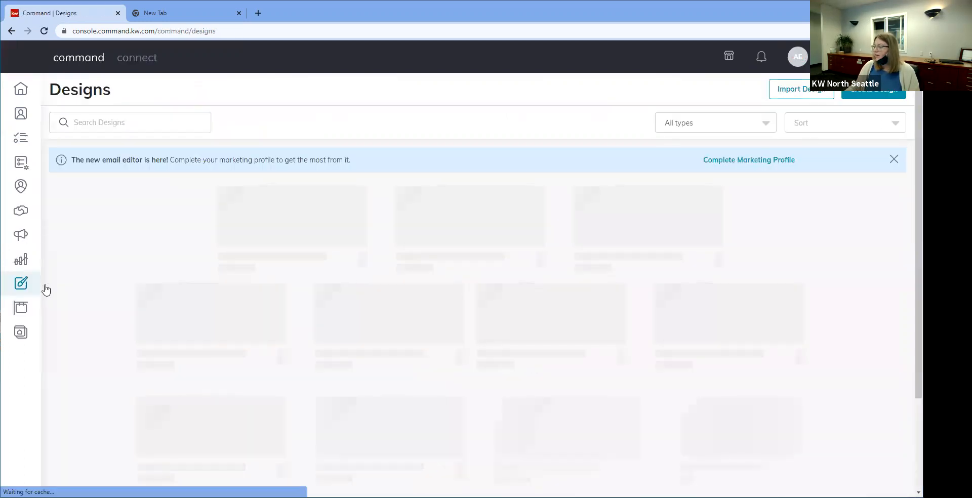
pyautogui.click(894, 160)
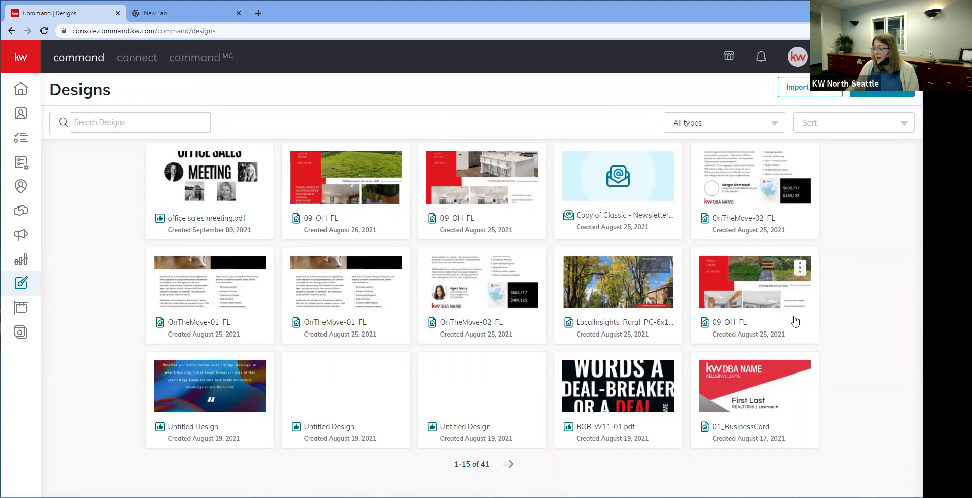
pyautogui.click(508, 464)
pyautogui.click(513, 465)
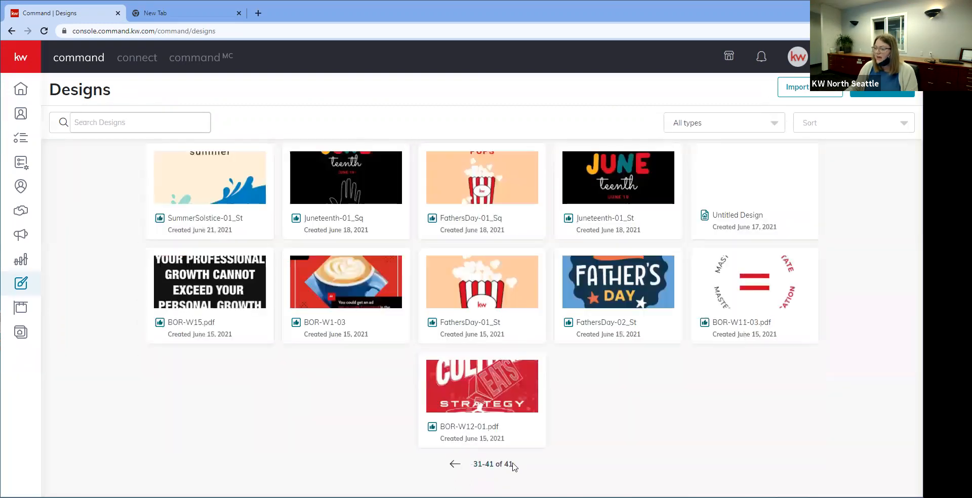
pyautogui.click(455, 464)
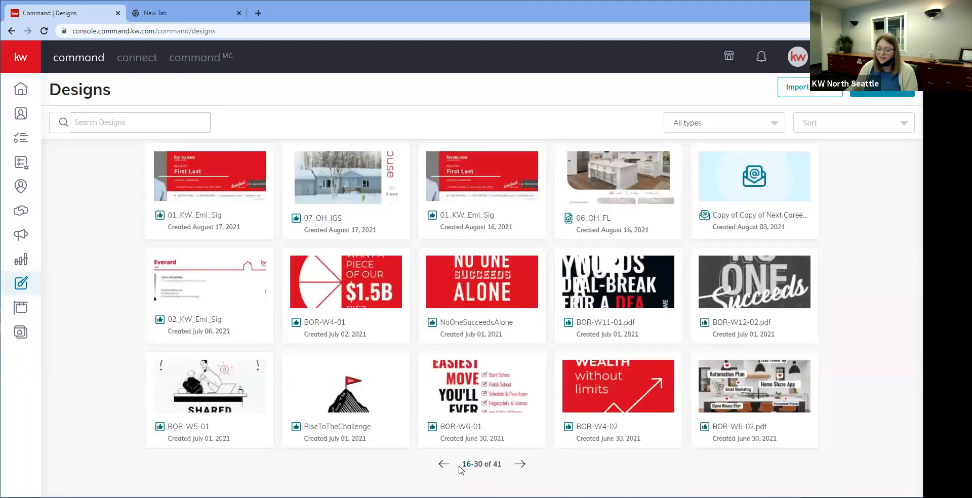
pyautogui.click(443, 464)
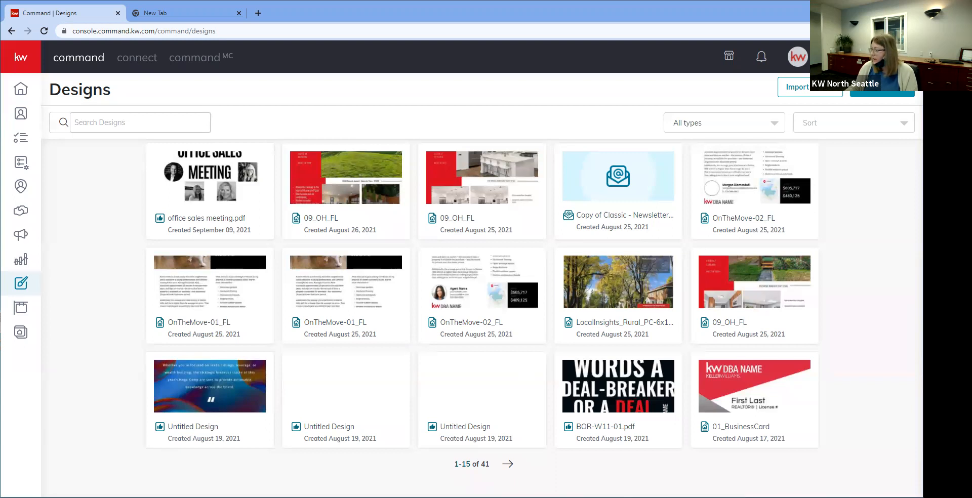
pyautogui.click(882, 89)
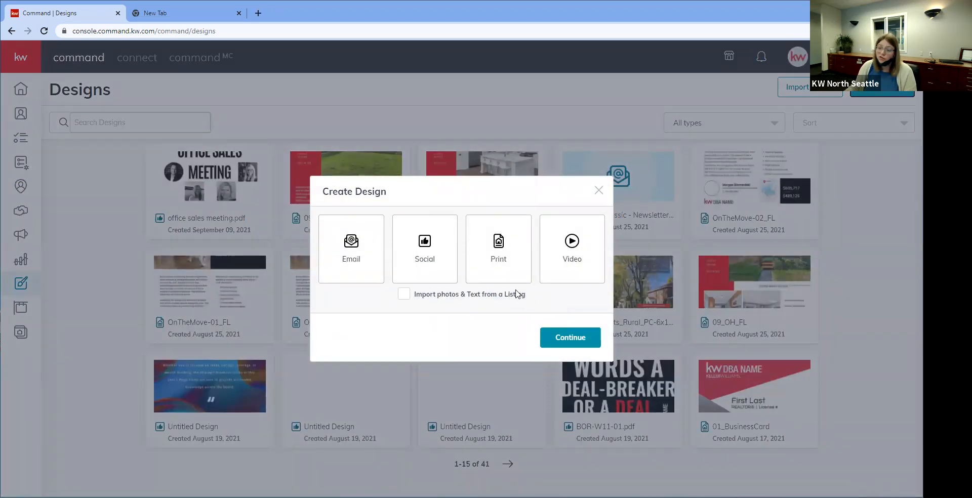
# Step: Choose the Social design type and continue into the WeBrand template gallery
pyautogui.click(450, 272)
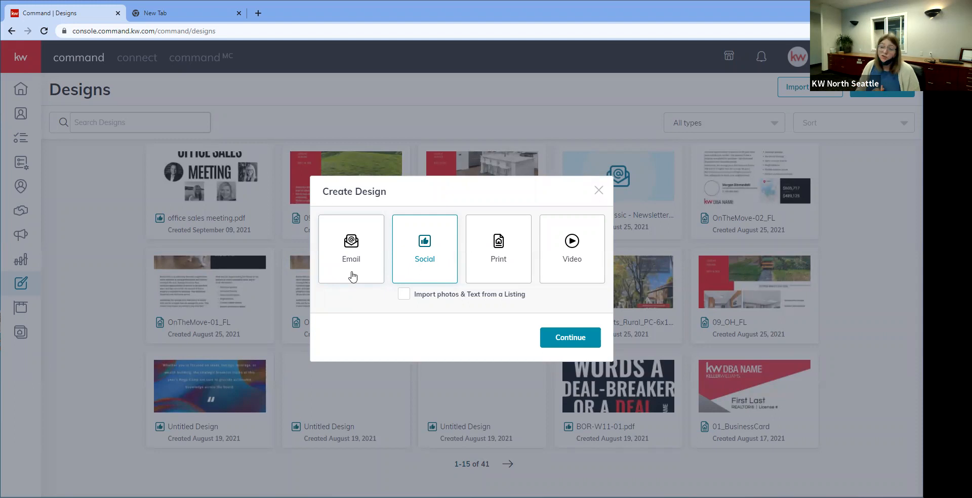
pyautogui.click(587, 338)
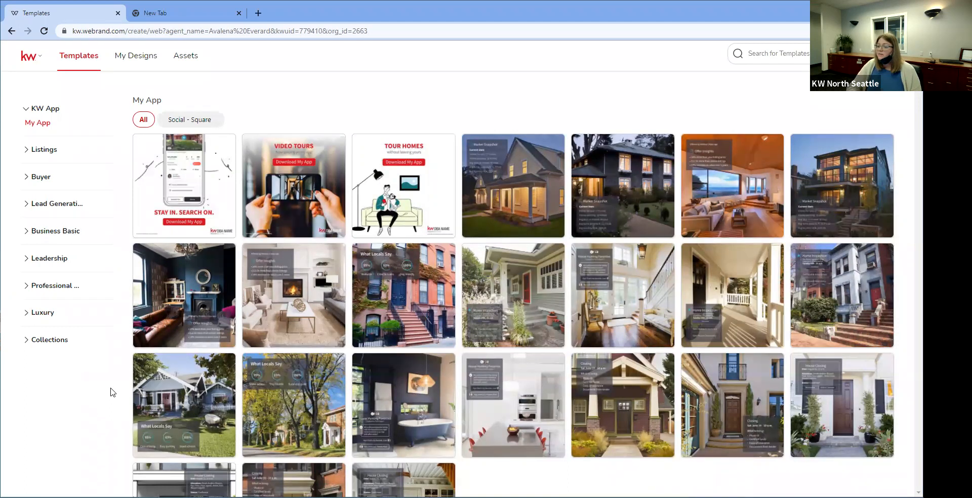
# Step: Open Collections > New Designs and use the LaborDay-02_W template
pyautogui.click(50, 341)
pyautogui.click(59, 354)
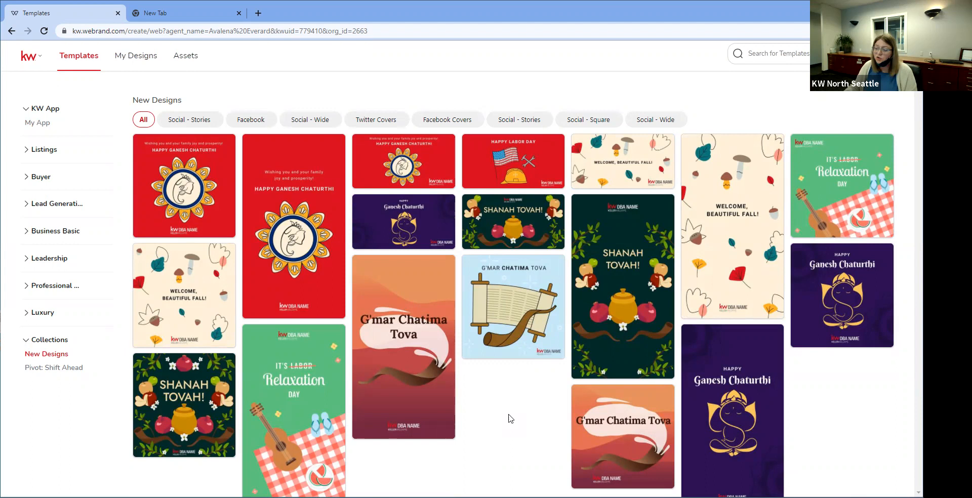
pyautogui.moveTo(201, 277)
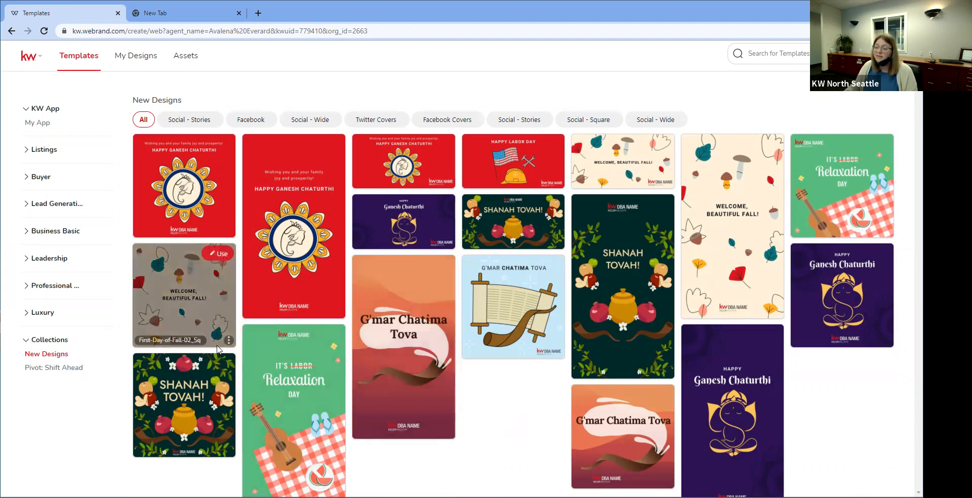
pyautogui.moveTo(208, 217)
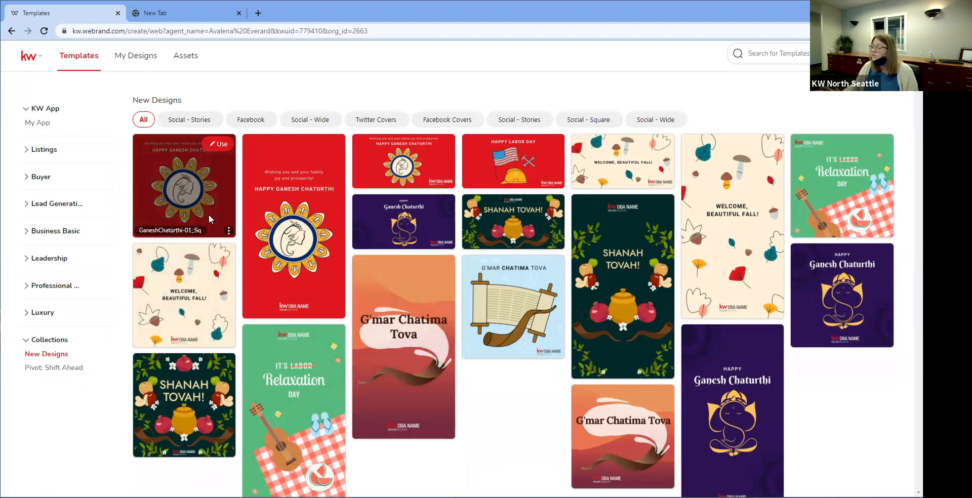
pyautogui.moveTo(532, 162)
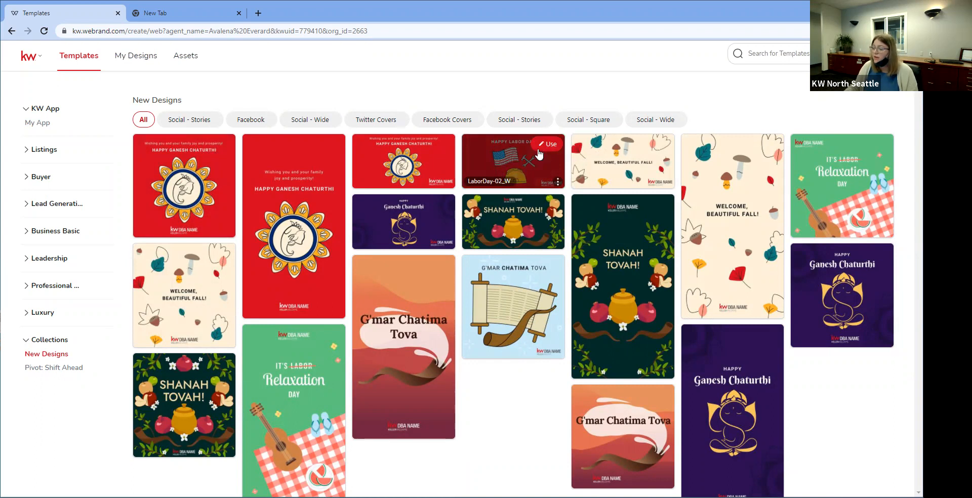
pyautogui.click(538, 148)
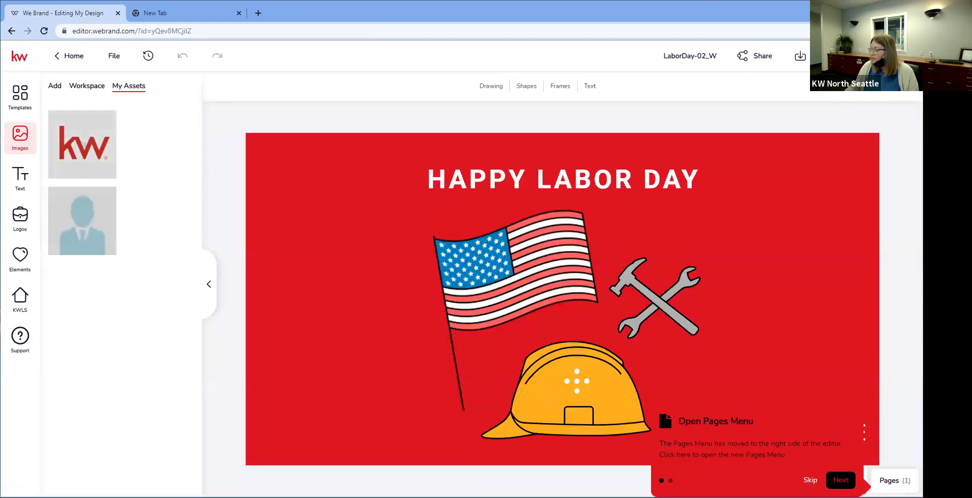
# Step: Dismiss the pages tour and close the pages panel to view the whole design
pyautogui.click(842, 481)
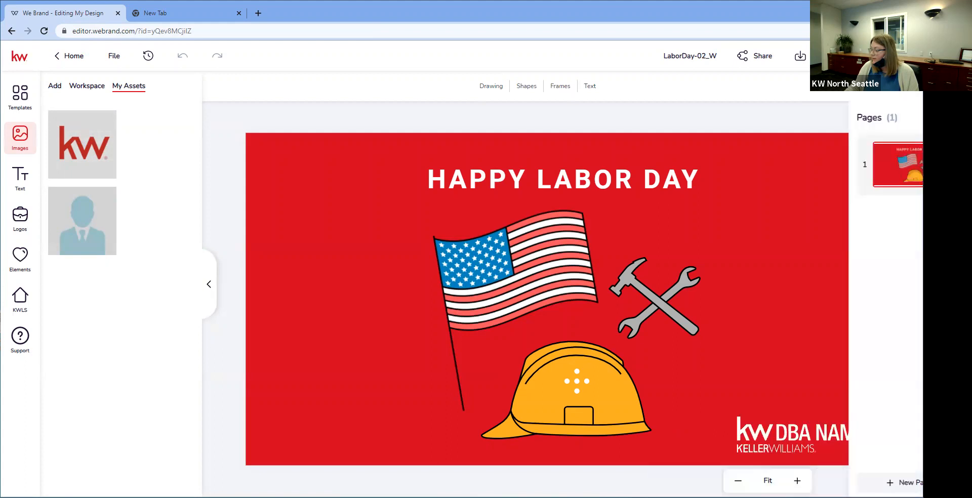
pyautogui.click(757, 243)
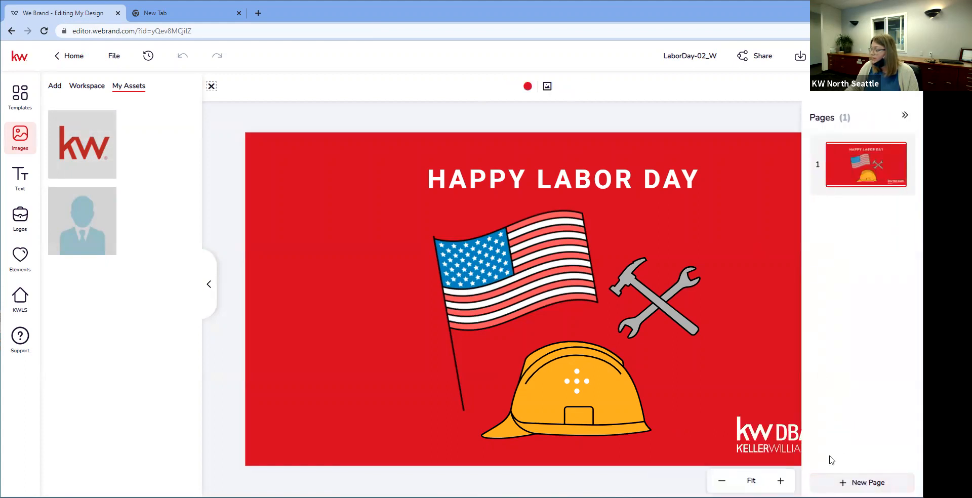
pyautogui.click(905, 117)
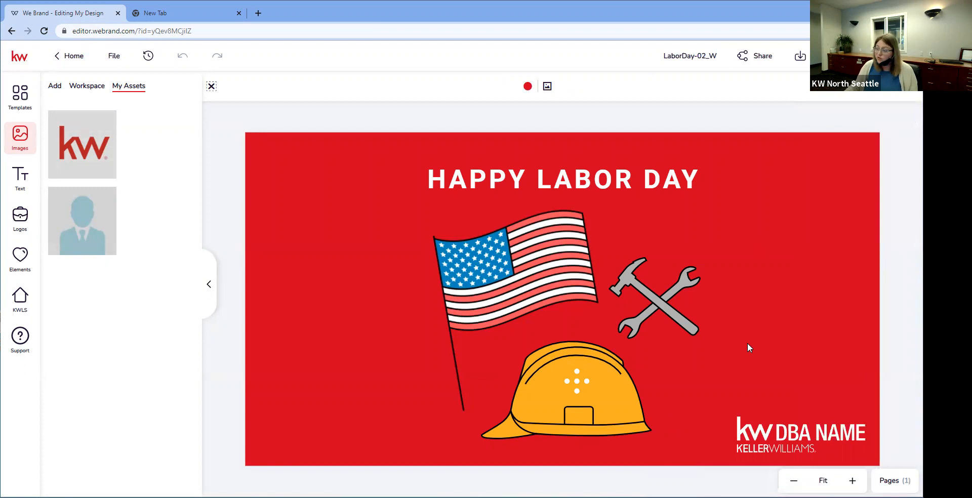
# Step: Replace the DBA NAME logo with the KW TACOMA logo from My Assets
pyautogui.click(781, 441)
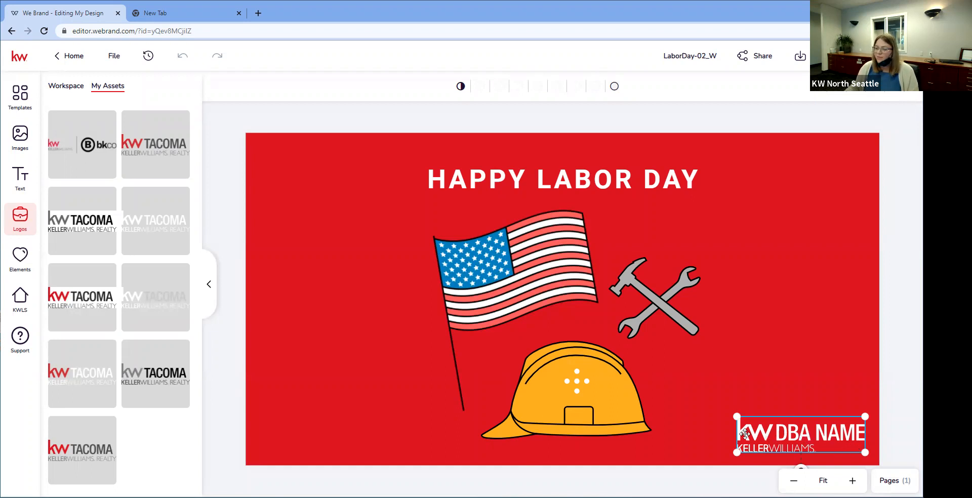
pyautogui.moveTo(174, 160)
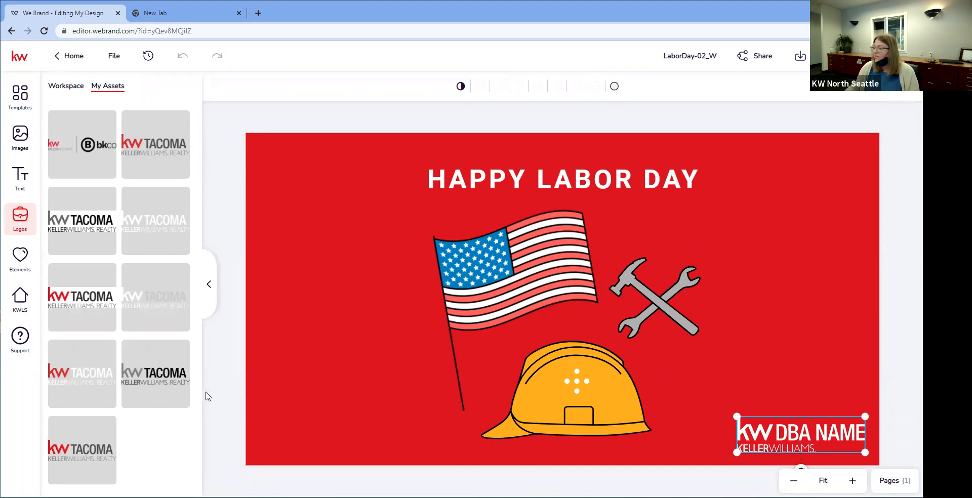
pyautogui.moveTo(157, 219)
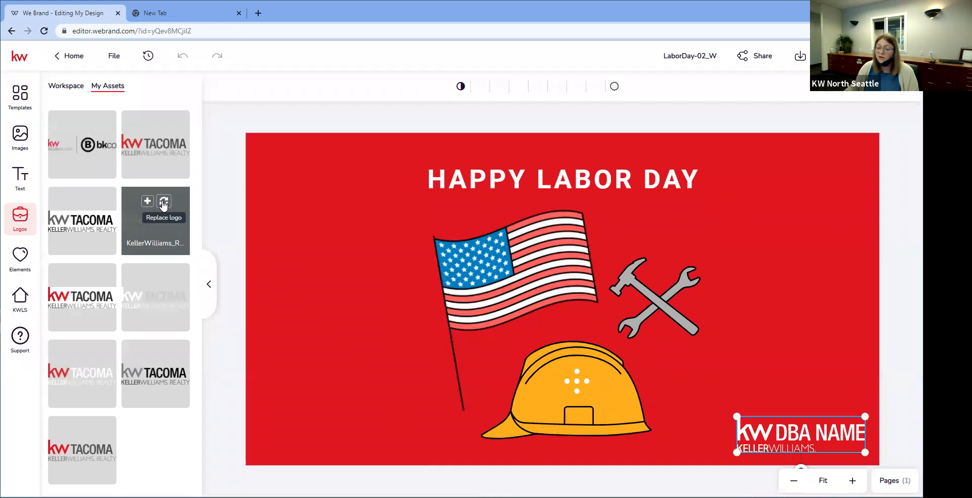
pyautogui.click(163, 203)
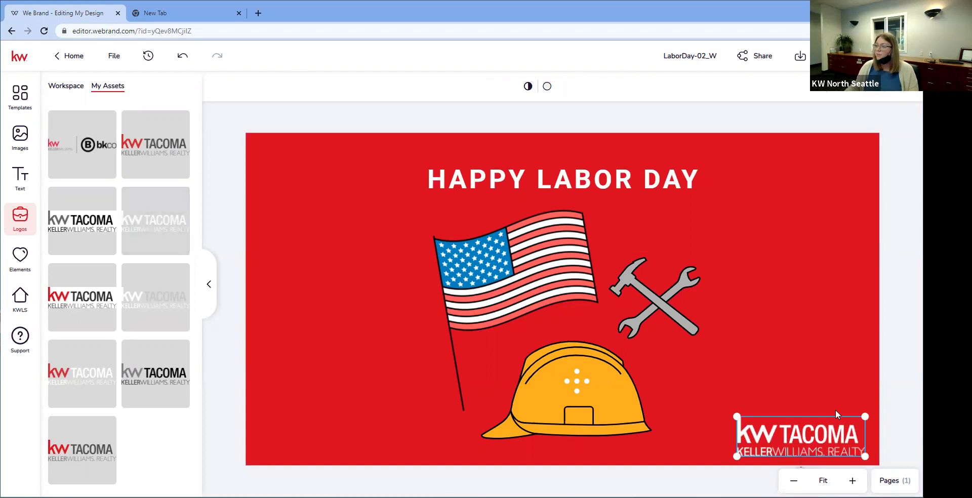
pyautogui.moveTo(175, 208)
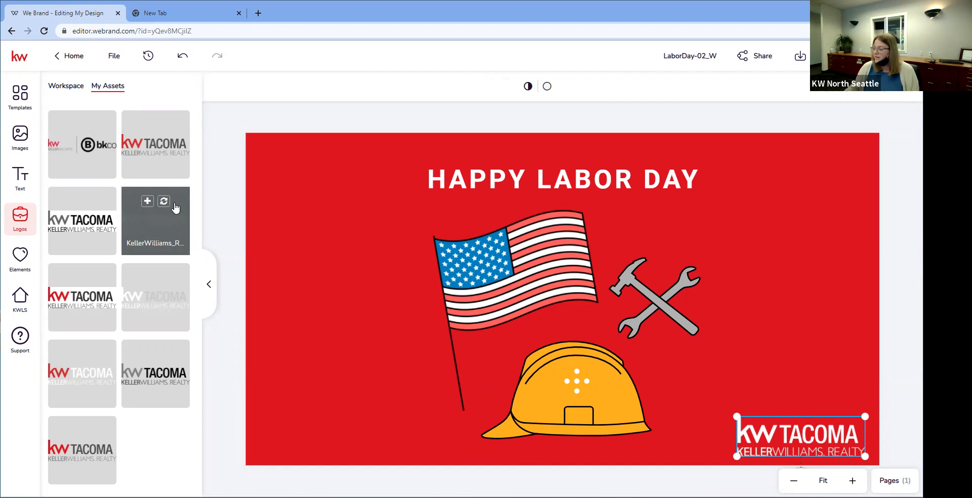
pyautogui.click(54, 63)
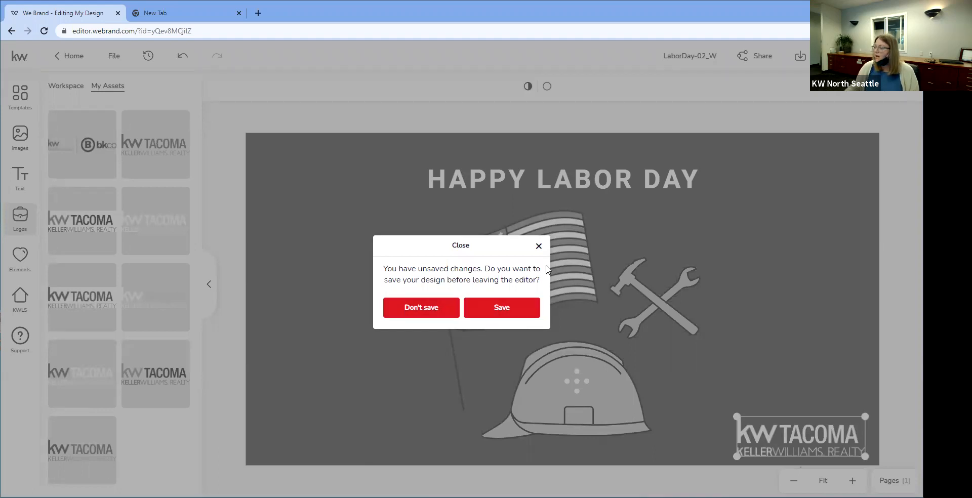
pyautogui.click(538, 246)
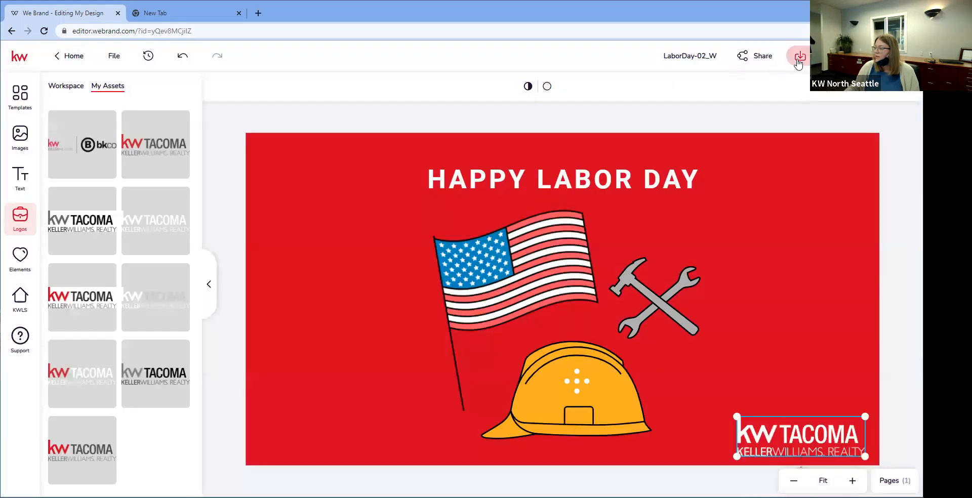
# Step: Download the Labor Day design as a PNG, then go back to the templates
pyautogui.click(799, 56)
pyautogui.click(763, 106)
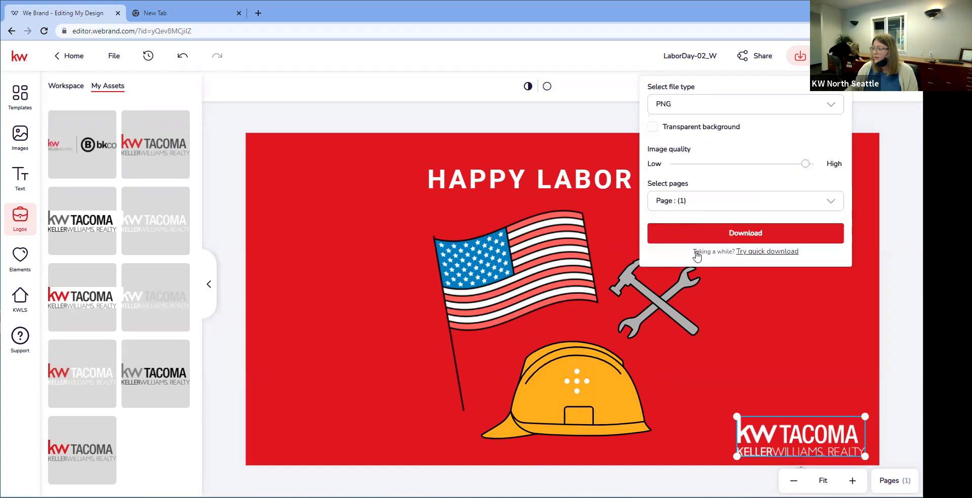
pyautogui.click(691, 233)
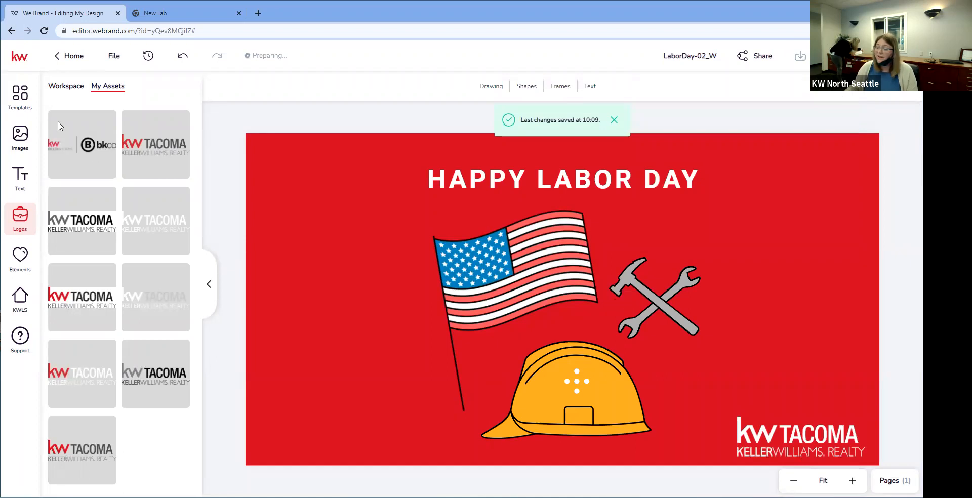
pyautogui.click(60, 56)
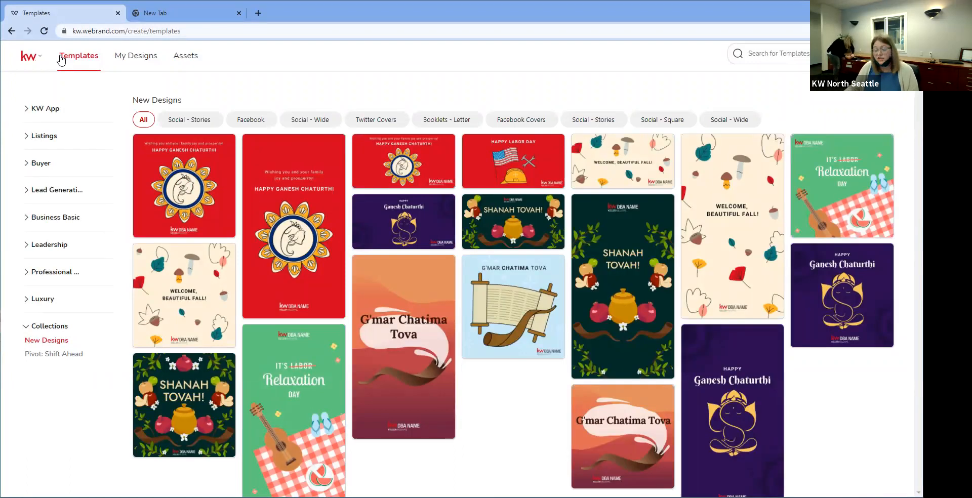
# Step: Expand the Listings, Buyer, Lead Generation, Business Basic, Leadership, Professional and Luxury categories
pyautogui.click(52, 136)
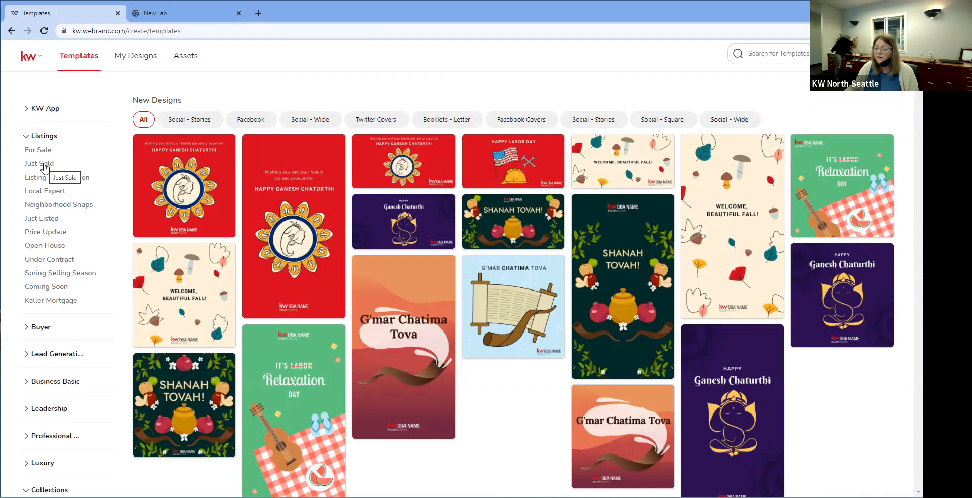
pyautogui.click(48, 326)
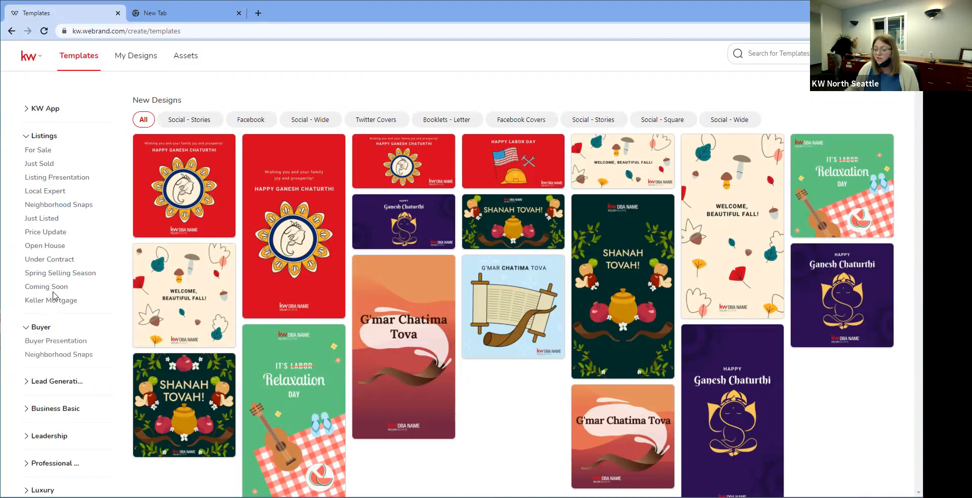
pyautogui.scroll(-1, 53, 296)
pyautogui.click(40, 332)
pyautogui.scroll(-1, 37, 327)
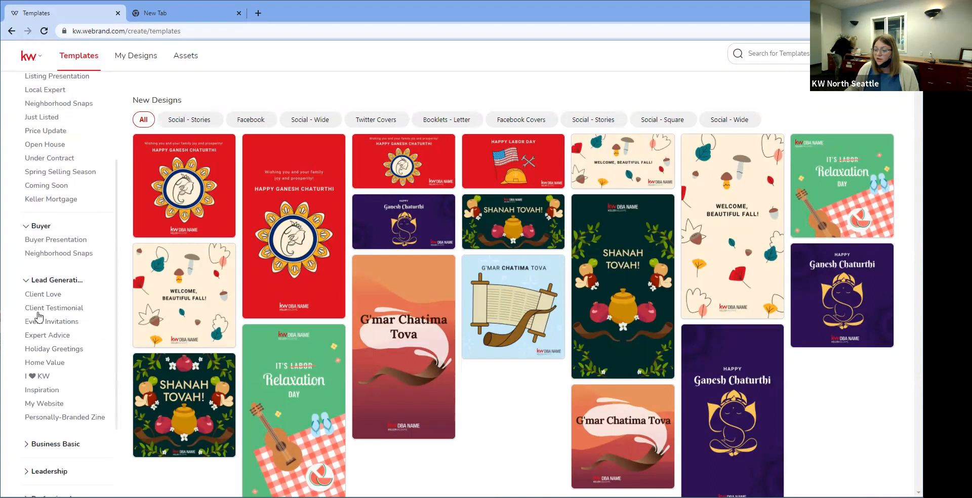
pyautogui.scroll(-1, 28, 392)
pyautogui.click(31, 393)
pyautogui.scroll(-2, 29, 379)
pyautogui.click(31, 374)
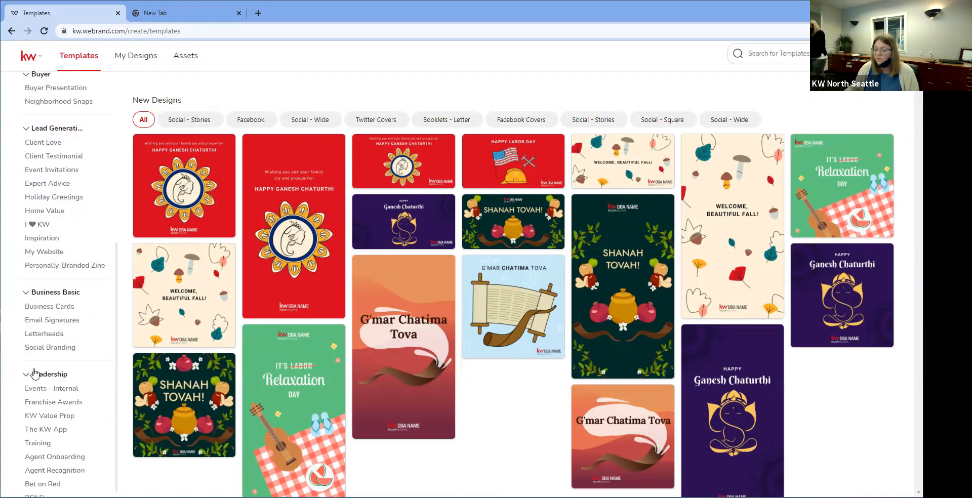
pyautogui.scroll(-2, 32, 374)
pyautogui.click(29, 422)
pyautogui.scroll(-2, 39, 309)
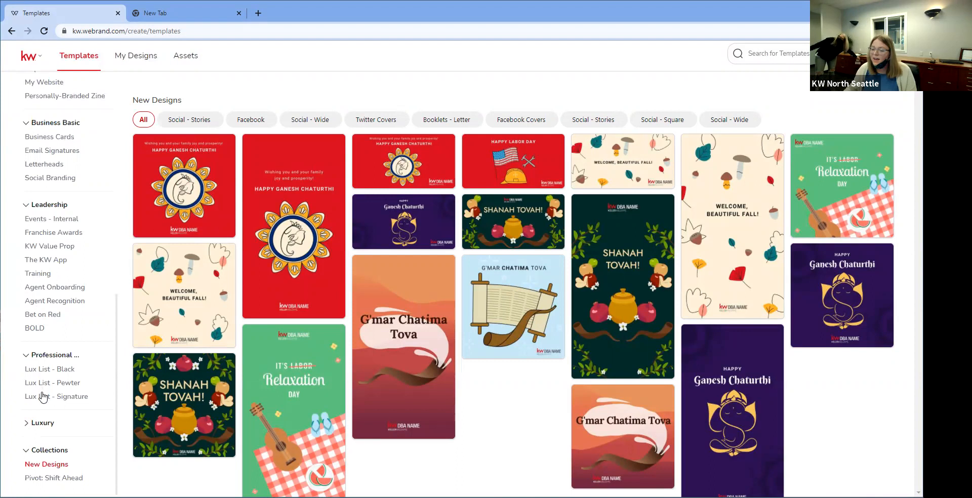
pyautogui.click(26, 424)
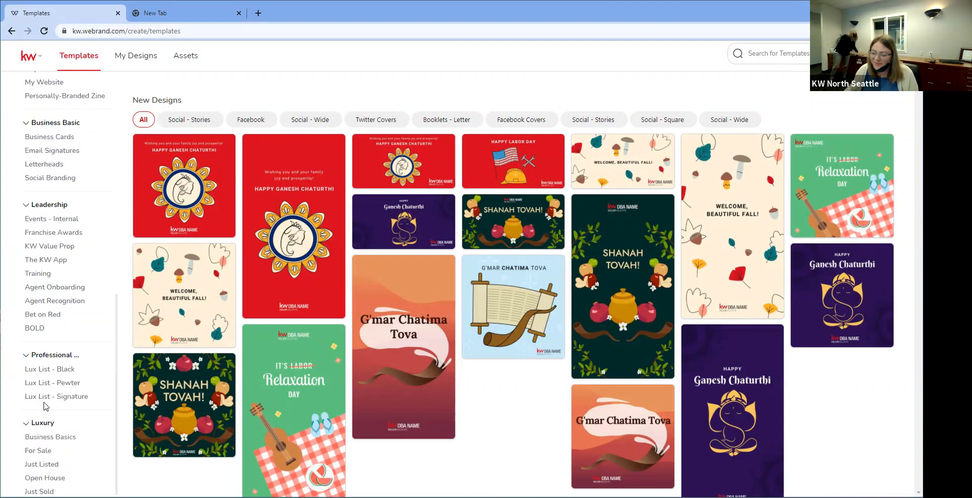
pyautogui.scroll(-1, 45, 402)
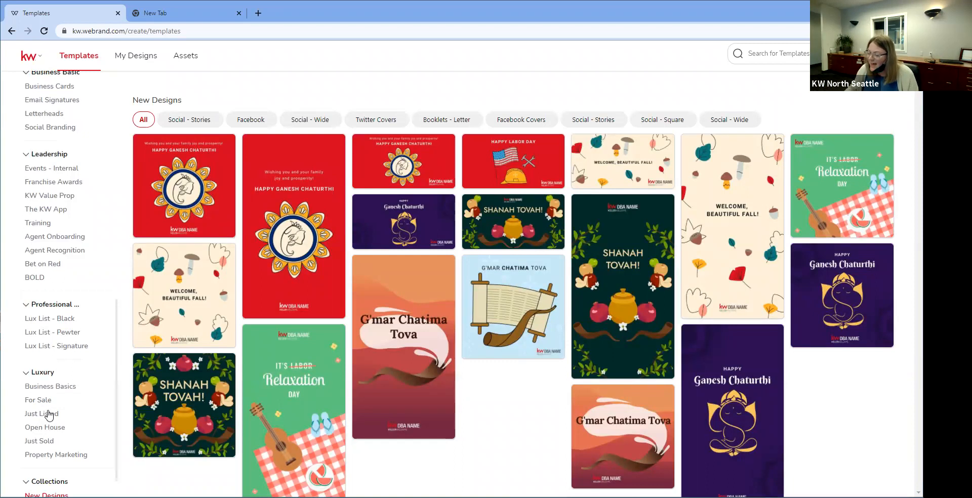
# Step: Show the Open House templates under Listings
pyautogui.scroll(3, 49, 415)
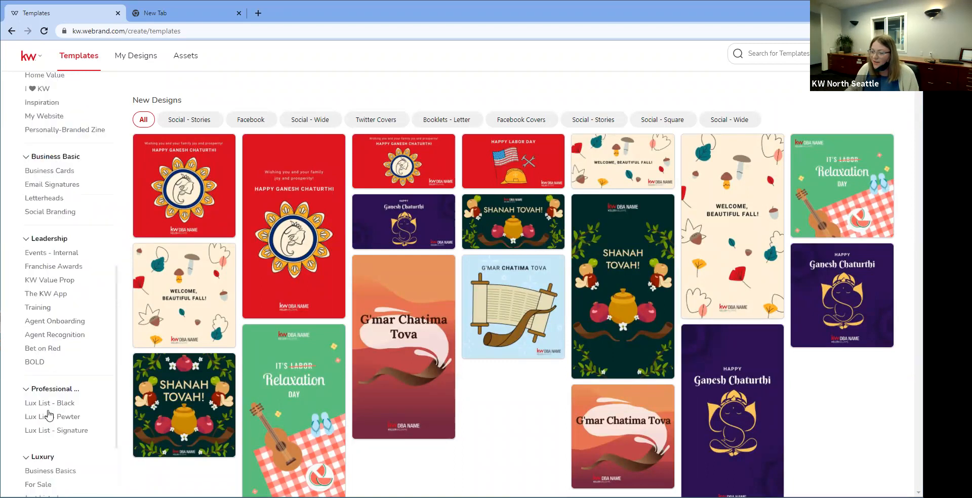
pyautogui.scroll(3, 48, 415)
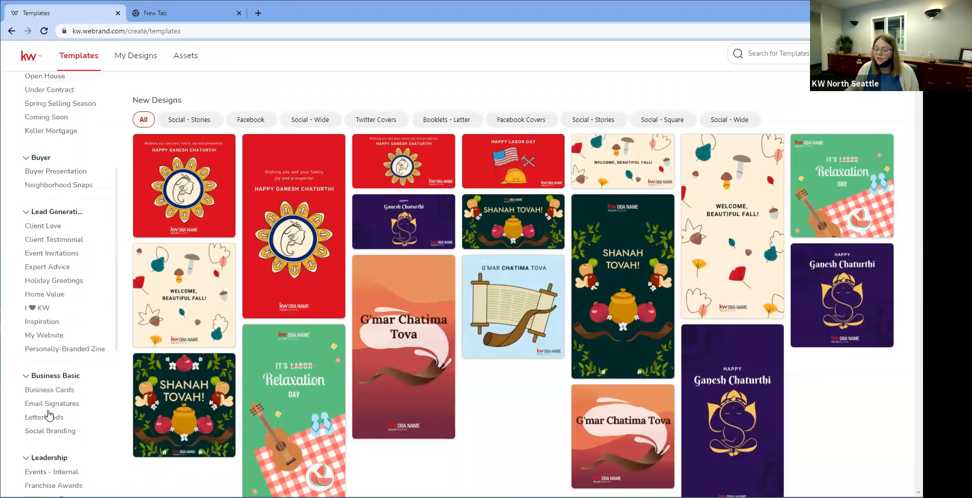
pyautogui.scroll(3, 48, 415)
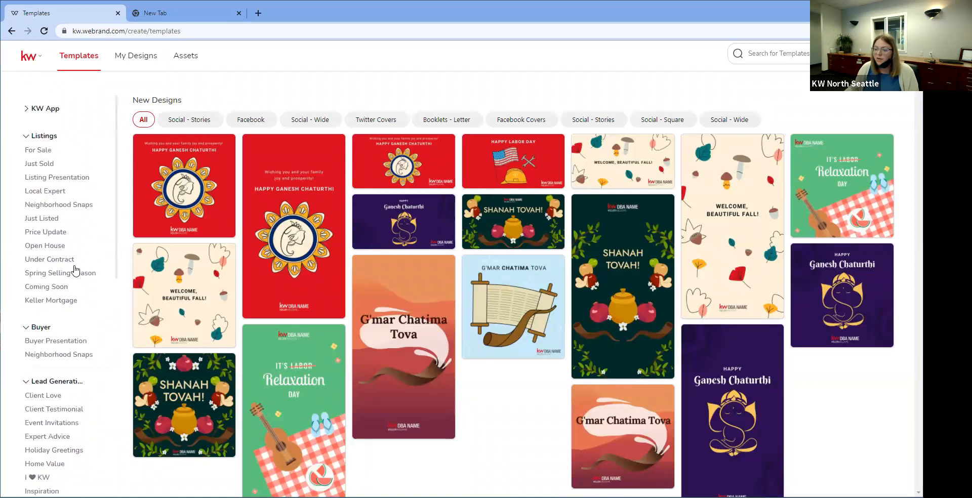
pyautogui.click(51, 247)
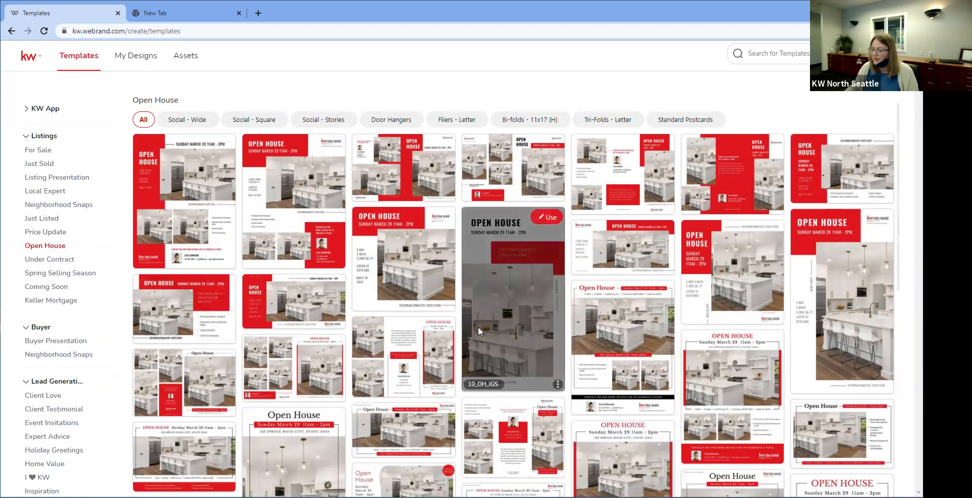
# Step: Browse the Open House templates and start a design from the 09_OH_FL flyer
pyautogui.scroll(-1, 478, 327)
pyautogui.scroll(-1, 478, 332)
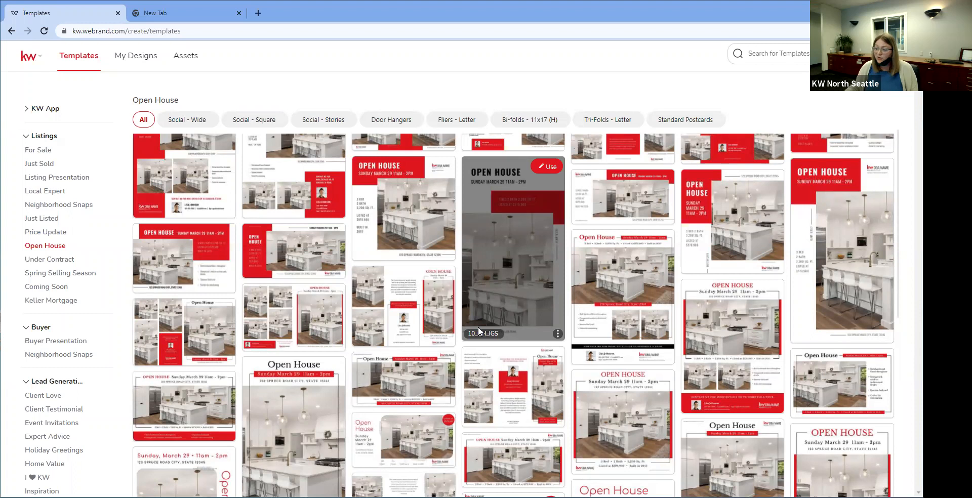
pyautogui.scroll(-1, 478, 328)
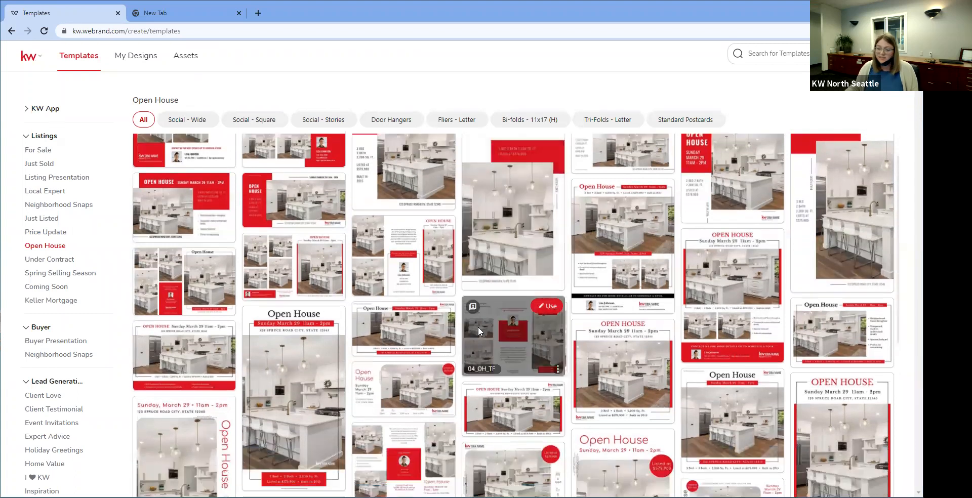
pyautogui.scroll(-5, 479, 331)
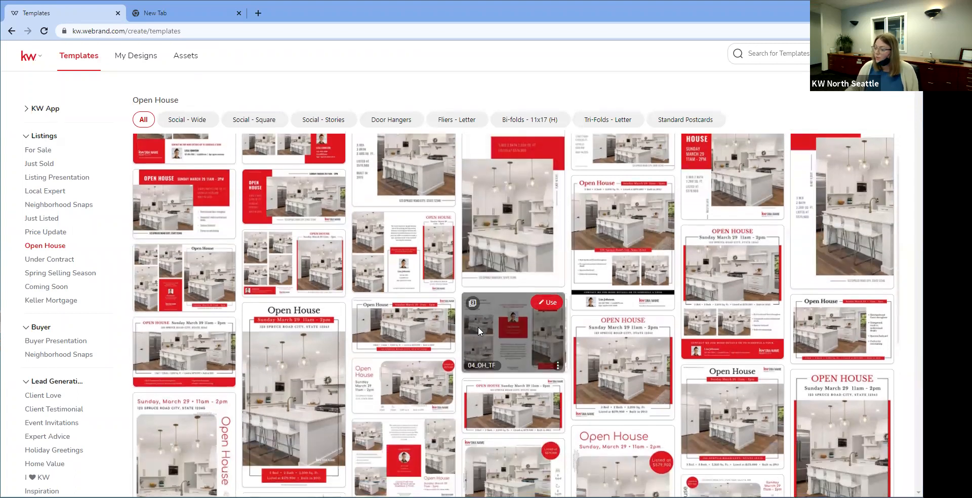
pyautogui.scroll(6, 478, 331)
pyautogui.scroll(1, 478, 326)
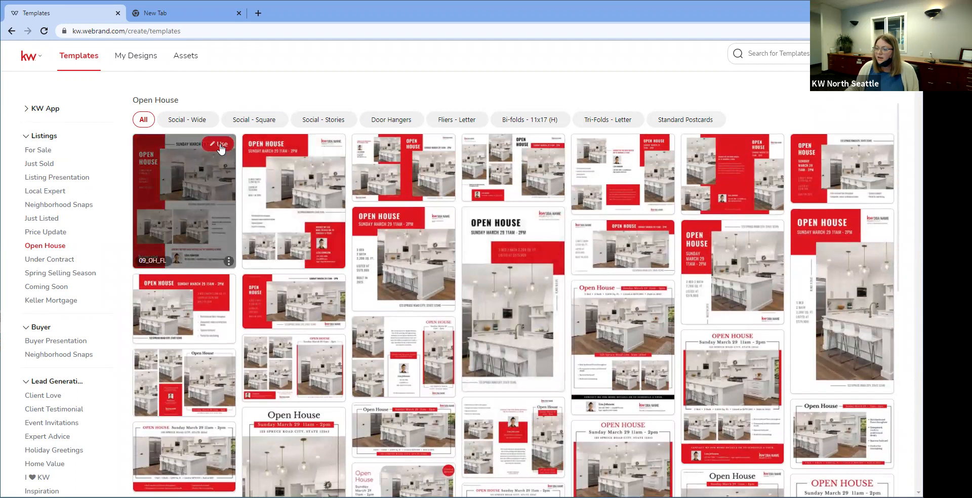
pyautogui.click(220, 146)
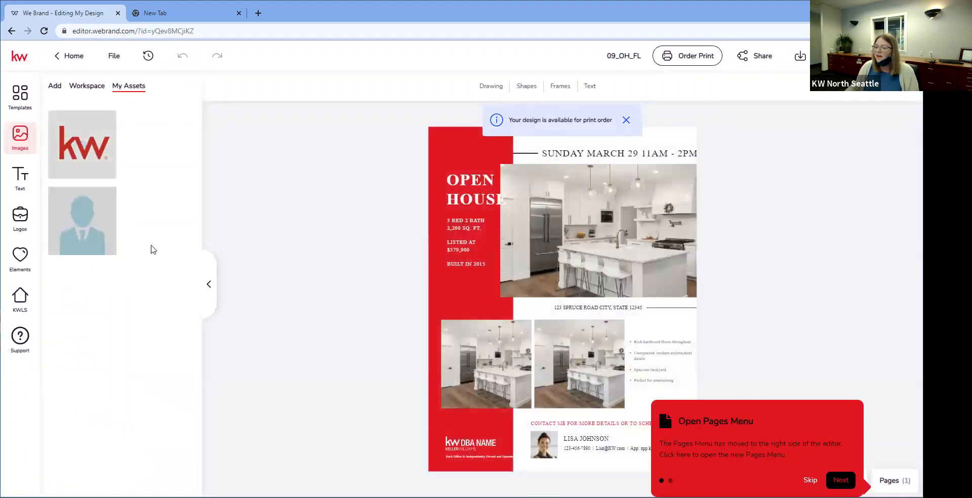
# Step: With the kitchen photo selected, search KWLS listings by MLS number 180
pyautogui.click(612, 207)
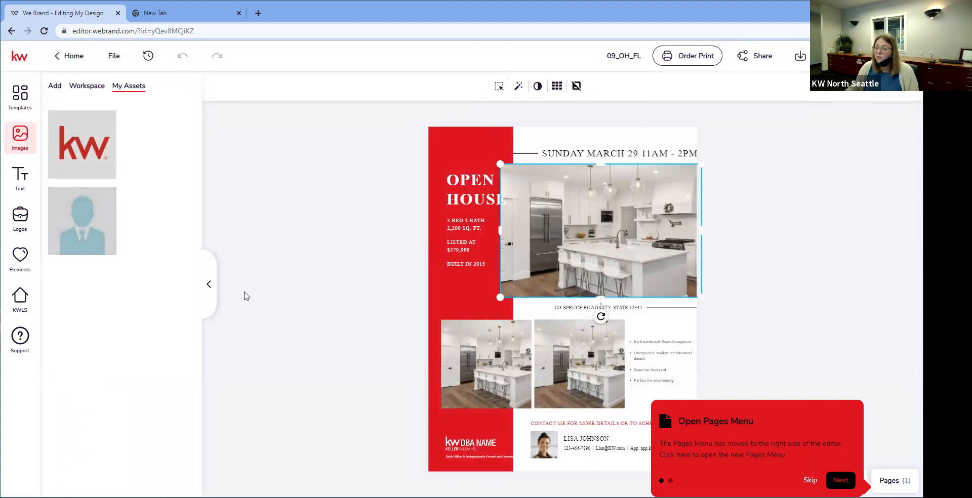
pyautogui.click(28, 301)
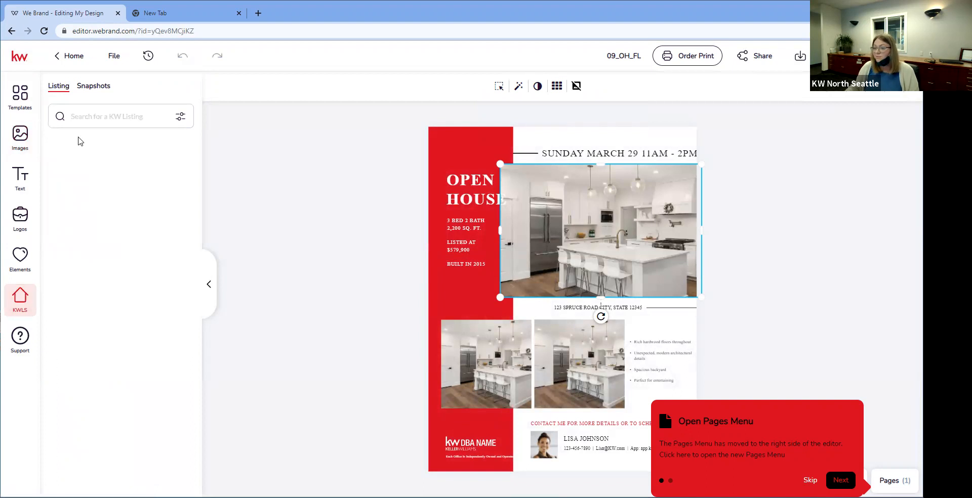
pyautogui.click(101, 116)
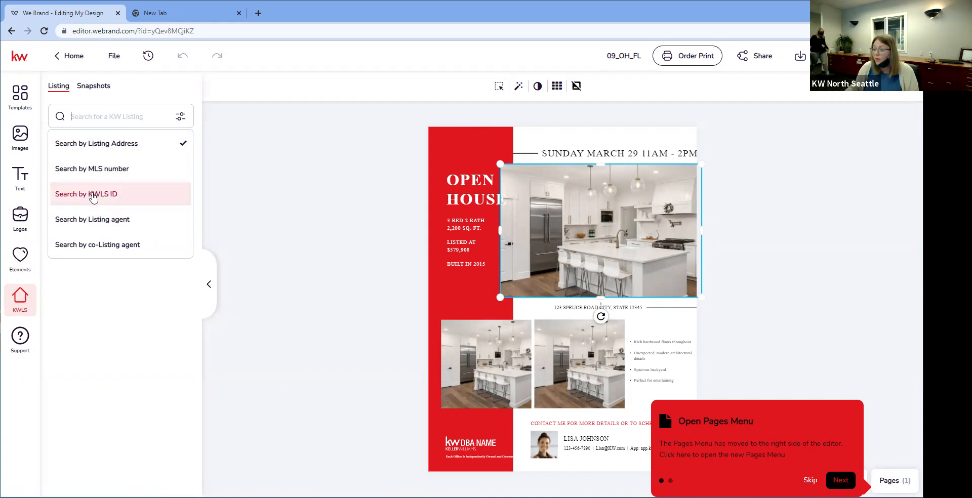
pyautogui.click(105, 170)
pyautogui.click(129, 113)
pyautogui.write('18')
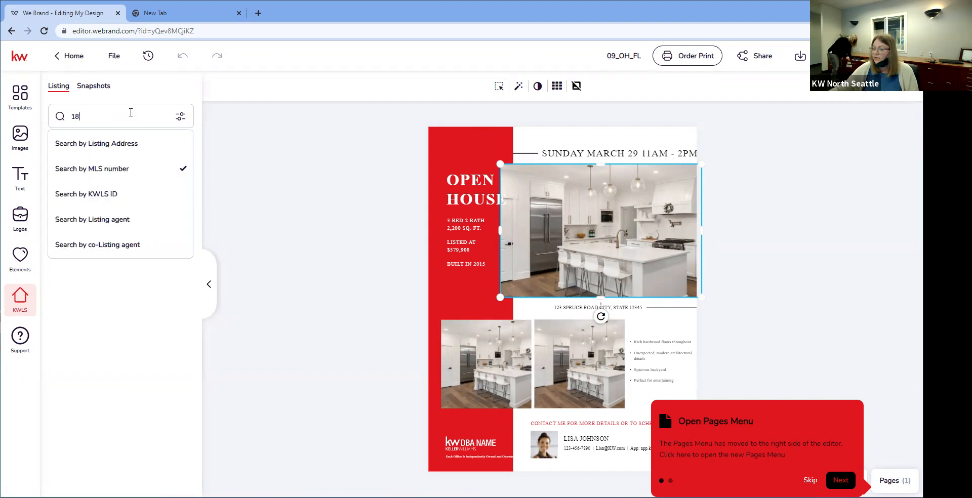
pyautogui.write('0')
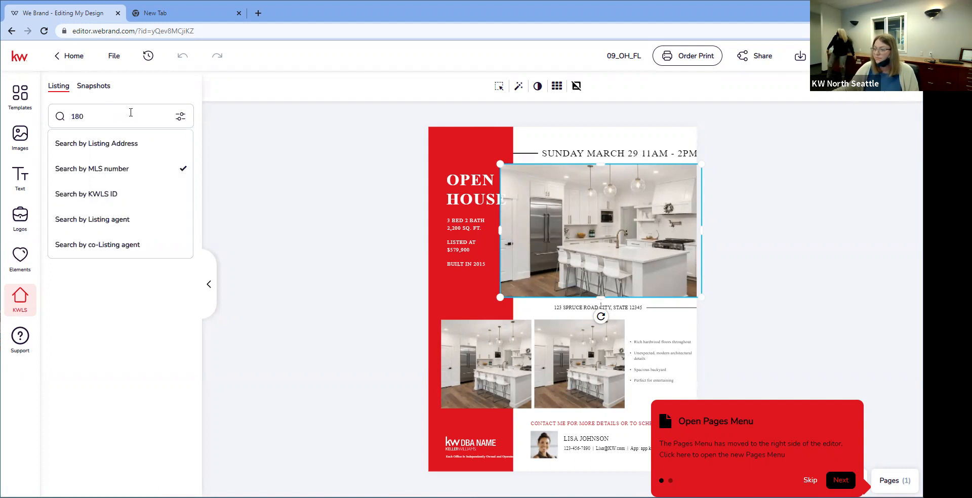
pyautogui.press('Return')
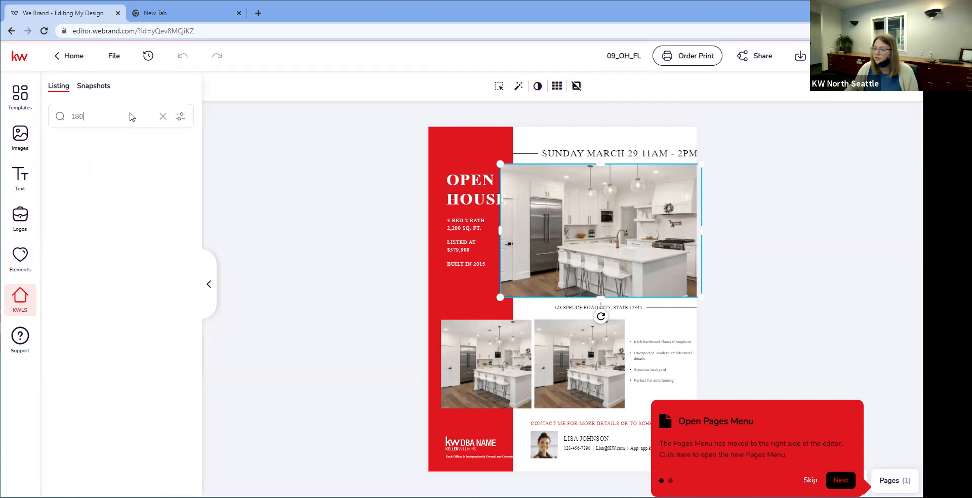
# Step: Open a matching listing's details, then return to the search results
pyautogui.scroll(-1, 168, 253)
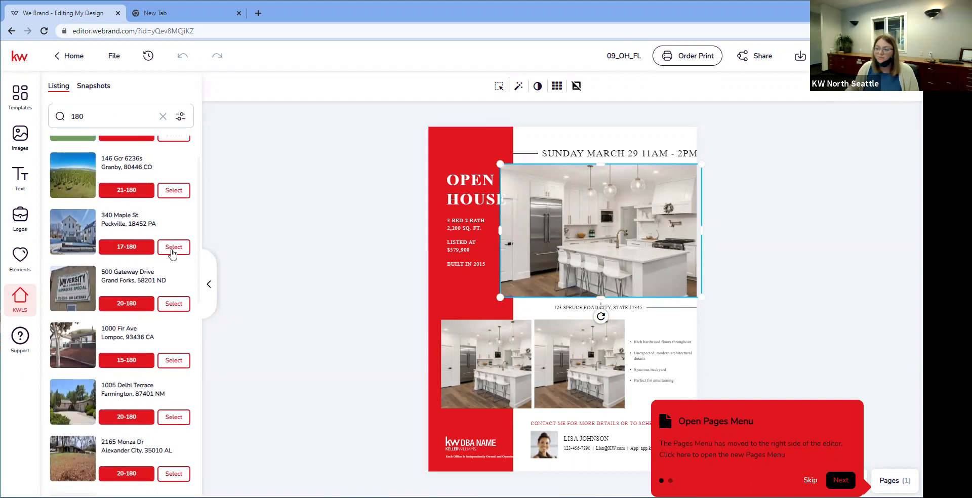
pyautogui.click(172, 250)
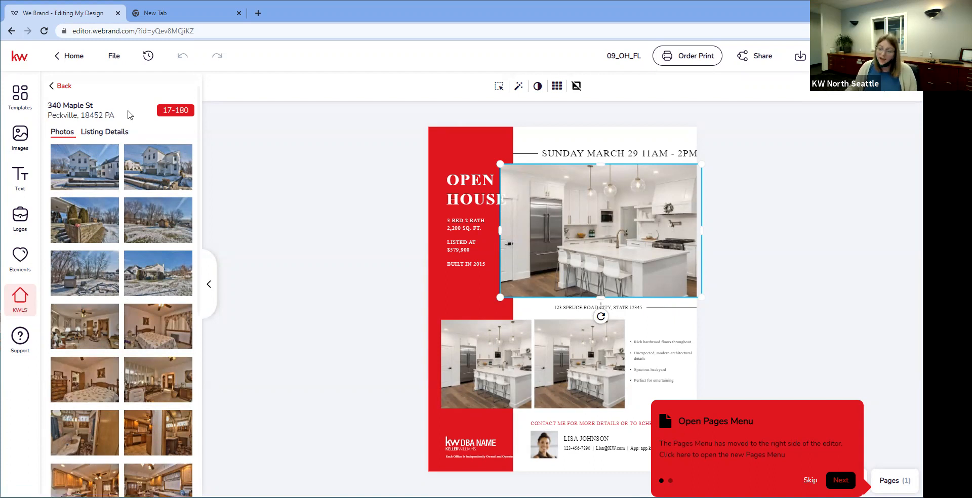
pyautogui.click(53, 86)
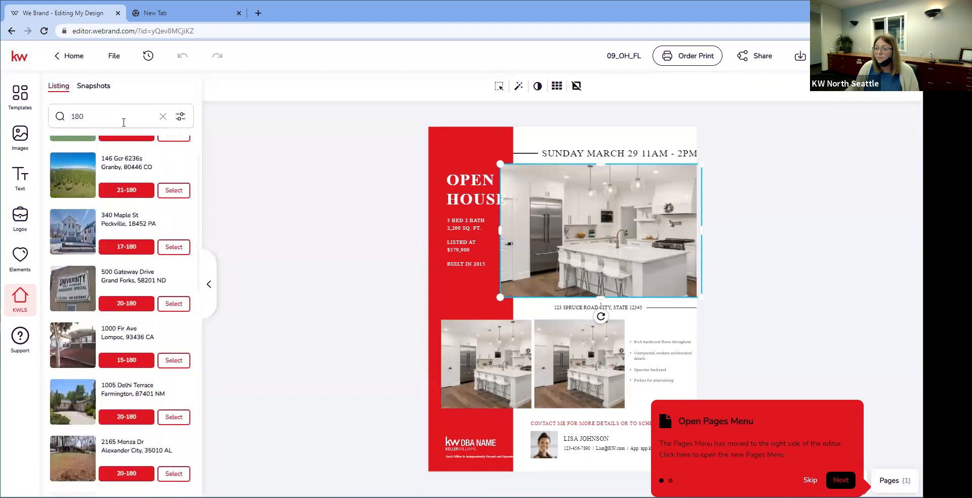
# Step: Clear the MLS search, switch to search by listing address, try 808, then select it to clear
pyautogui.click(162, 117)
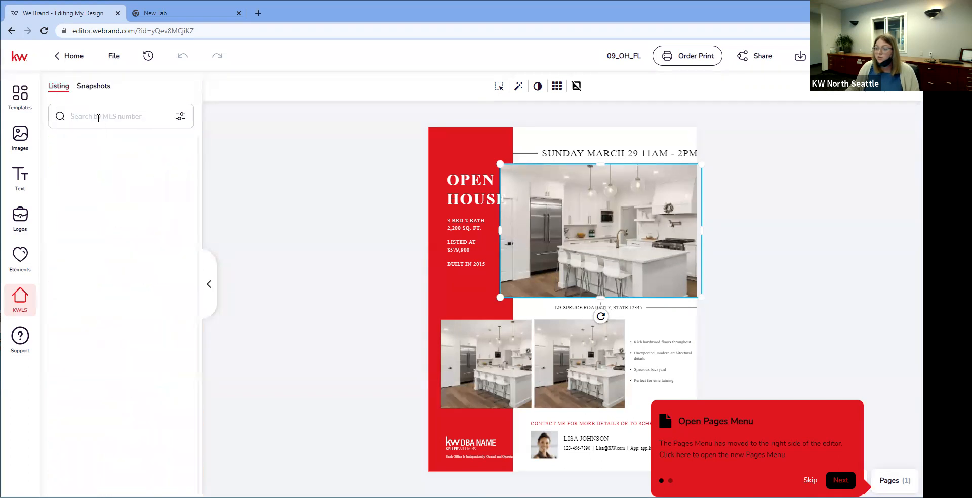
pyautogui.click(96, 116)
pyautogui.click(140, 151)
pyautogui.write('808')
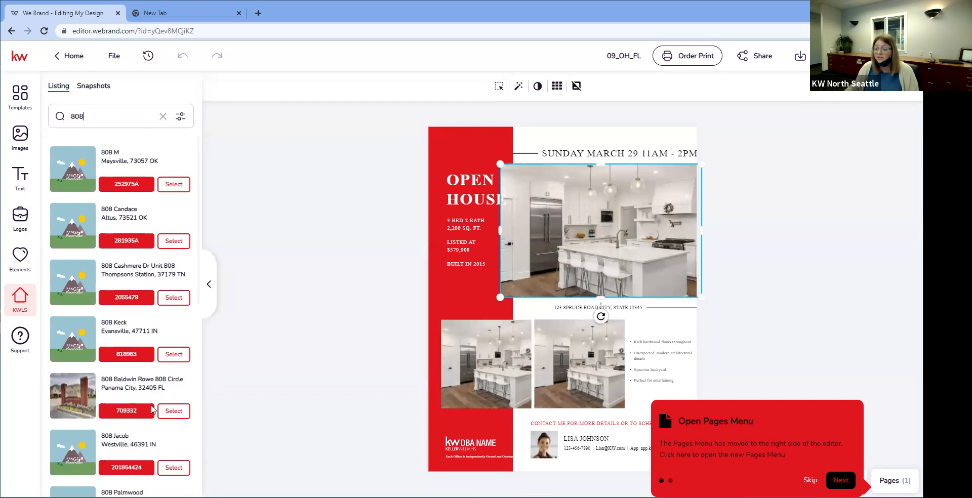
pyautogui.scroll(-1, 179, 412)
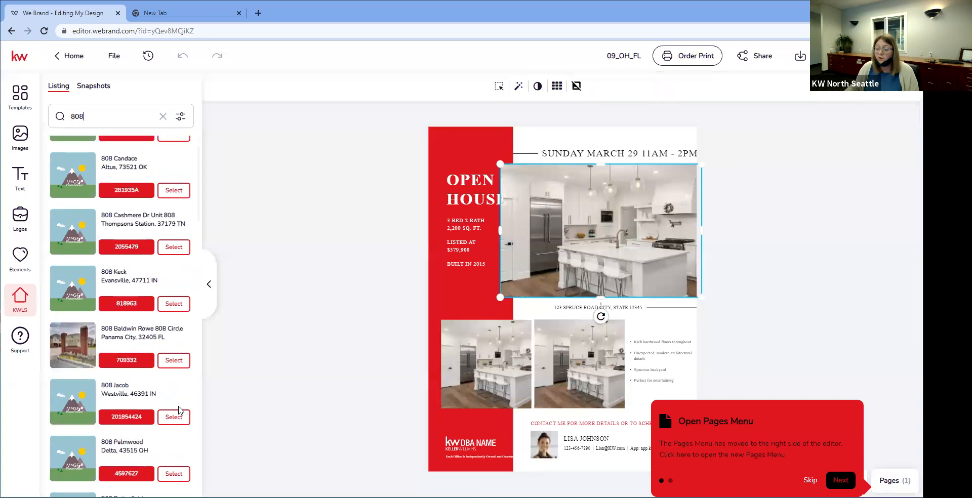
pyautogui.scroll(1, 178, 411)
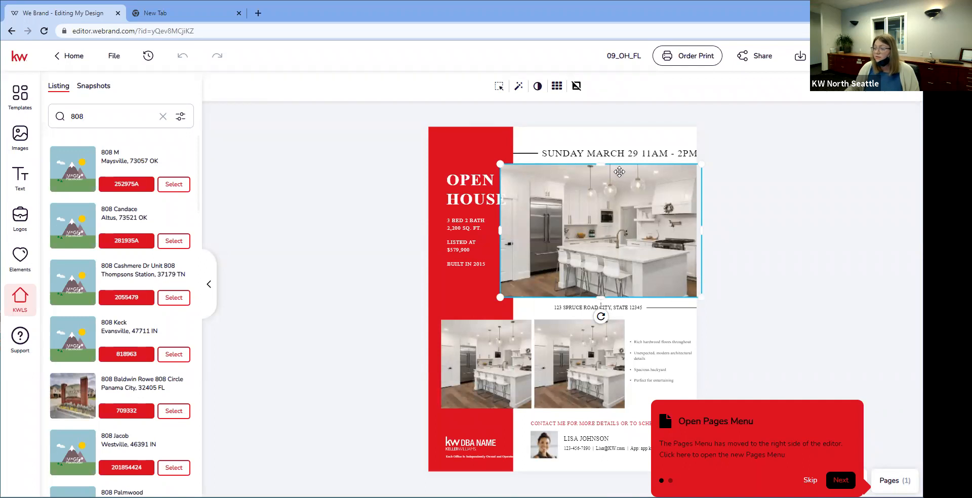
pyautogui.doubleClick(72, 117)
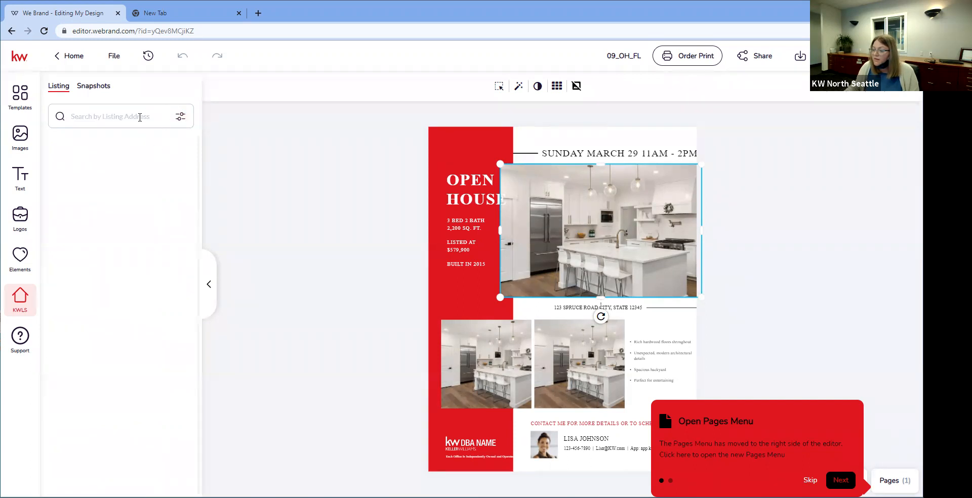
# Step: Search listings by MLS number 1797277 and open the found listing's photos
pyautogui.click(119, 116)
pyautogui.click(114, 167)
pyautogui.click(111, 120)
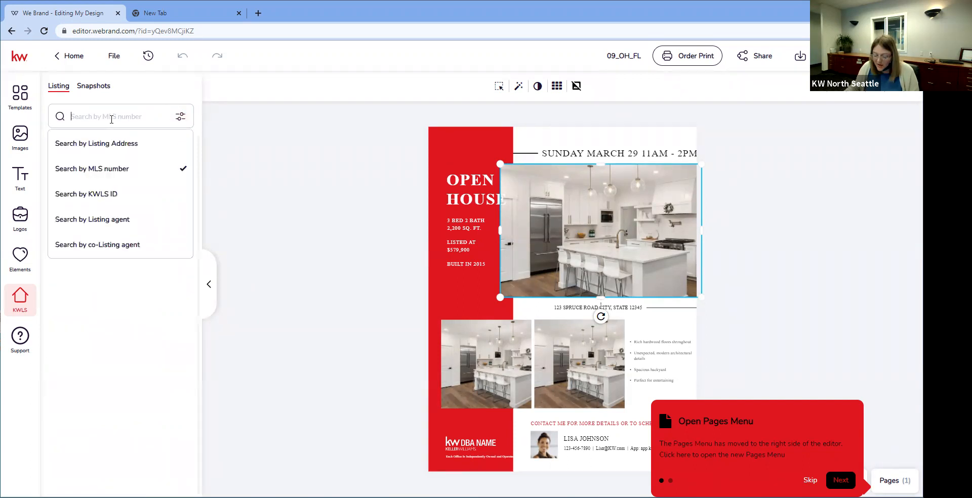
pyautogui.write('1')
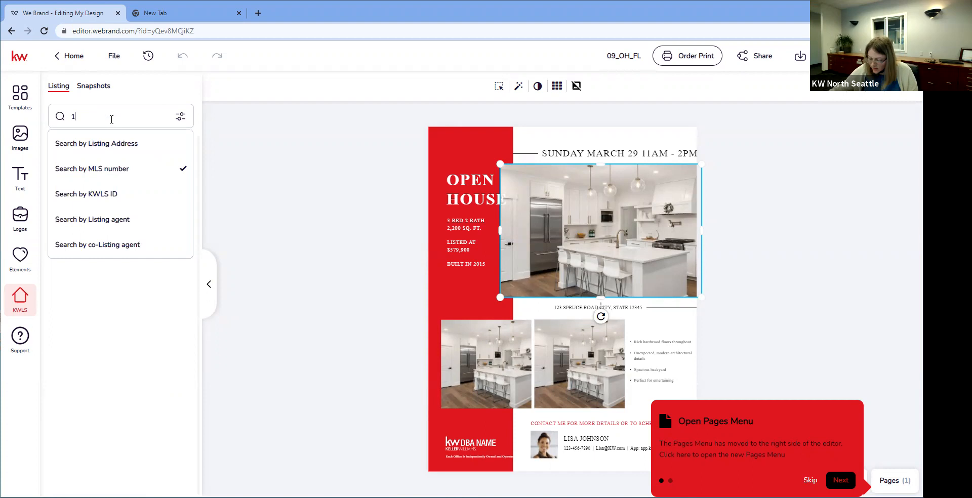
pyautogui.write('79722')
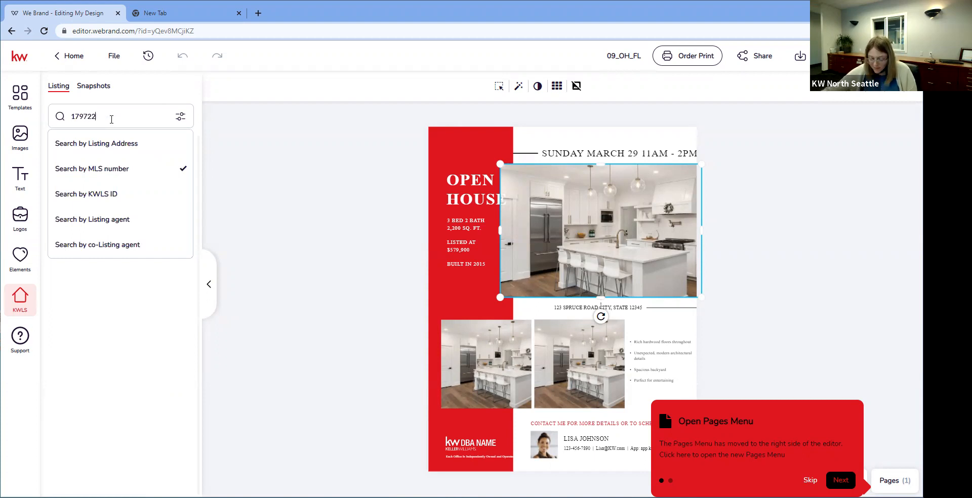
pyautogui.press('BackSpace')
pyautogui.write('77')
pyautogui.press('Return')
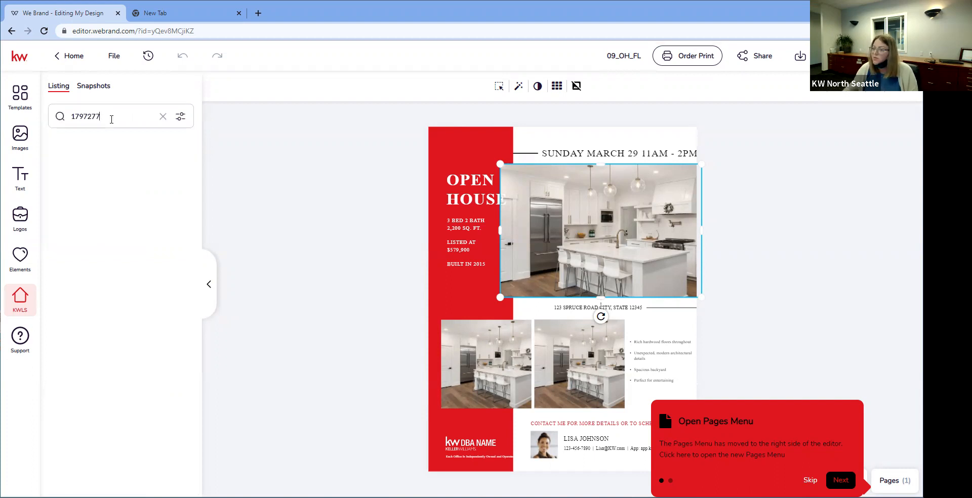
pyautogui.click(171, 185)
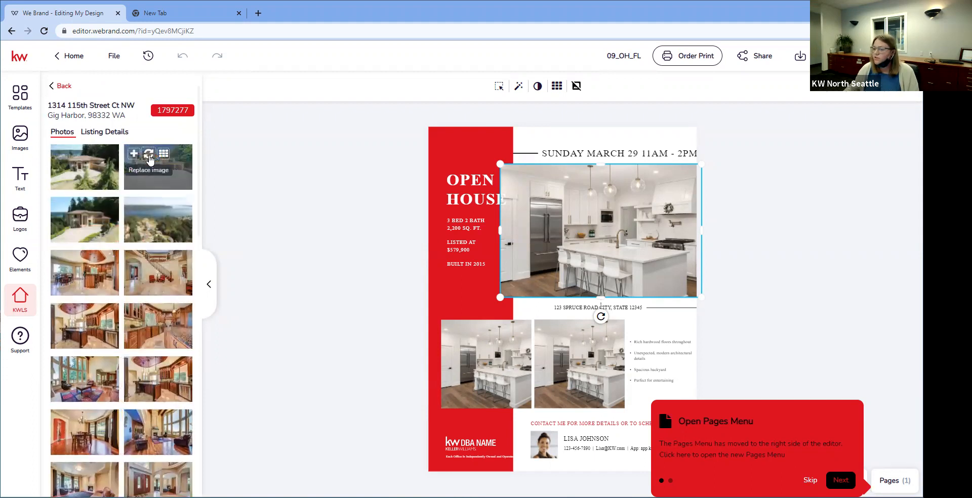
# Step: Replace the main photo with the house exterior, the small photos with dining kitchen and staircase shots
pyautogui.click(149, 158)
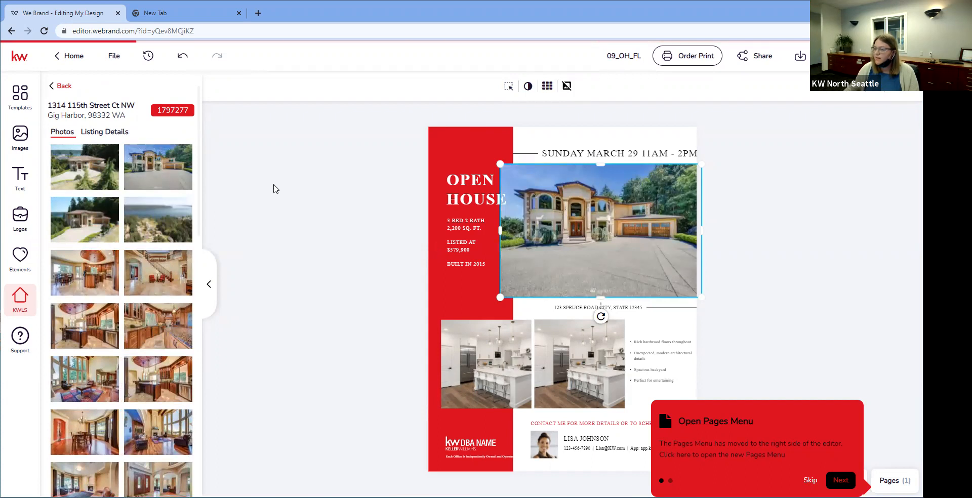
pyautogui.moveTo(149, 153)
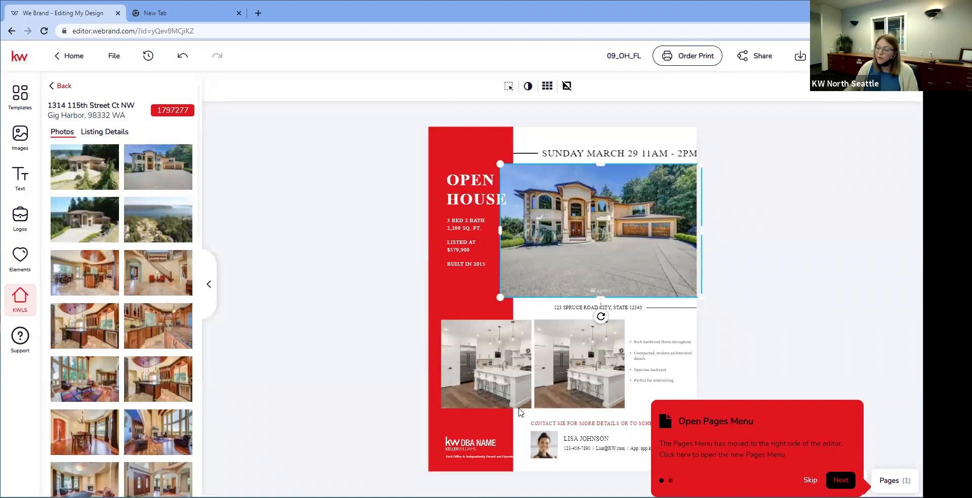
pyautogui.click(505, 378)
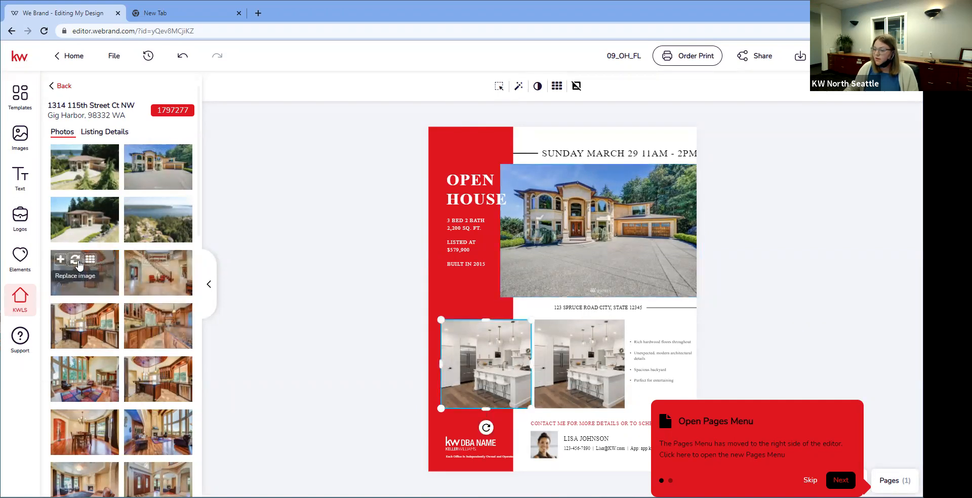
pyautogui.click(76, 260)
pyautogui.click(579, 363)
pyautogui.scroll(-5, 157, 423)
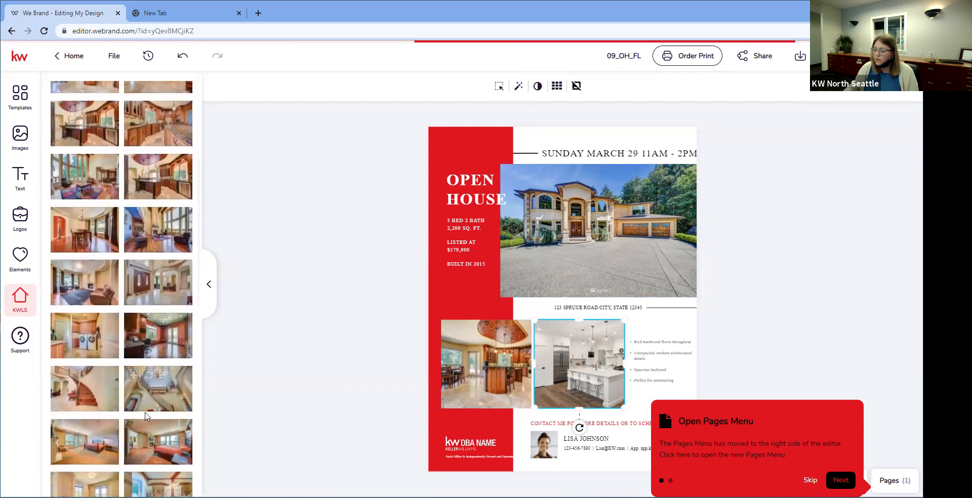
pyautogui.click(148, 392)
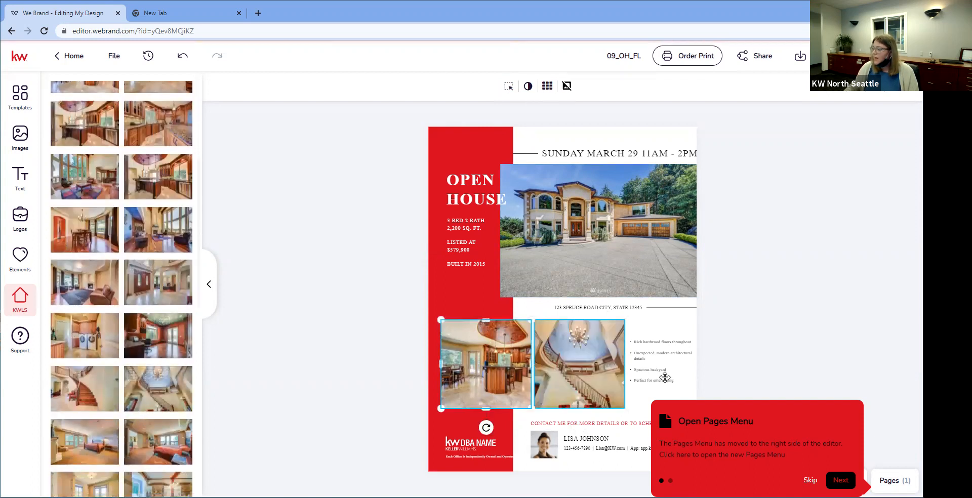
pyautogui.click(664, 377)
pyautogui.scroll(5, 108, 279)
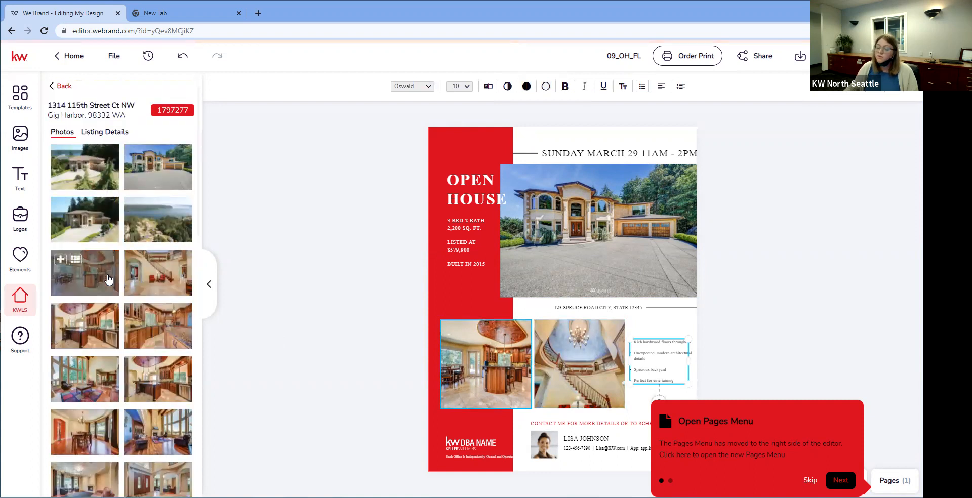
# Step: Review the listing's detail fields
pyautogui.click(108, 132)
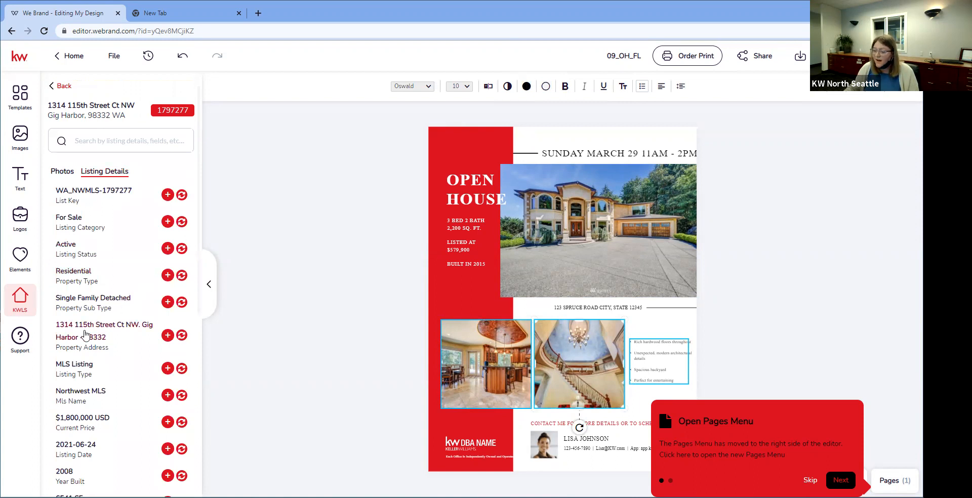
pyautogui.scroll(-4, 85, 334)
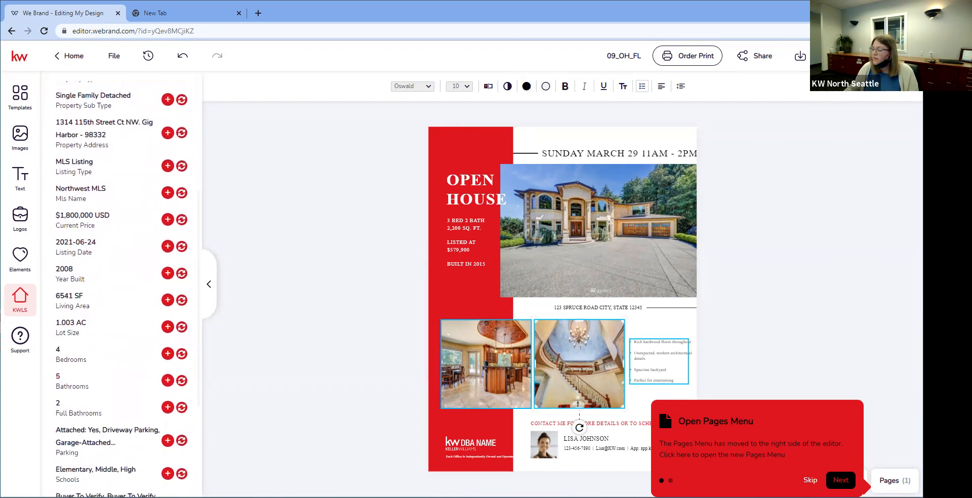
pyautogui.scroll(-2, 119, 398)
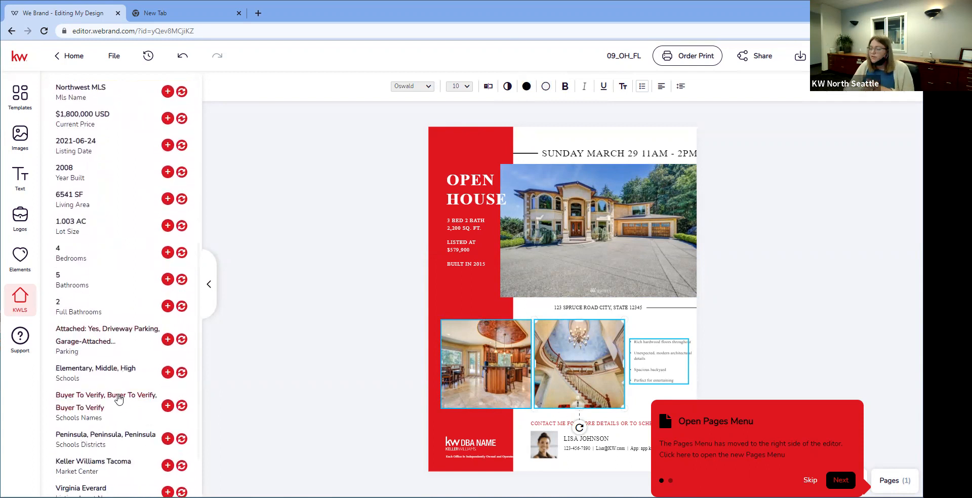
# Step: Edit the feature bullet list text, then select the KW DBA NAME logo
pyautogui.doubleClick(676, 342)
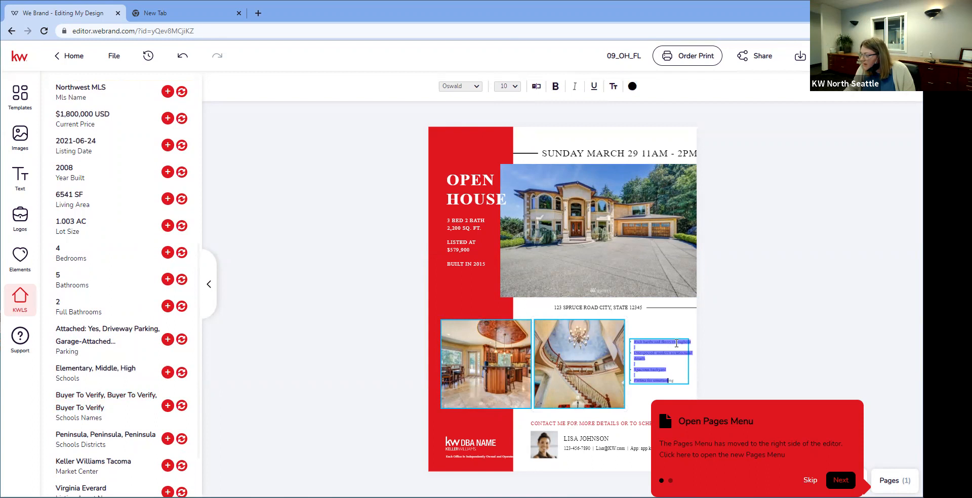
pyautogui.click(676, 375)
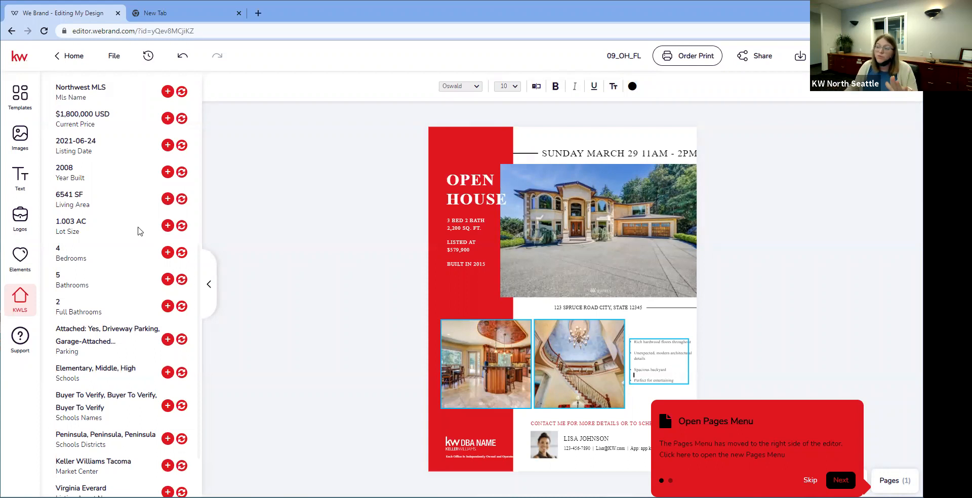
pyautogui.scroll(-2, 134, 225)
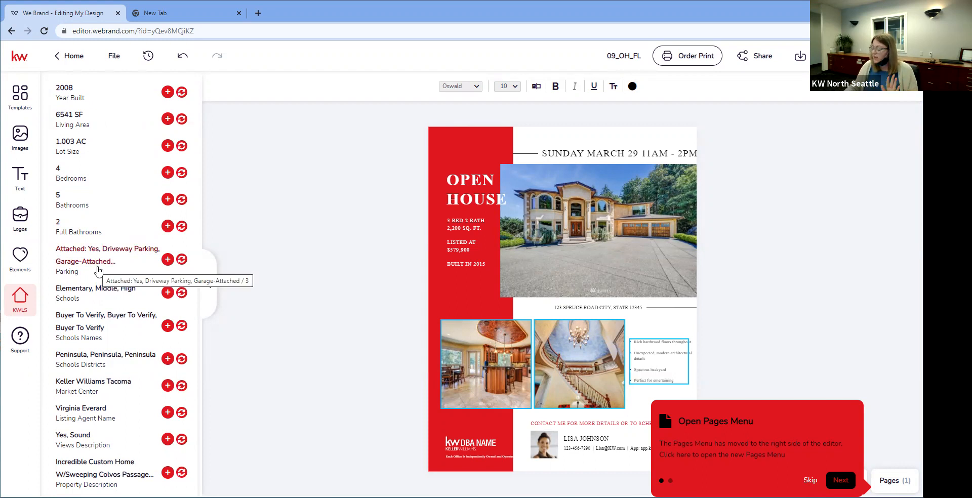
pyautogui.click(842, 353)
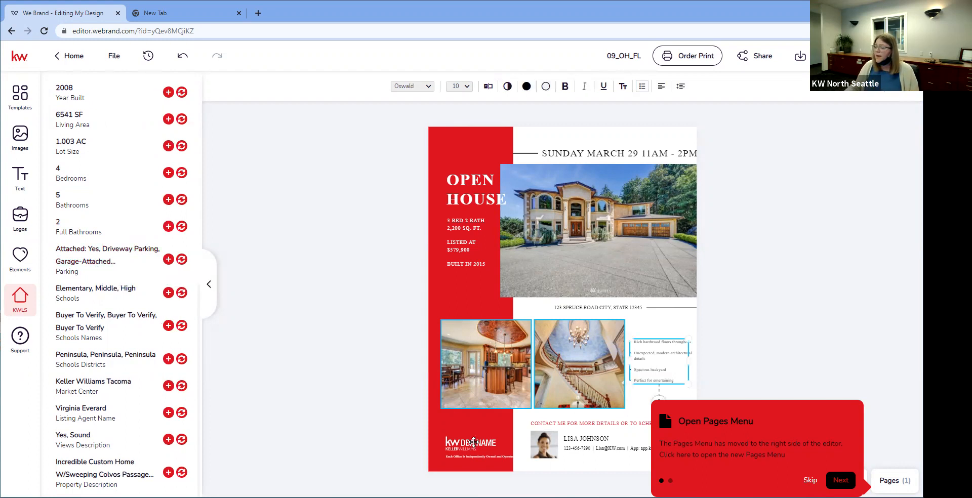
pyautogui.click(475, 443)
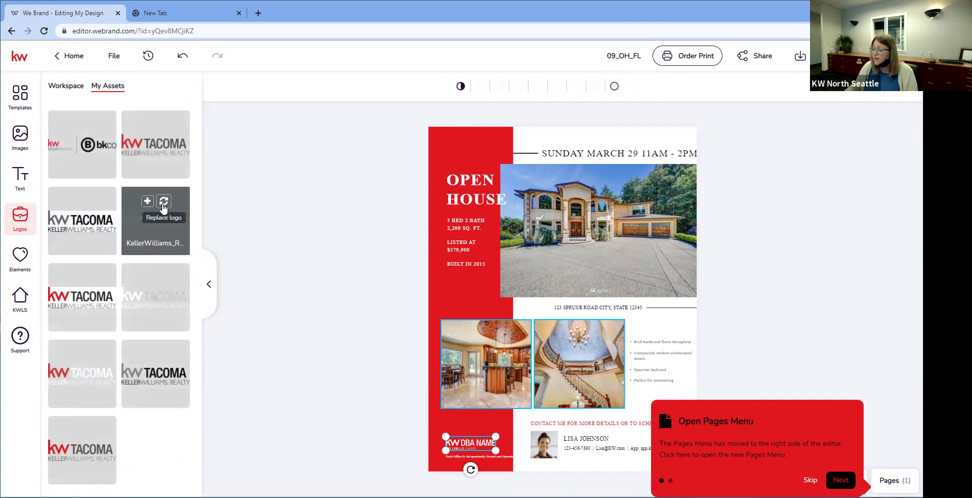
# Step: Replace the logo with KW TACOMA and the agent headshot with the Agent photo placeholder
pyautogui.click(163, 202)
pyautogui.click(544, 445)
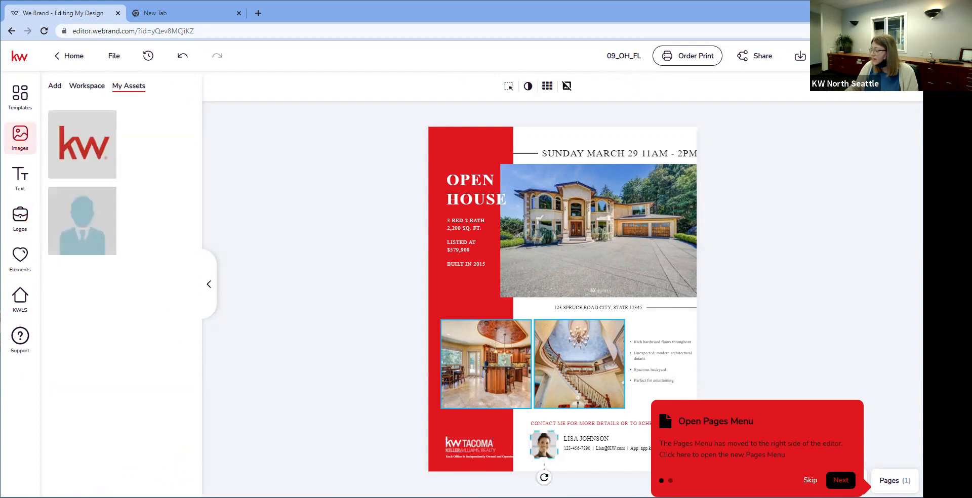
pyautogui.click(810, 480)
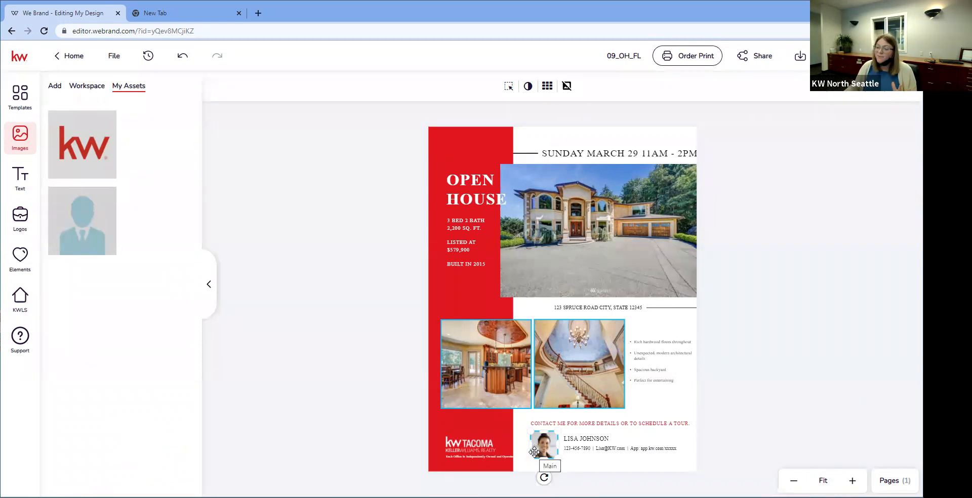
pyautogui.moveTo(69, 232)
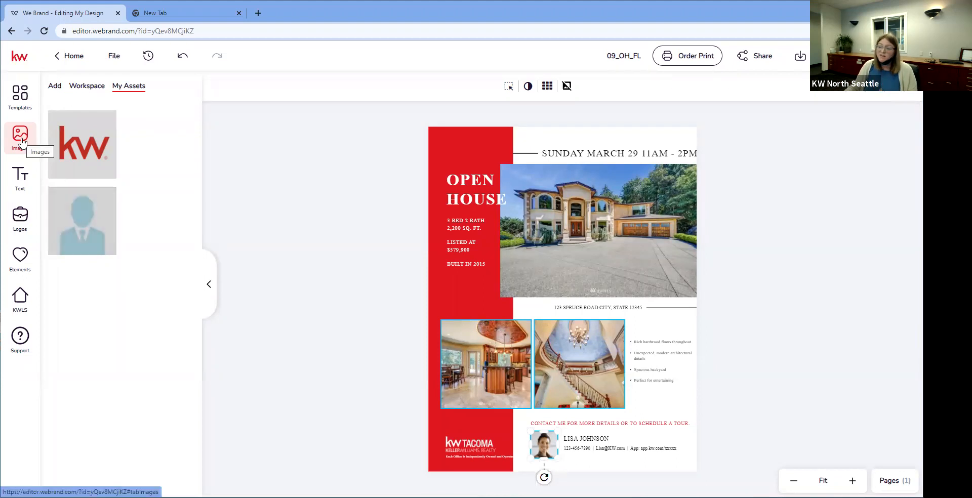
pyautogui.moveTo(79, 214)
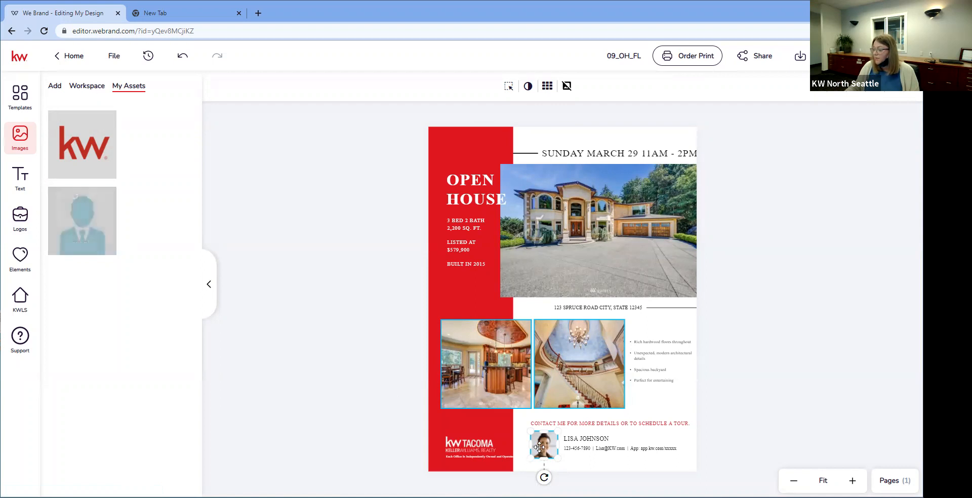
pyautogui.moveTo(75, 196)
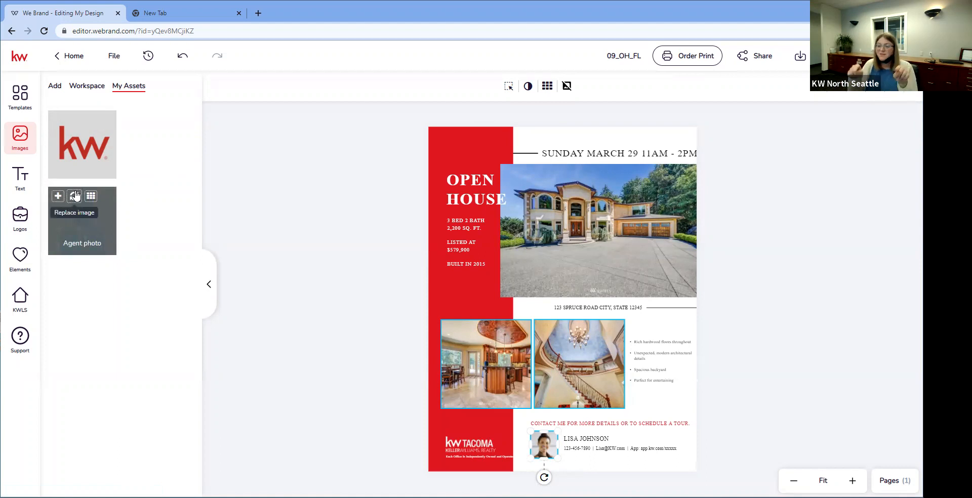
pyautogui.click(75, 196)
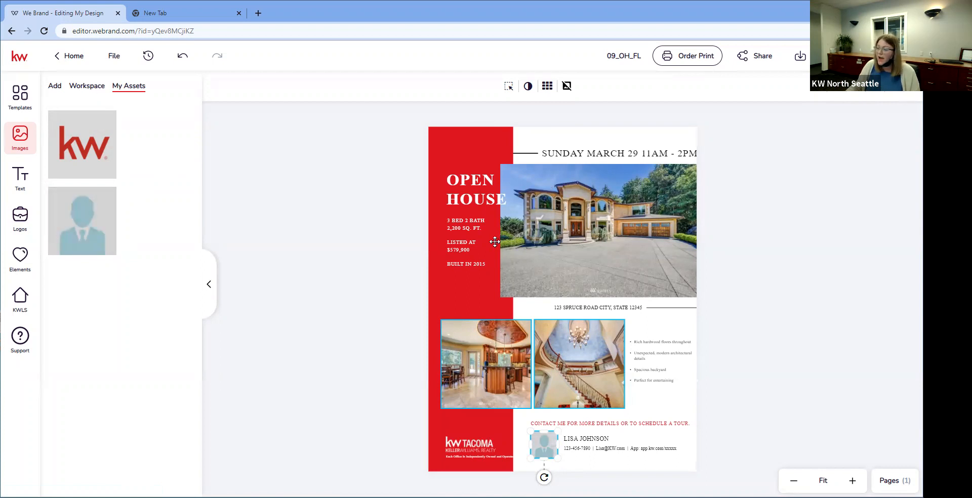
pyautogui.click(20, 297)
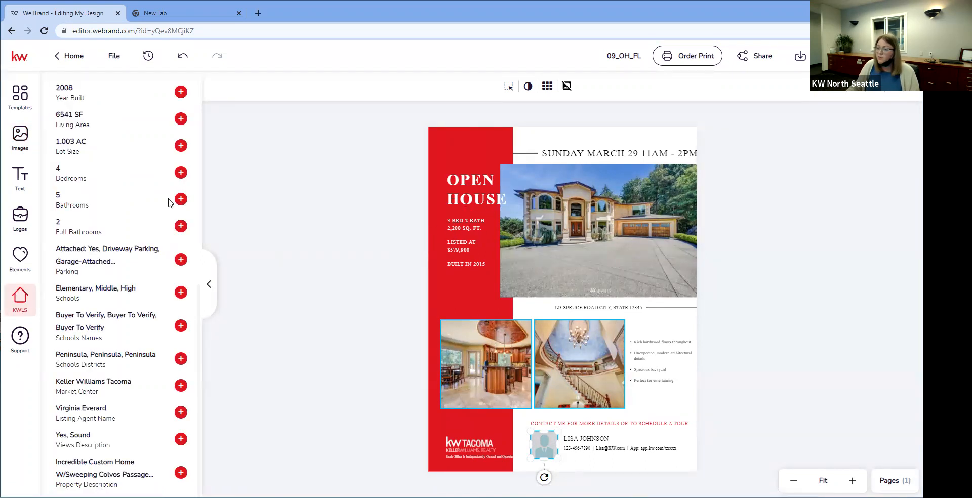
# Step: Change the side text from 3 BED 2 BATH to 4 BED 2 BATH
pyautogui.doubleClick(458, 223)
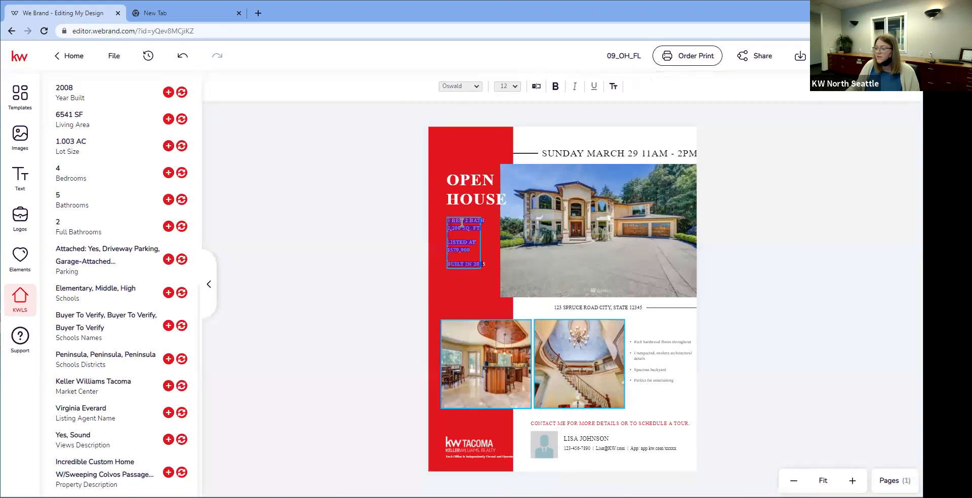
pyautogui.click(448, 228)
pyautogui.press('BackSpace')
pyautogui.press('BackSpace')
pyautogui.write('4')
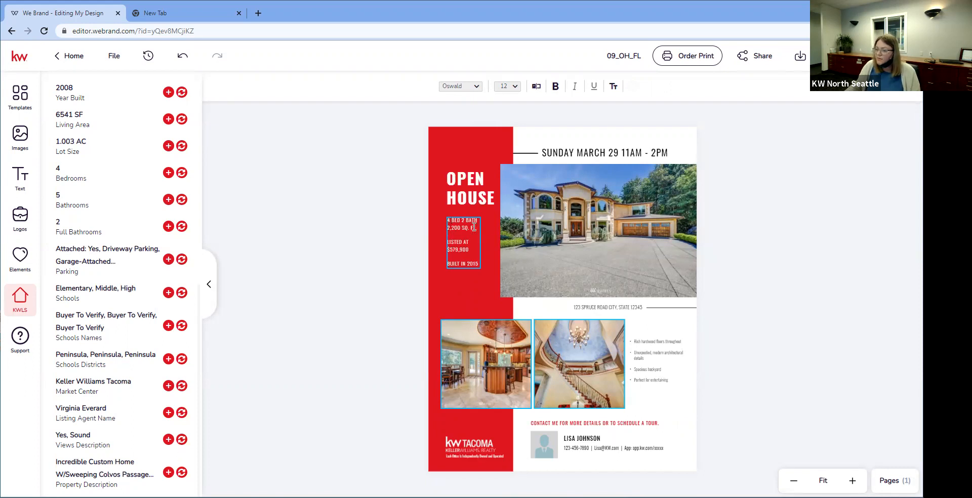
pyautogui.scroll(3, 71, 152)
pyautogui.scroll(2, 99, 199)
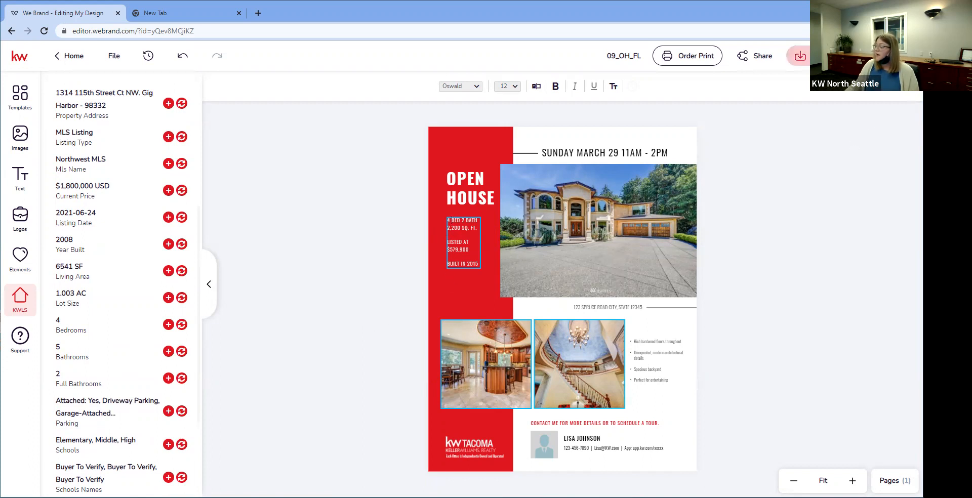
pyautogui.click(799, 55)
pyautogui.click(769, 108)
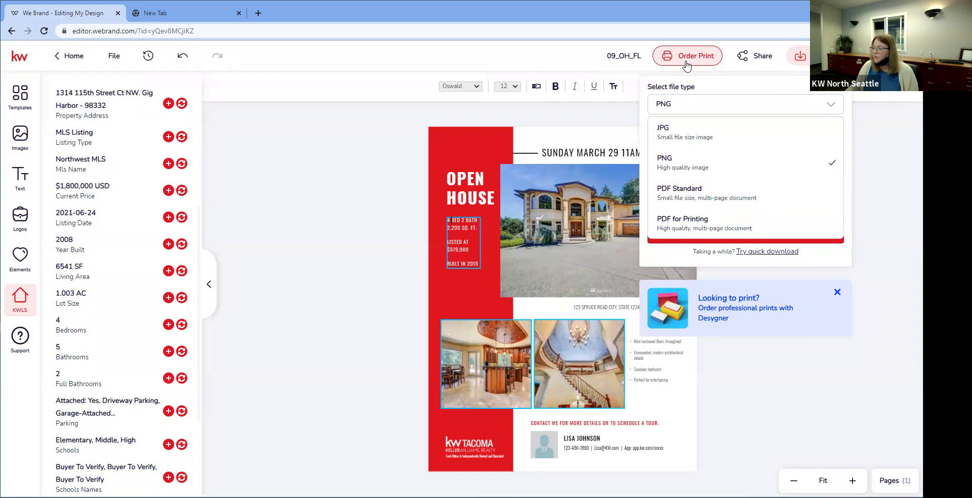
pyautogui.click(361, 227)
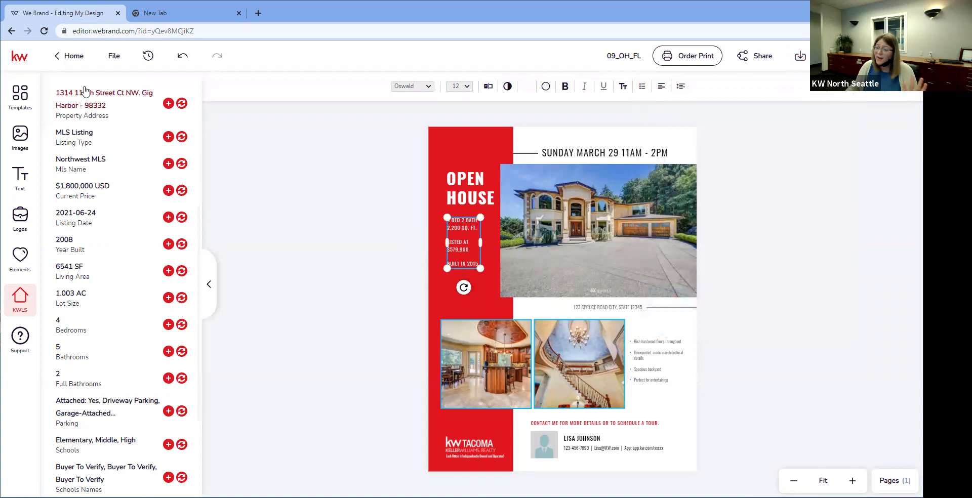
# Step: Go Home and save the 09_OH_FL flyer changes when prompted
pyautogui.click(76, 57)
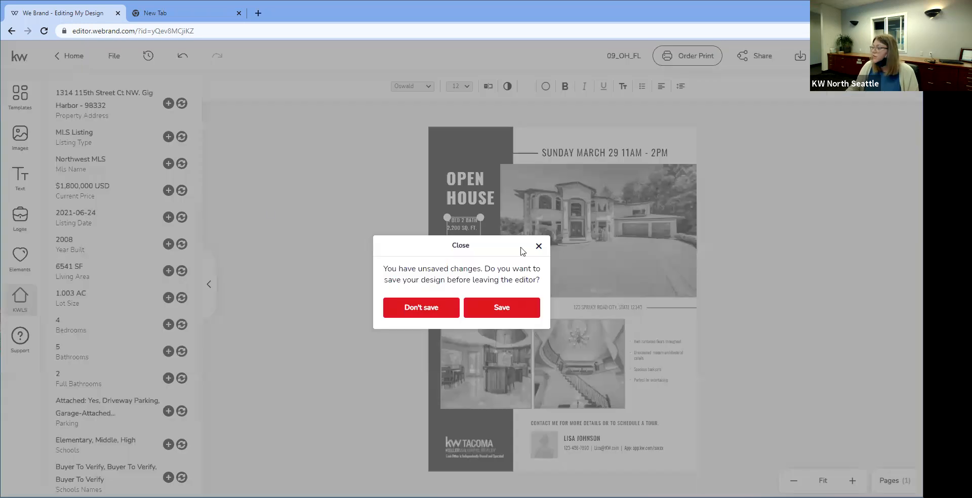
pyautogui.click(523, 312)
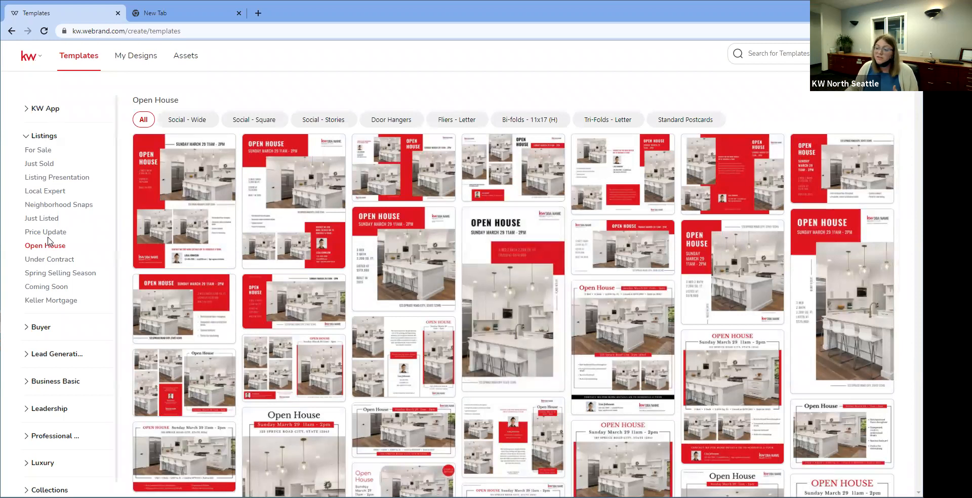
# Step: Choose Listing Presentation templates and use the Modern-02 template
pyautogui.click(56, 178)
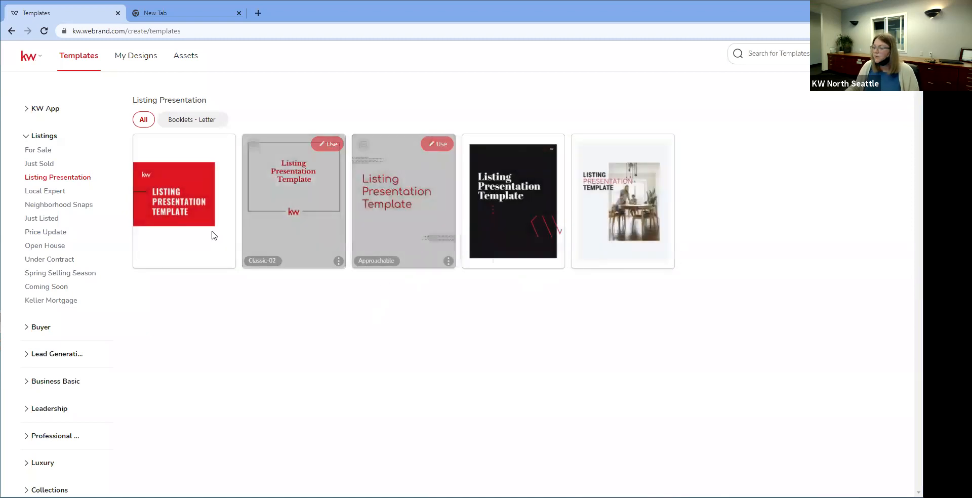
pyautogui.click(215, 144)
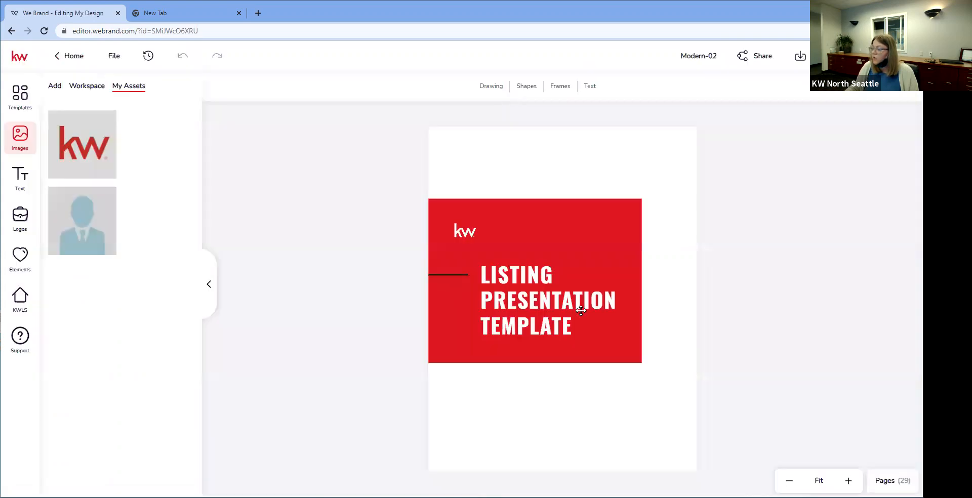
# Step: Open the Pages list, visit the Instructions page 2, then go to page 3
pyautogui.click(582, 329)
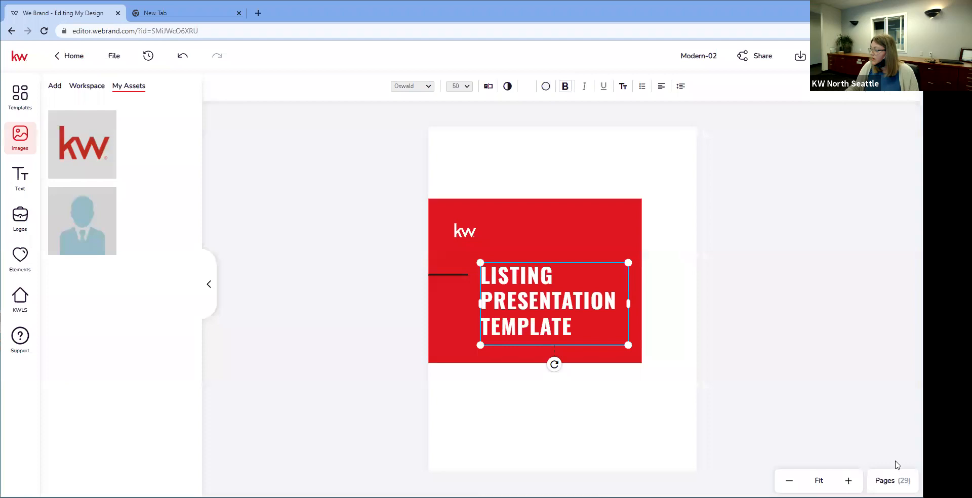
pyautogui.click(890, 480)
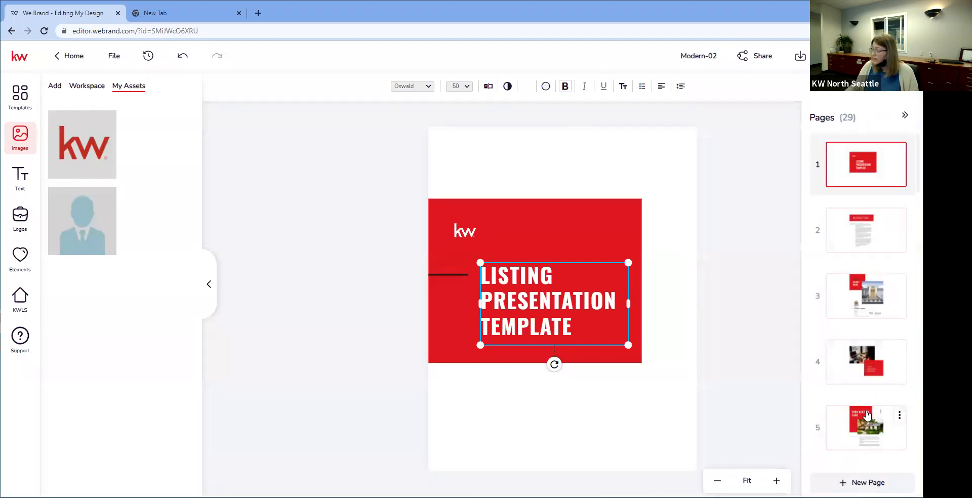
pyautogui.click(870, 243)
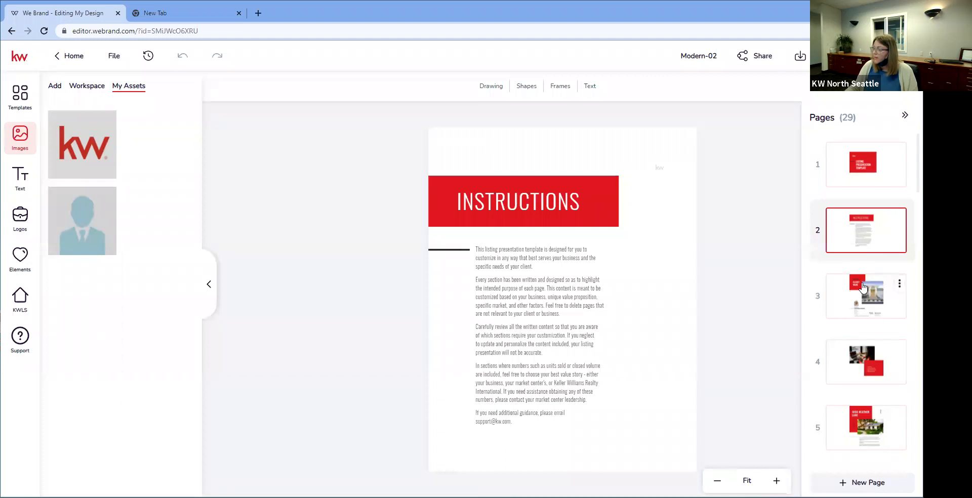
pyautogui.scroll(-2, 863, 288)
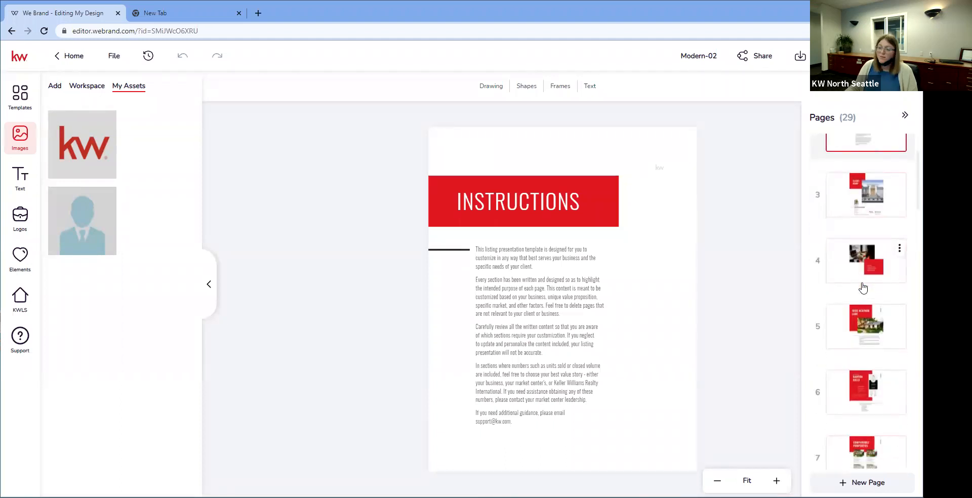
pyautogui.scroll(3, 863, 287)
pyautogui.click(863, 287)
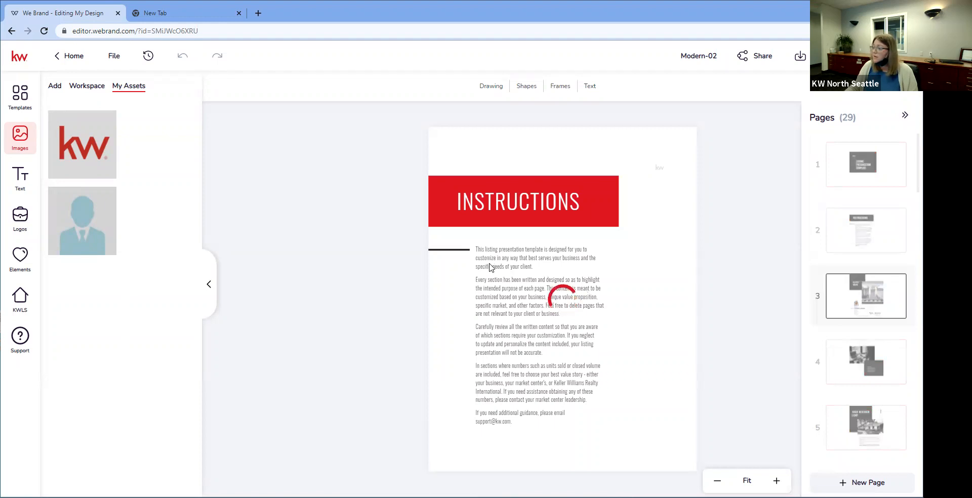
pyautogui.click(514, 139)
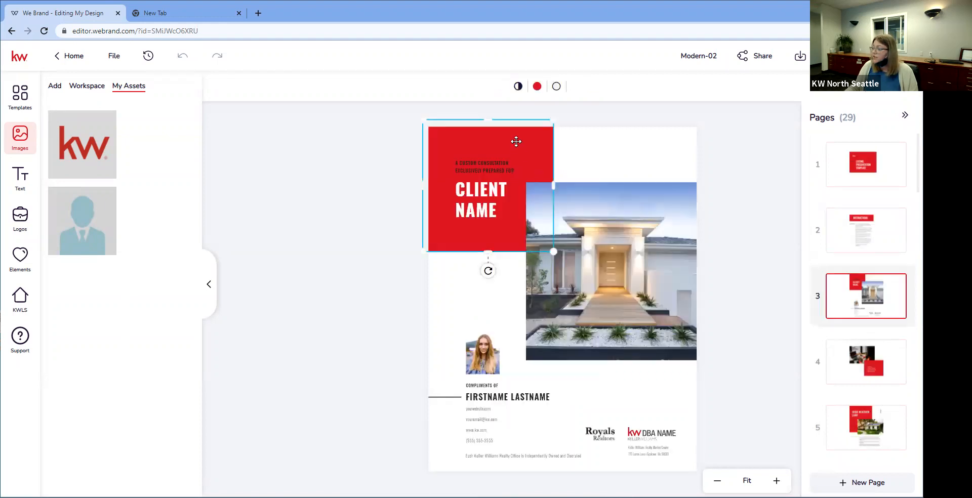
pyautogui.click(537, 87)
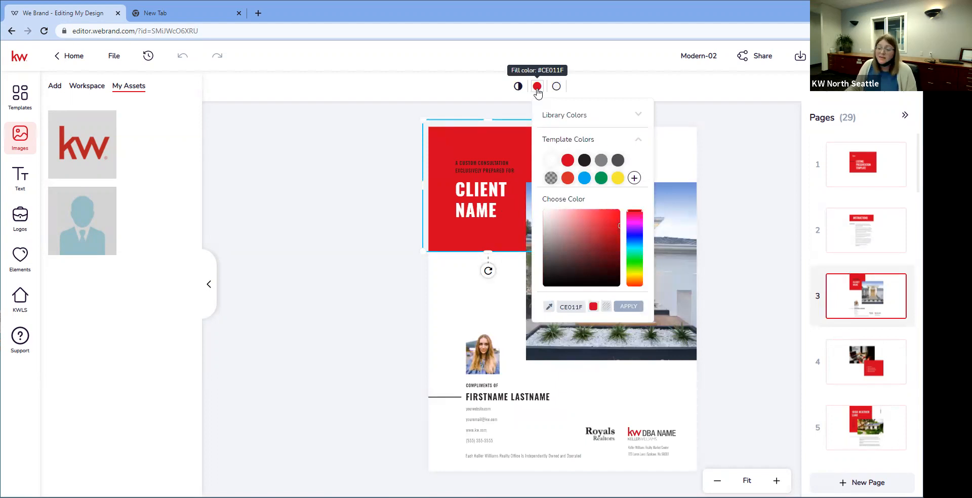
pyautogui.click(630, 236)
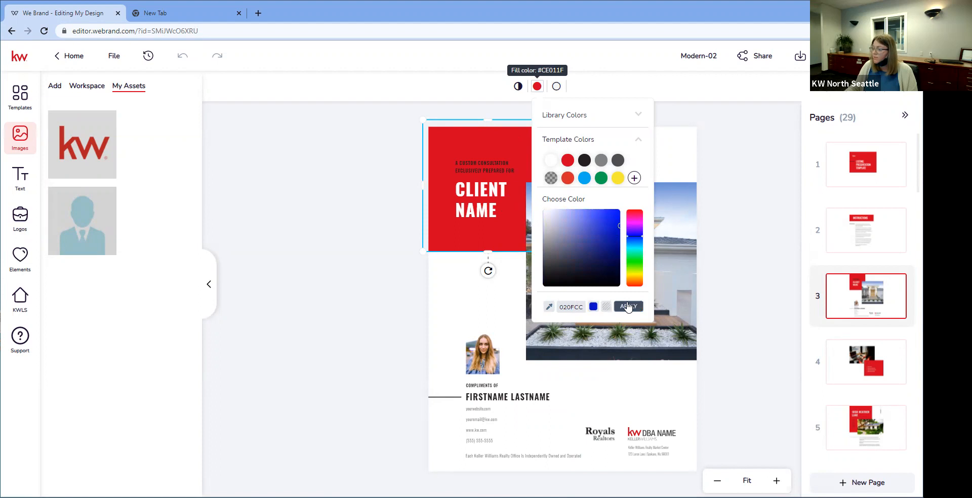
pyautogui.click(627, 306)
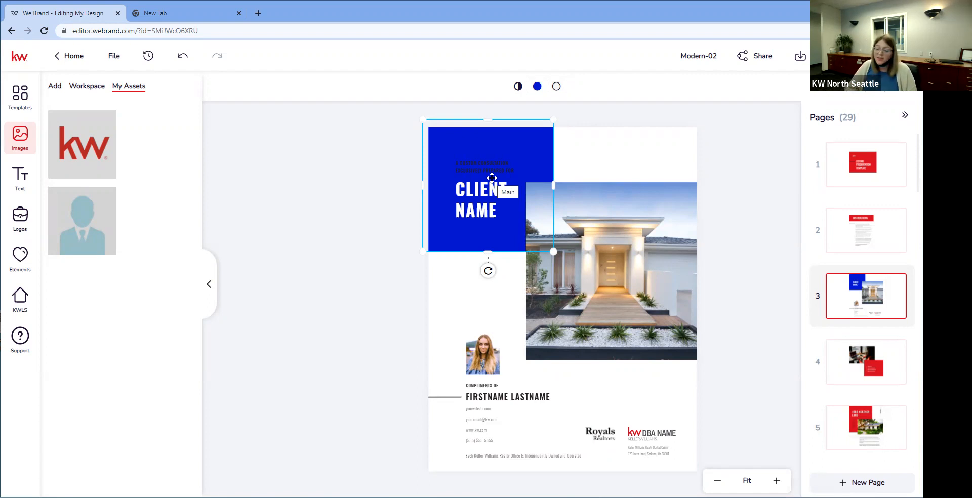
pyautogui.click(484, 360)
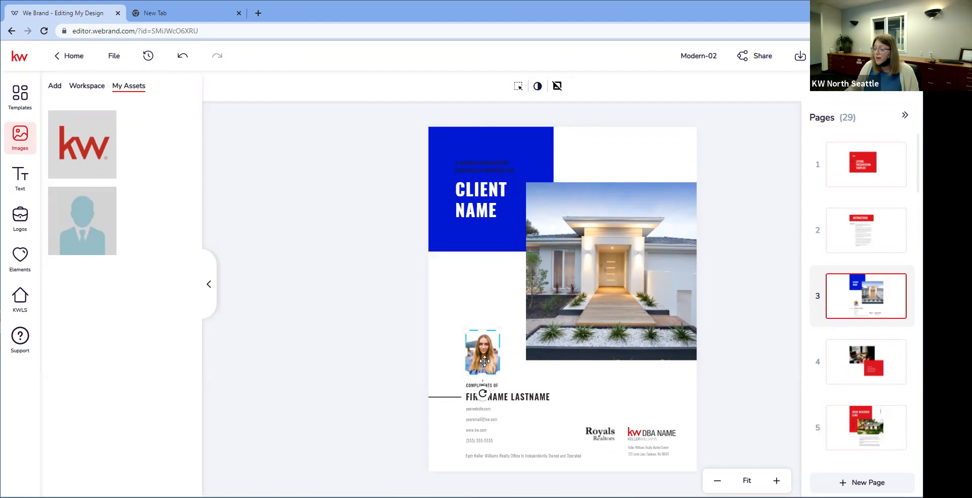
pyautogui.moveTo(112, 240)
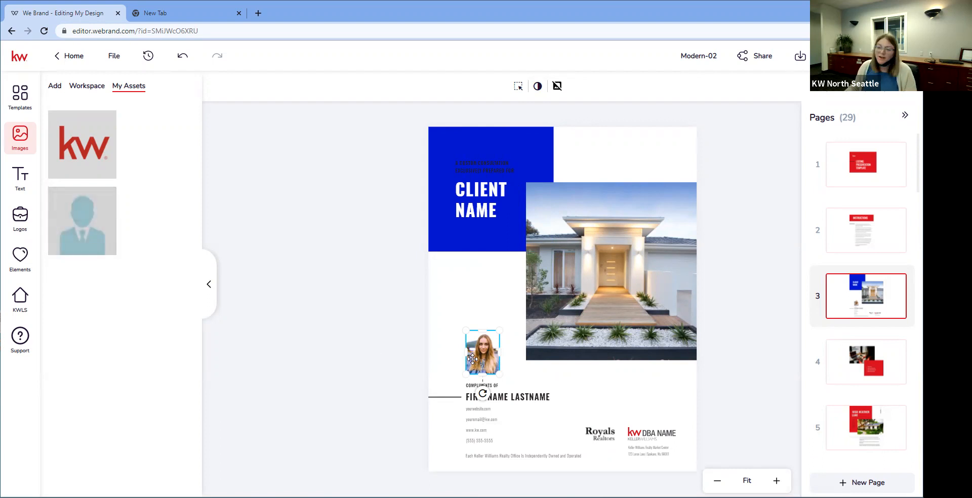
# Step: Open the template page library, select page 3's client-name block, and scroll to Barton Hills
pyautogui.click(24, 99)
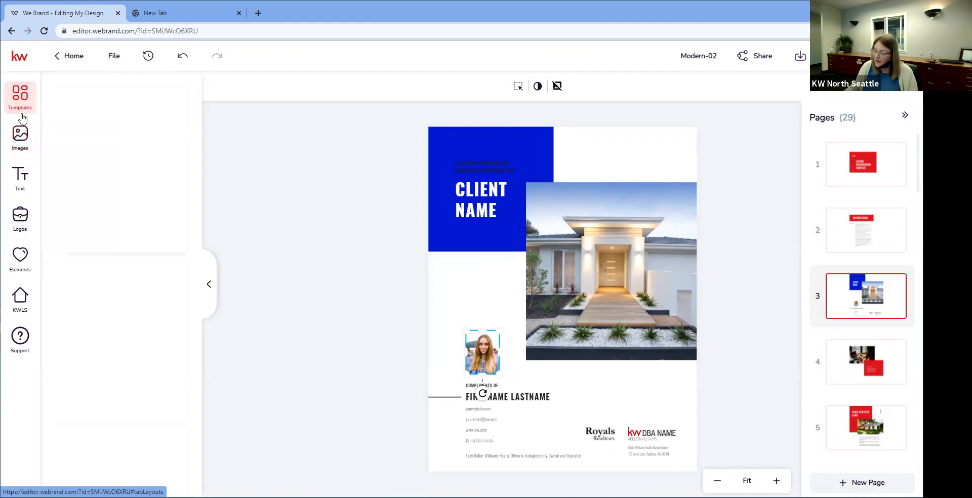
pyautogui.scroll(-2, 90, 230)
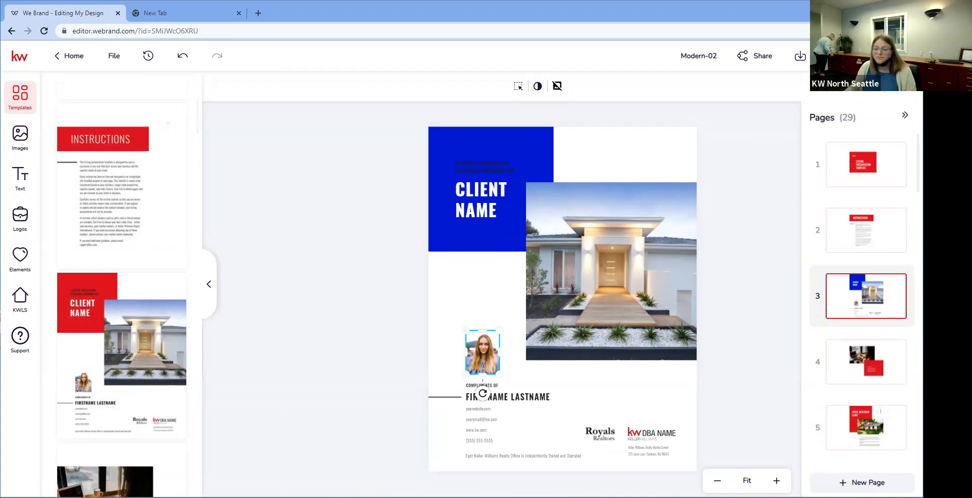
pyautogui.moveTo(77, 212)
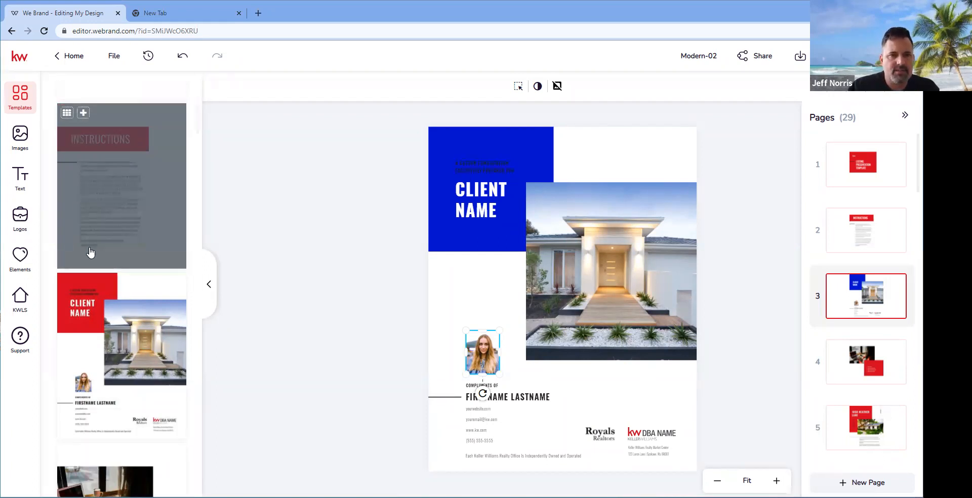
pyautogui.click(441, 235)
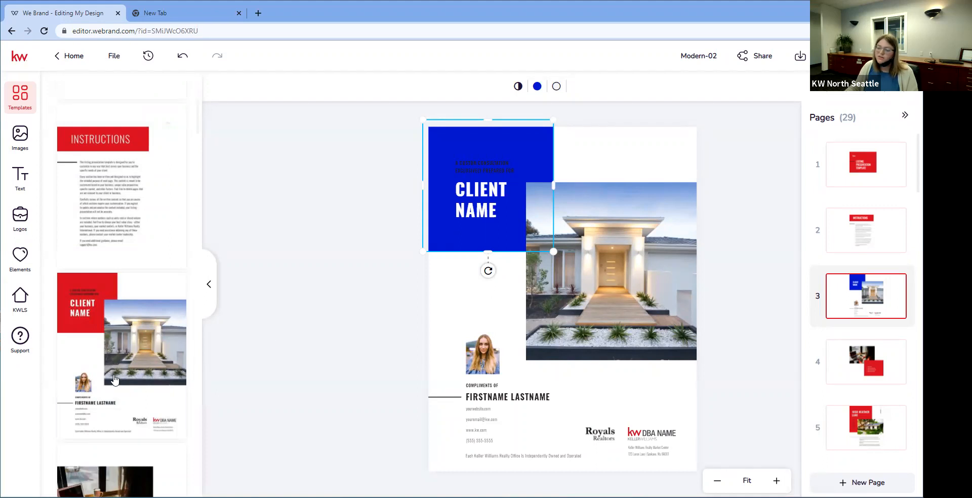
pyautogui.scroll(-4, 115, 379)
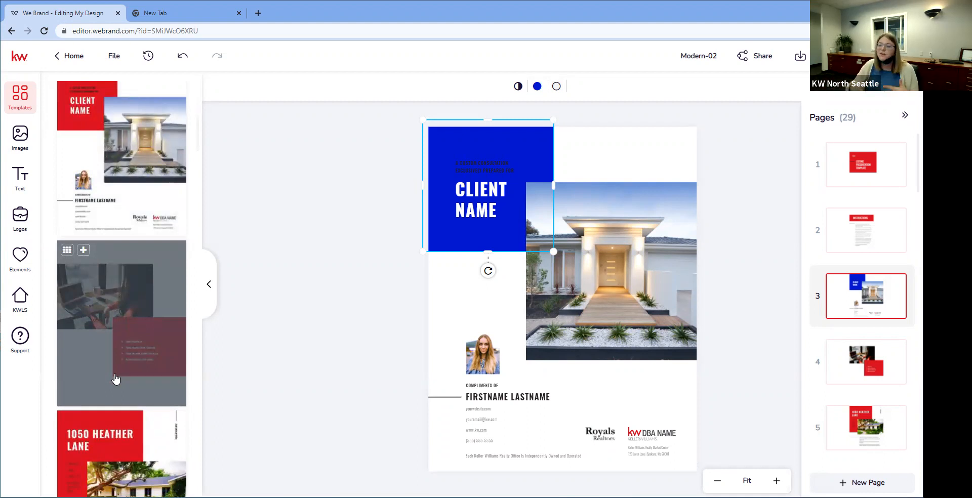
pyautogui.scroll(-3, 115, 379)
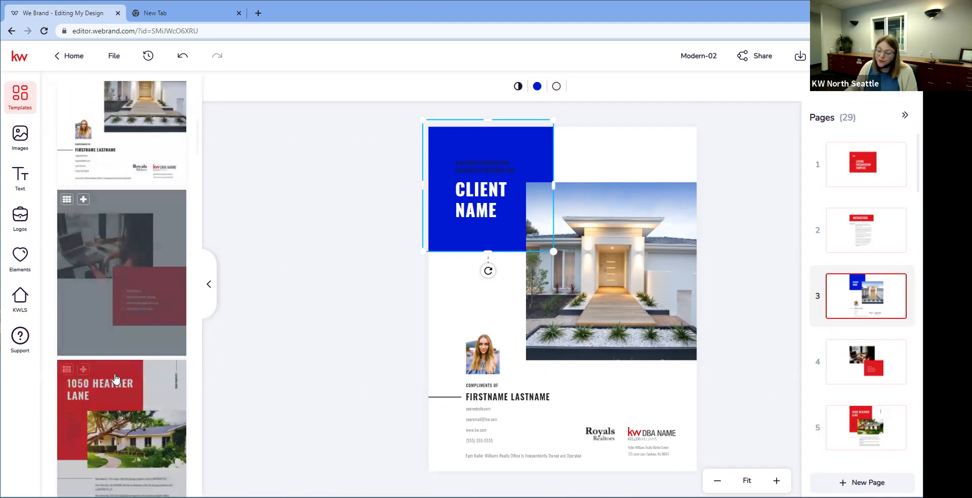
pyautogui.scroll(-1, 116, 378)
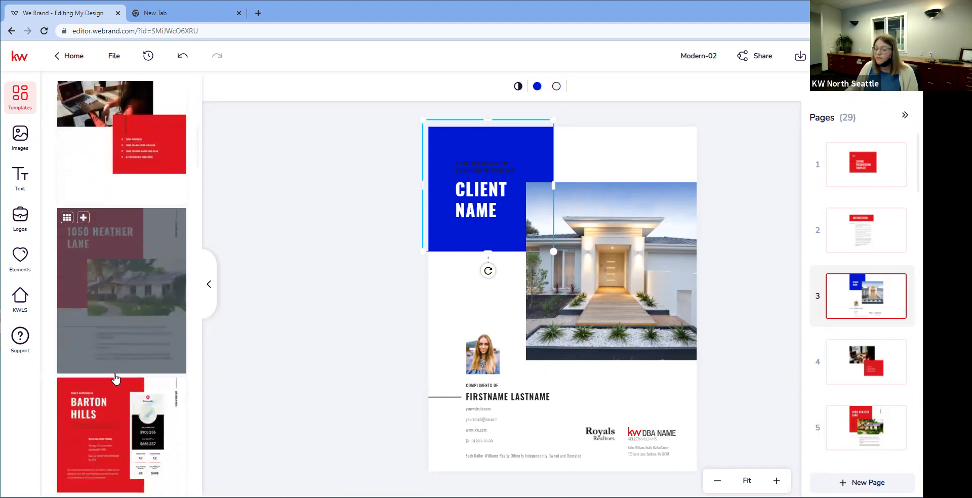
pyautogui.scroll(-1, 115, 378)
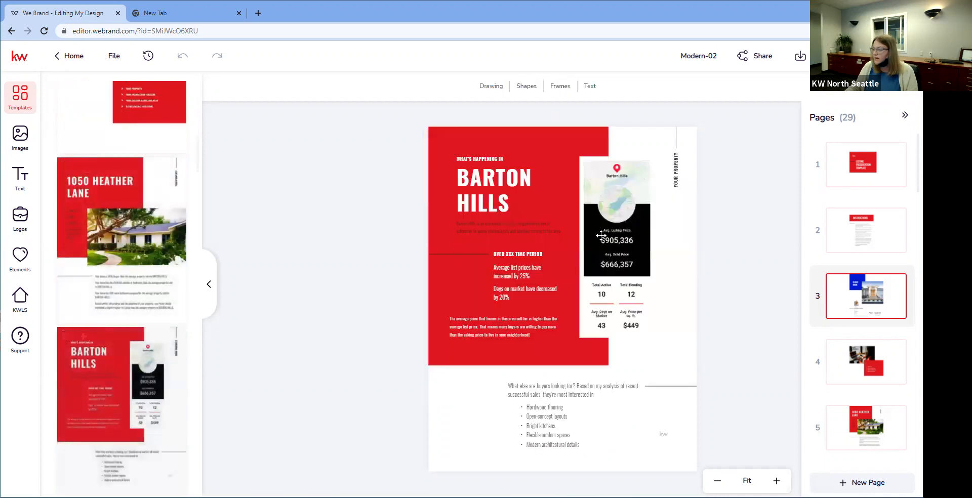
# Step: Apply the Barton Hills template to the page, then return to the Templates library
pyautogui.click(604, 235)
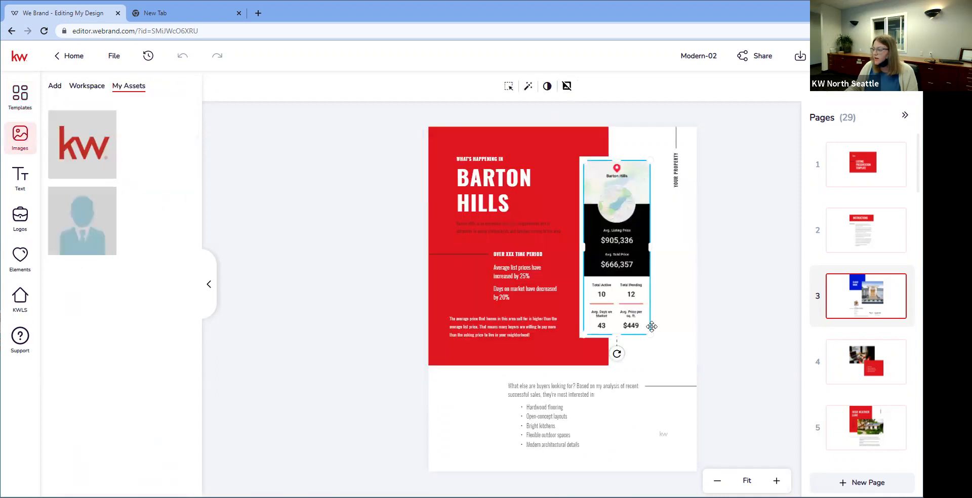
pyautogui.click(512, 282)
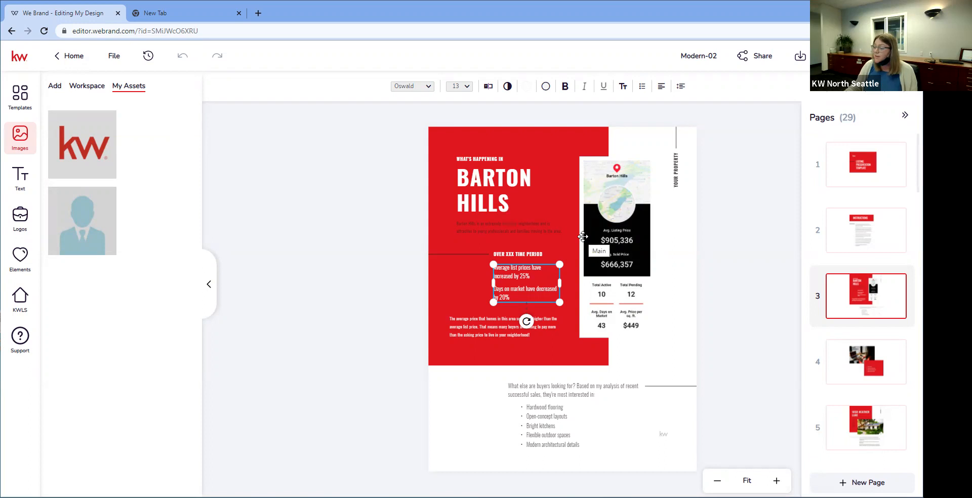
pyautogui.click(58, 56)
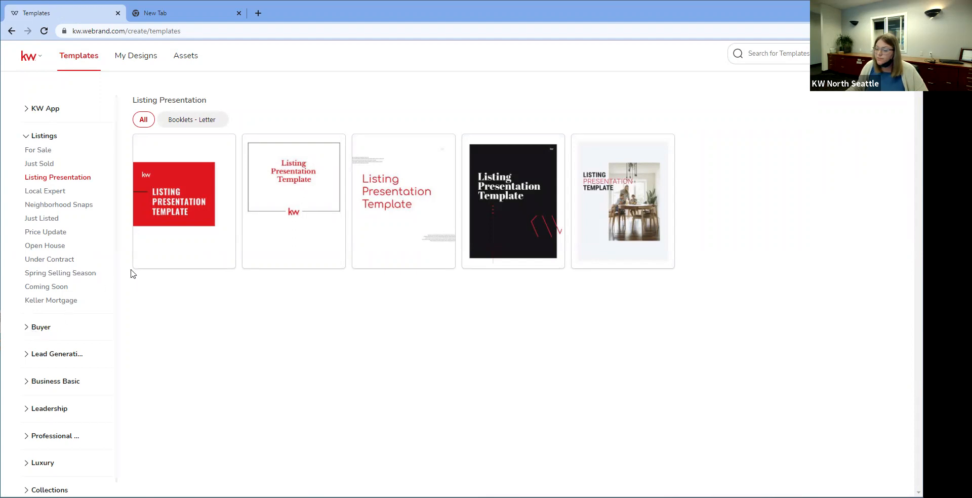
# Step: Browse the Just Listed, Just Sold and For Sale template categories
pyautogui.click(42, 327)
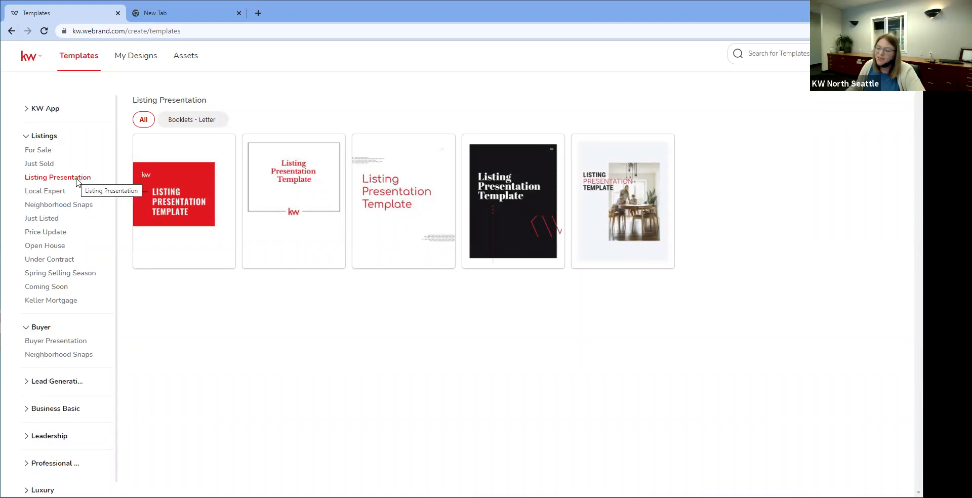
pyautogui.click(48, 219)
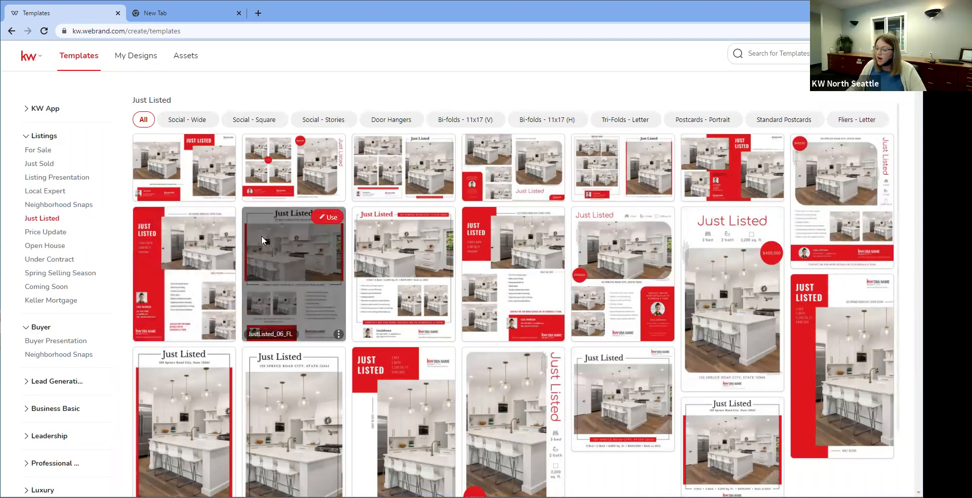
pyautogui.click(41, 166)
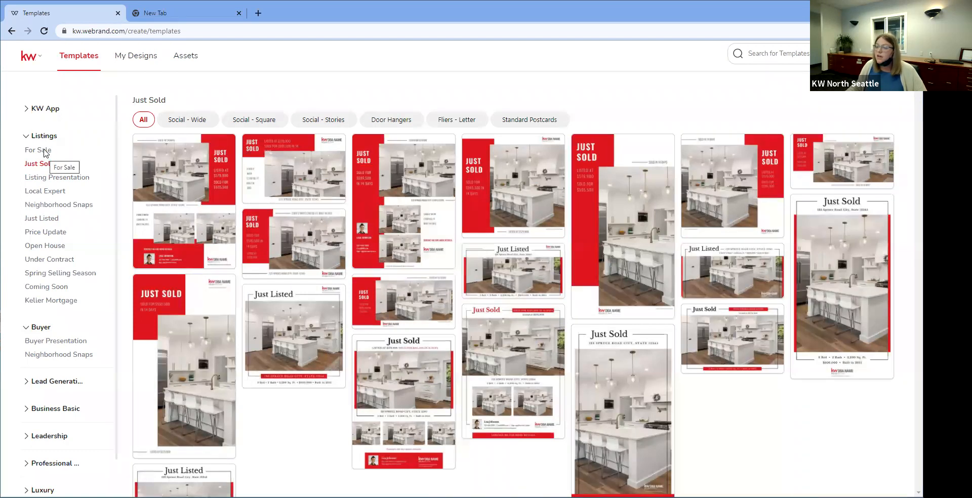
pyautogui.click(45, 154)
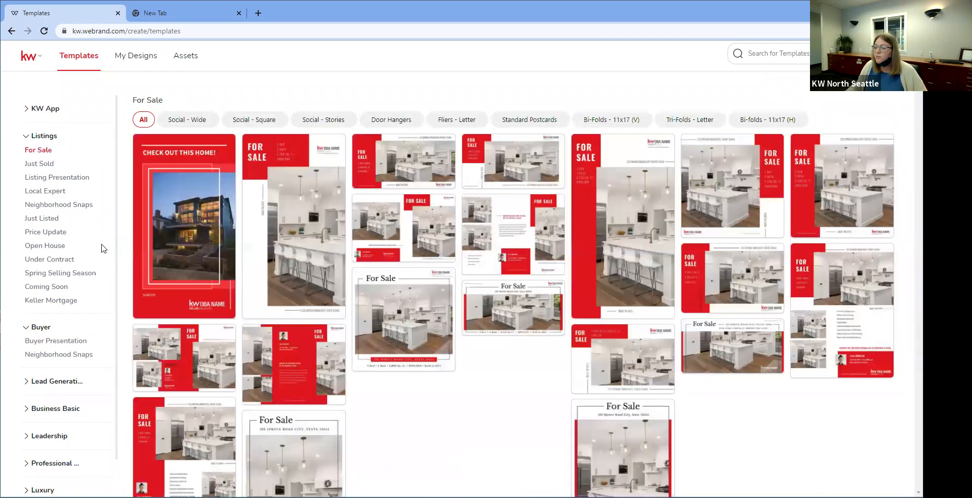
pyautogui.moveTo(251, 162)
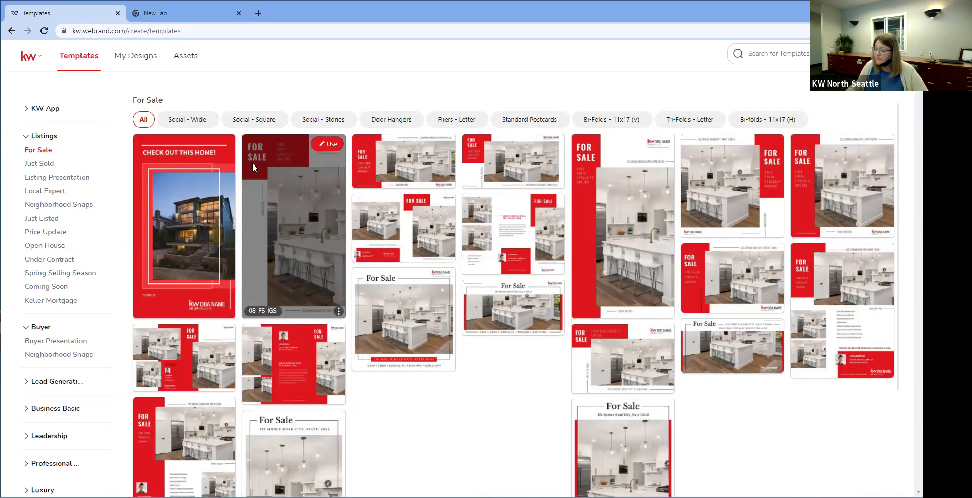
pyautogui.scroll(-1, 358, 305)
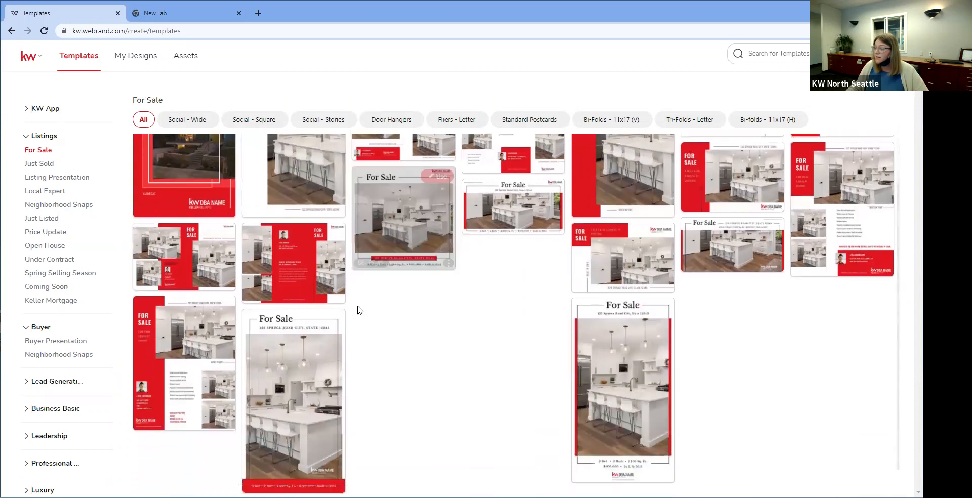
pyautogui.scroll(1, 358, 305)
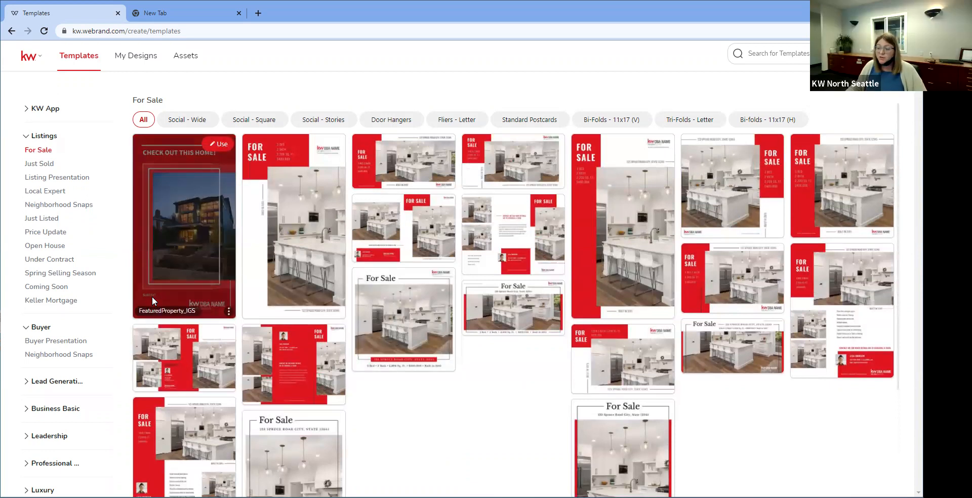
# Step: View Under Contract, then open Client Testimonial under Lead Generation
pyautogui.click(74, 260)
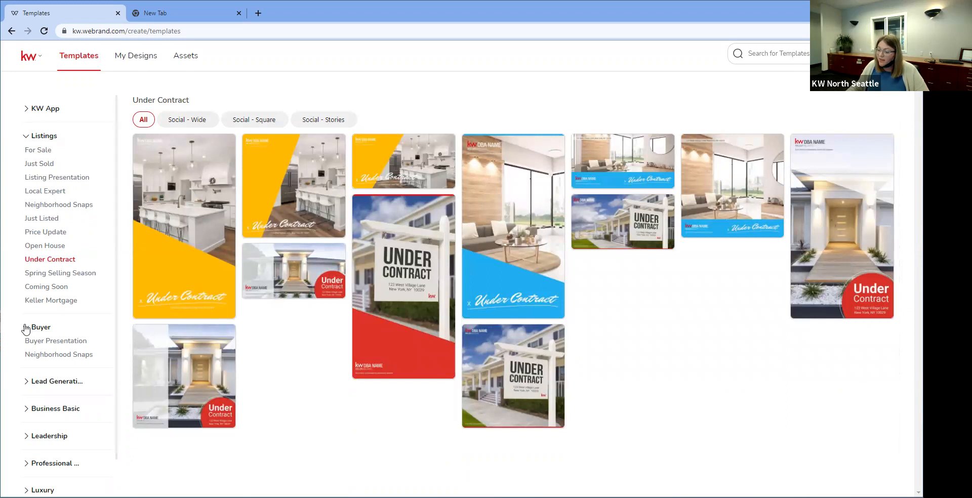
pyautogui.scroll(-1, 25, 324)
pyautogui.click(25, 343)
pyautogui.scroll(-1, 50, 333)
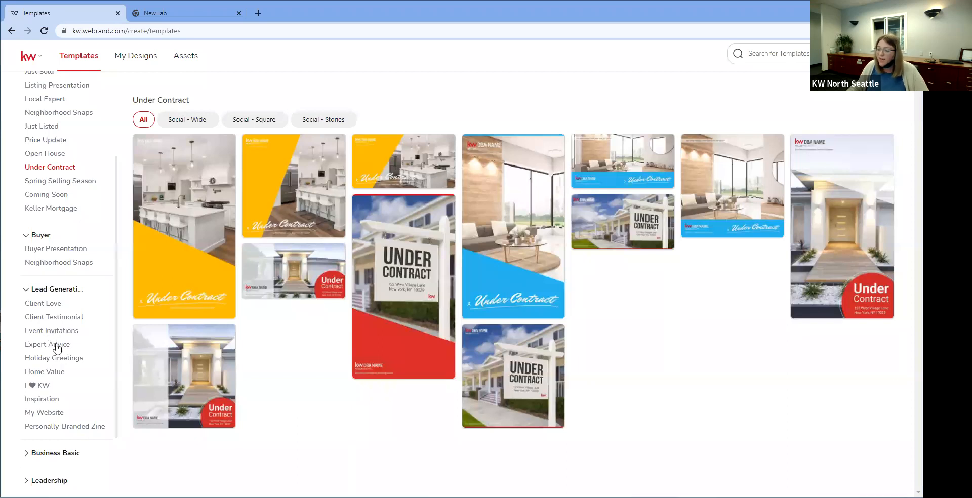
pyautogui.scroll(-1, 55, 344)
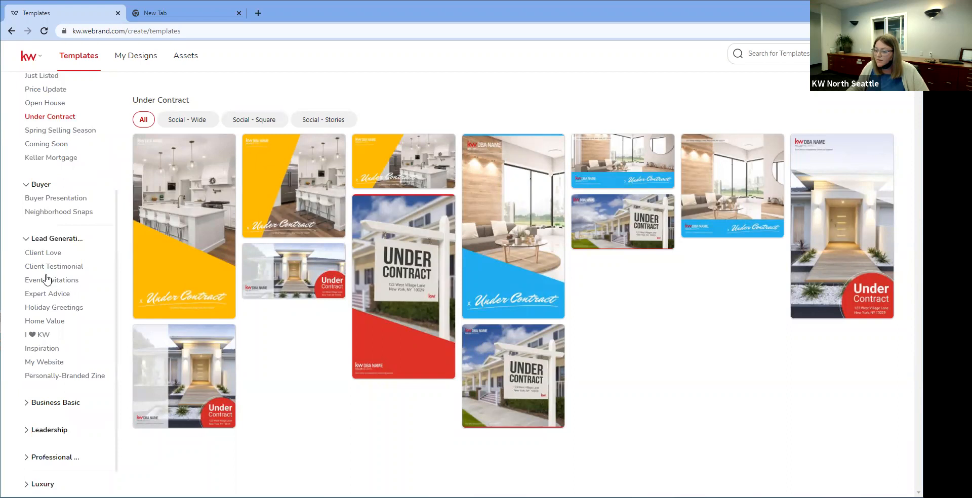
pyautogui.click(45, 270)
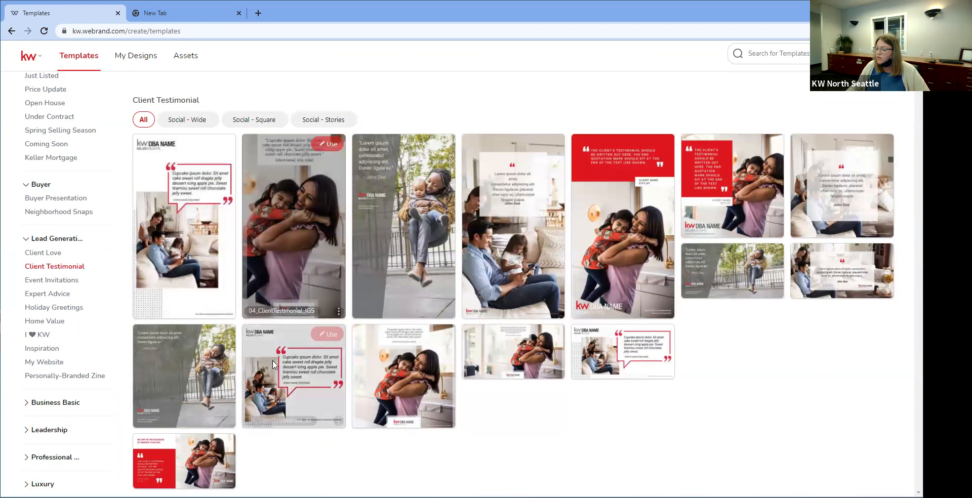
# Step: Start a design from 05_ClientTestimonial_IG and select its speech-bubble shape
pyautogui.click(324, 337)
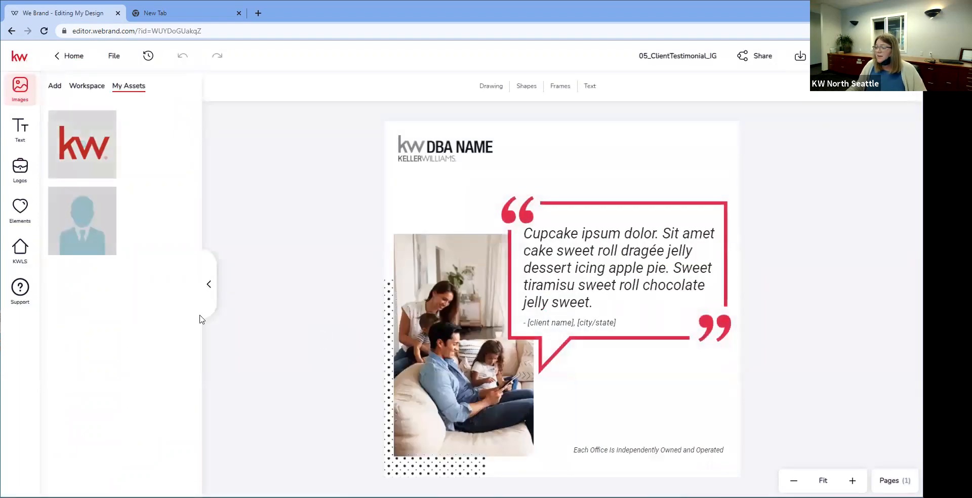
pyautogui.click(412, 149)
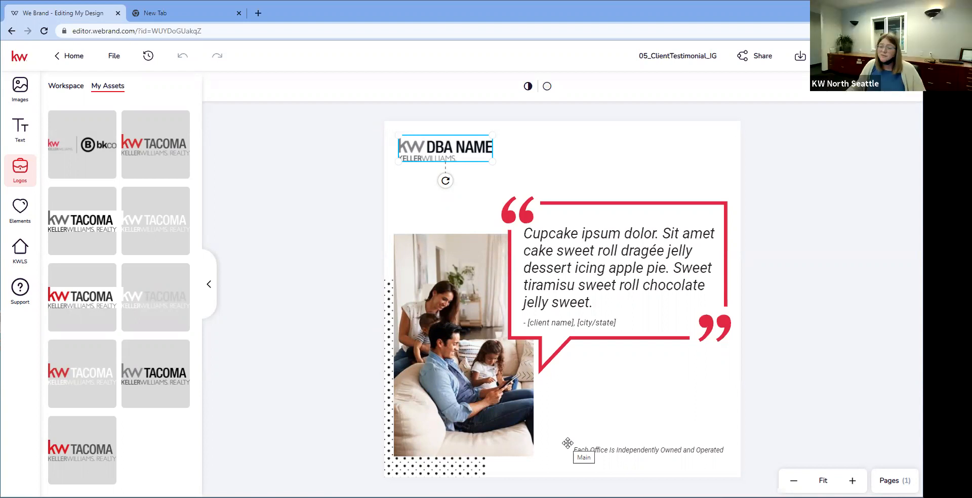
pyautogui.doubleClick(653, 305)
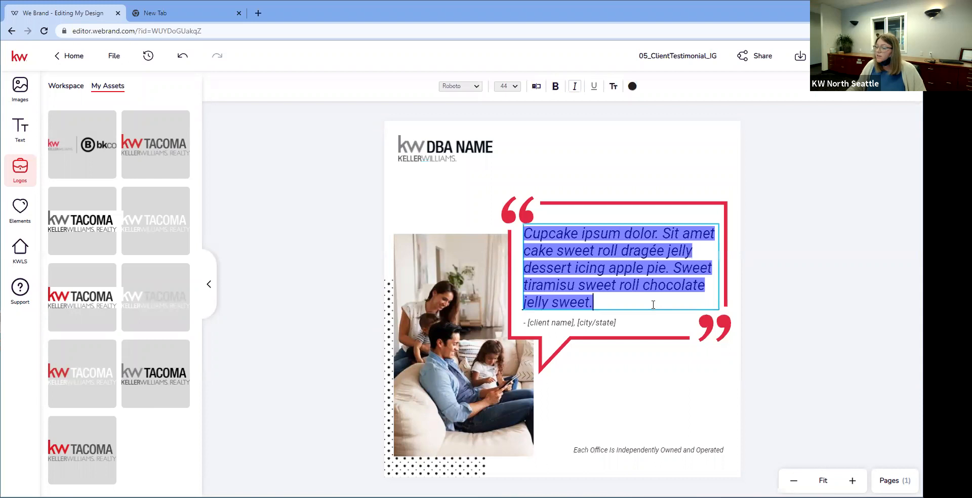
pyautogui.click(622, 340)
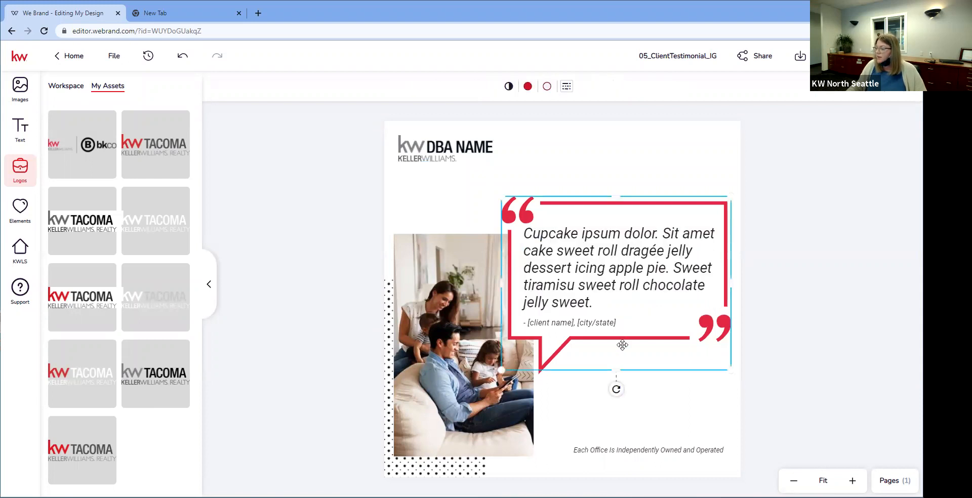
# Step: Give the speech bubble a green fill and green outline, then undo the outline change
pyautogui.click(527, 86)
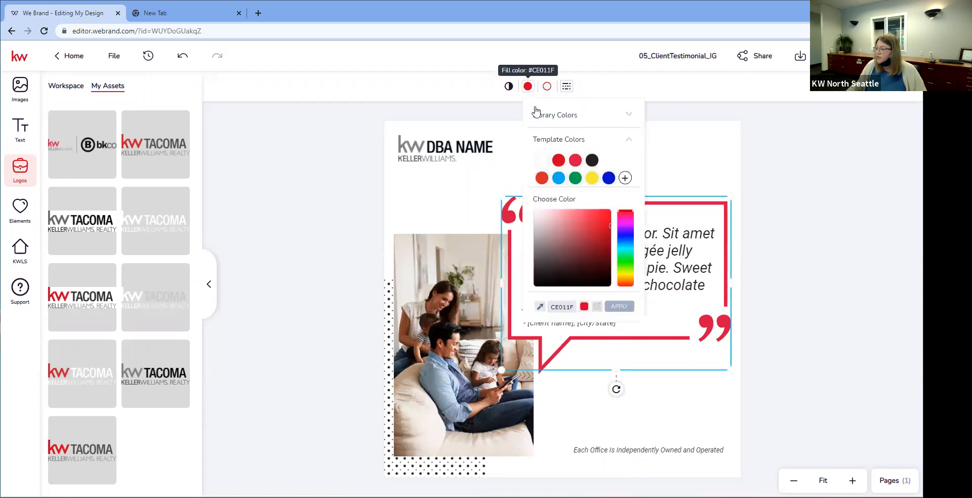
pyautogui.click(571, 181)
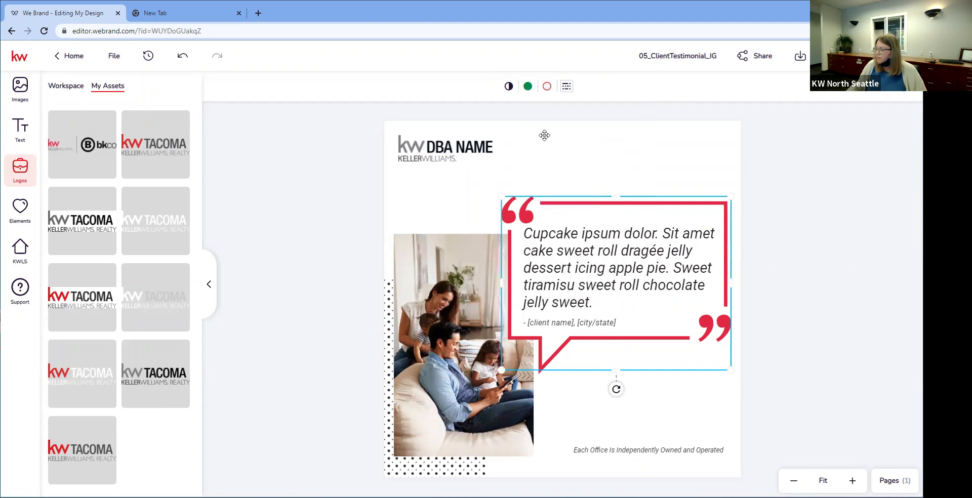
pyautogui.click(547, 86)
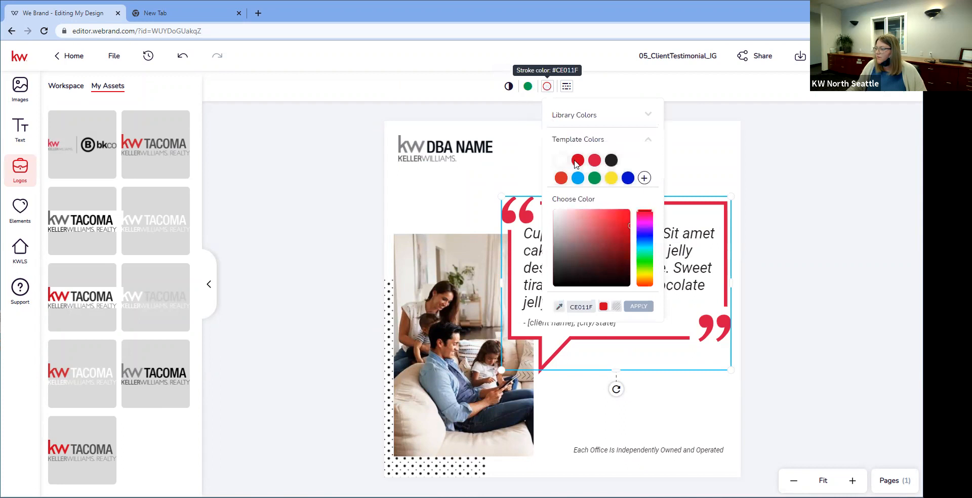
pyautogui.click(594, 179)
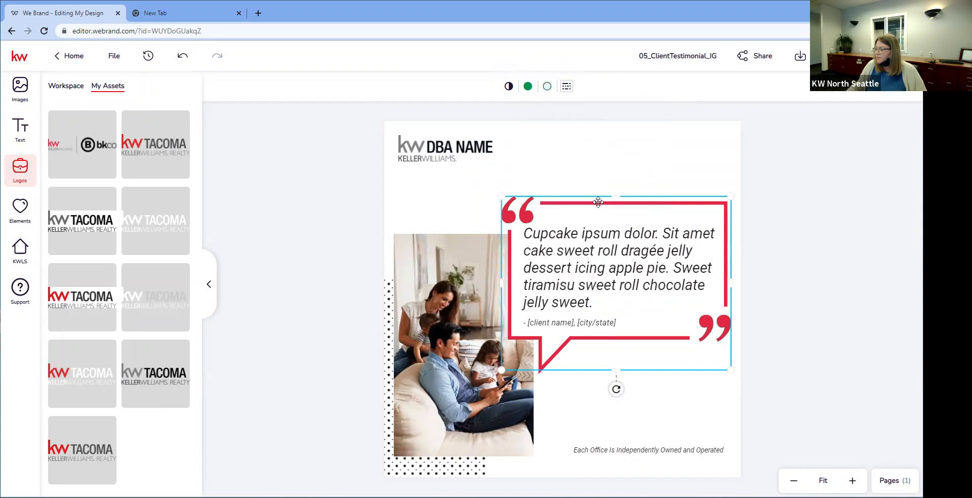
pyautogui.click(183, 56)
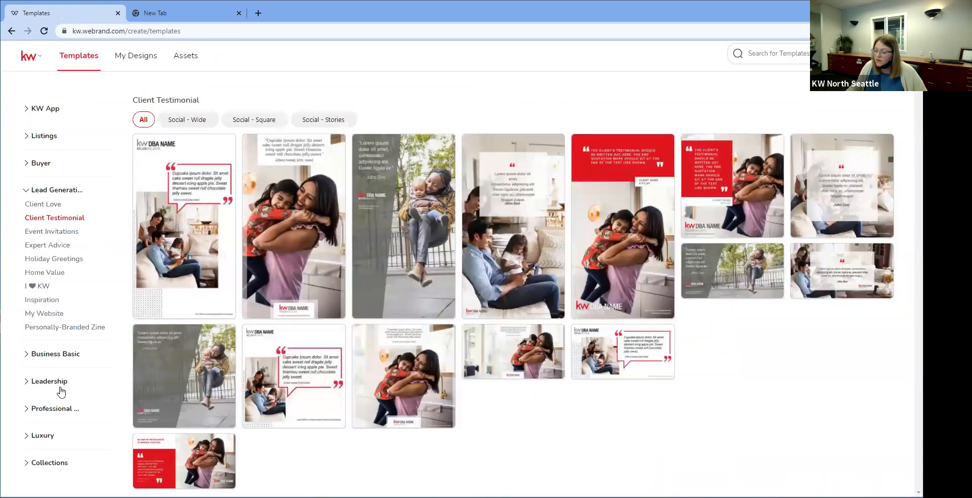
# Step: Open the first template in Business Basic's Email Signatures
pyautogui.click(46, 360)
pyautogui.click(61, 385)
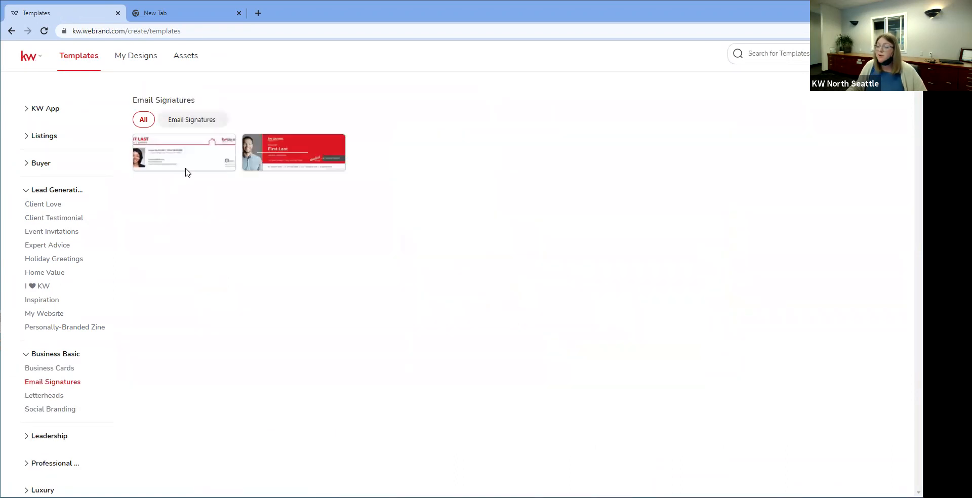
pyautogui.click(220, 147)
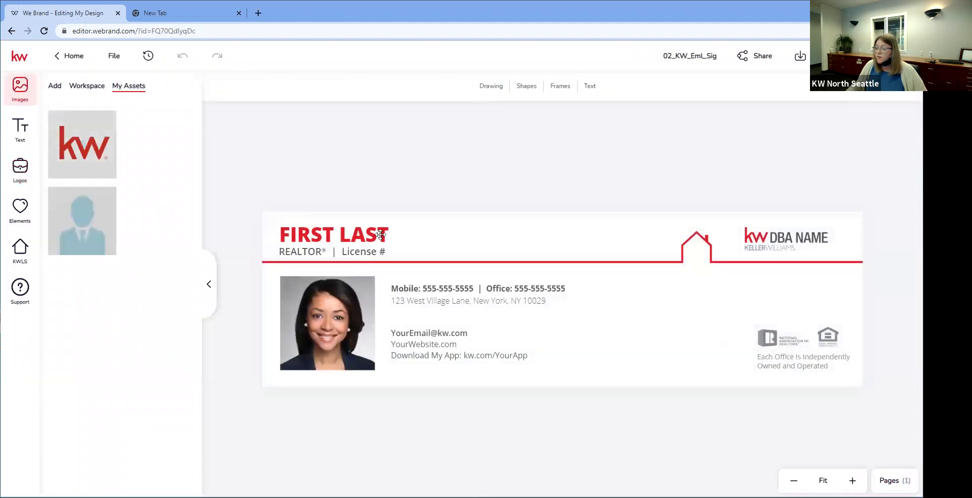
# Step: Replace FIRST LAST with an agent's name, then exit to Home without saving
pyautogui.doubleClick(384, 235)
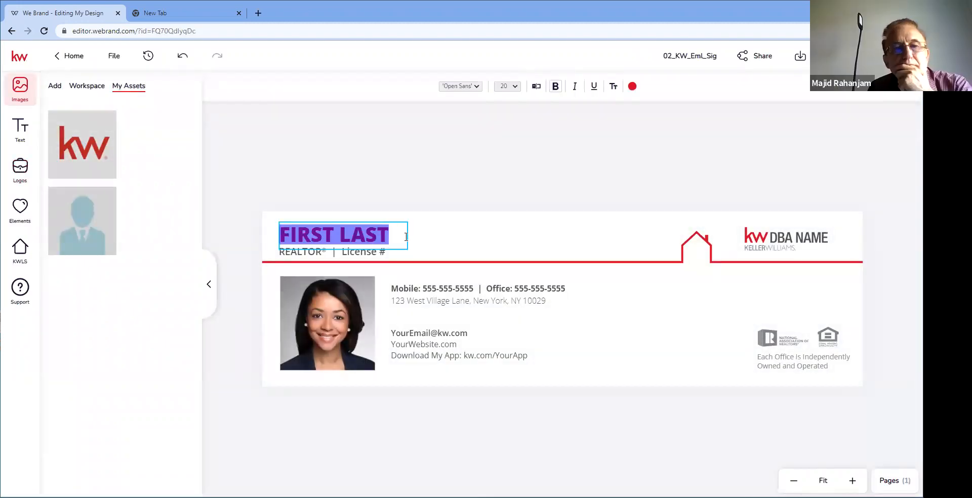
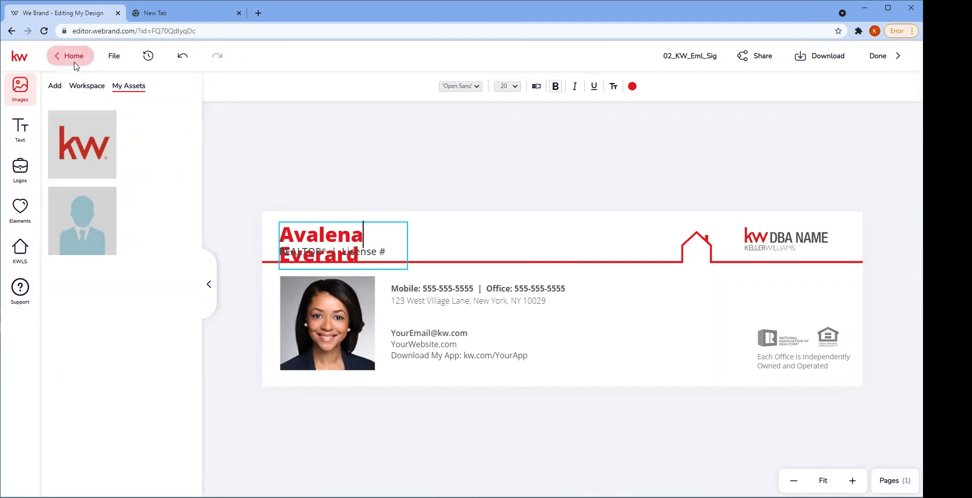
pyautogui.click(74, 63)
pyautogui.click(440, 311)
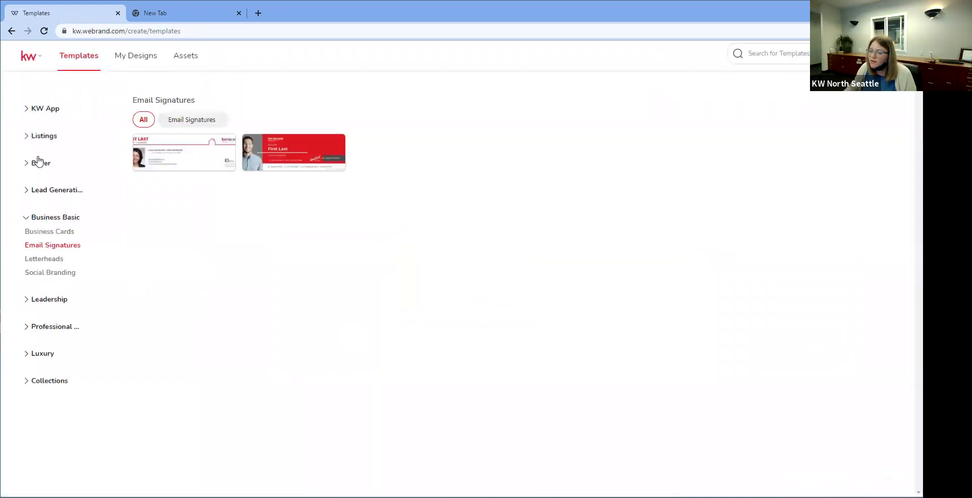
# Step: Expand Buyer and Lead Generation and show the Expert Advice templates
pyautogui.click(36, 163)
pyautogui.click(37, 218)
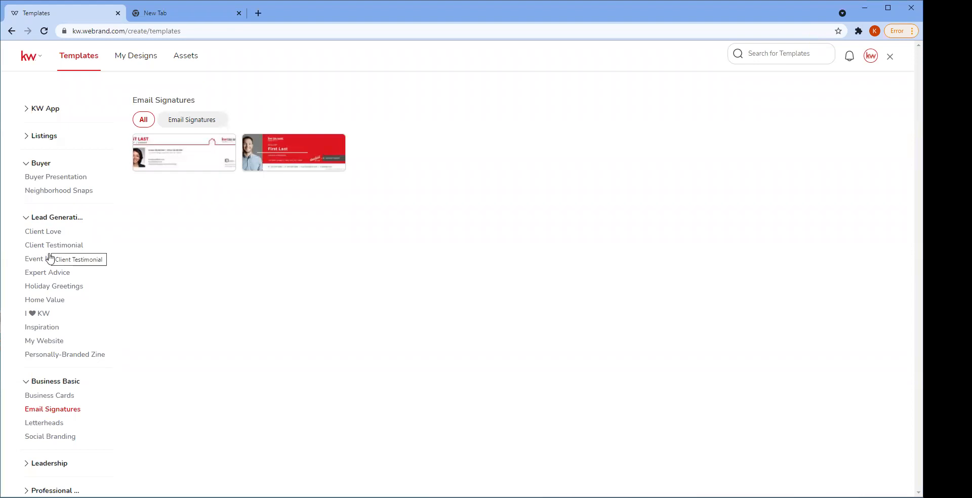
pyautogui.click(57, 276)
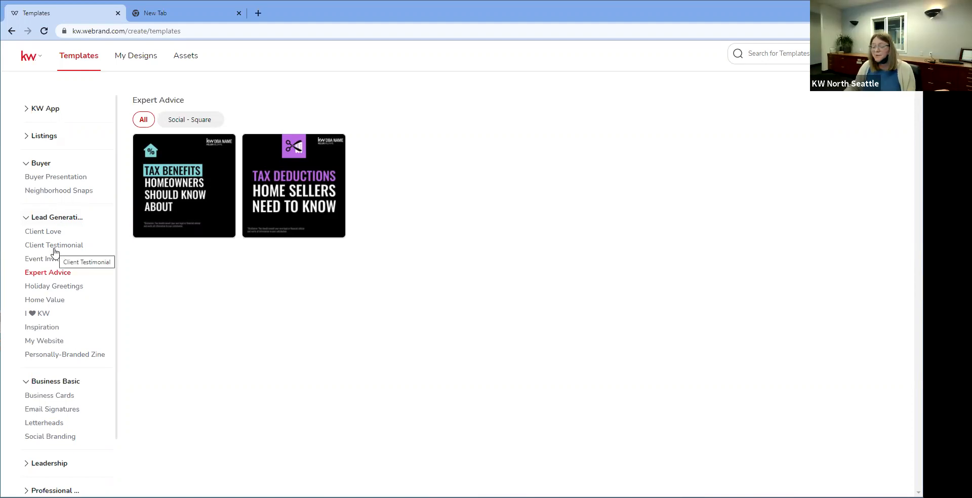
pyautogui.scroll(-2, 55, 252)
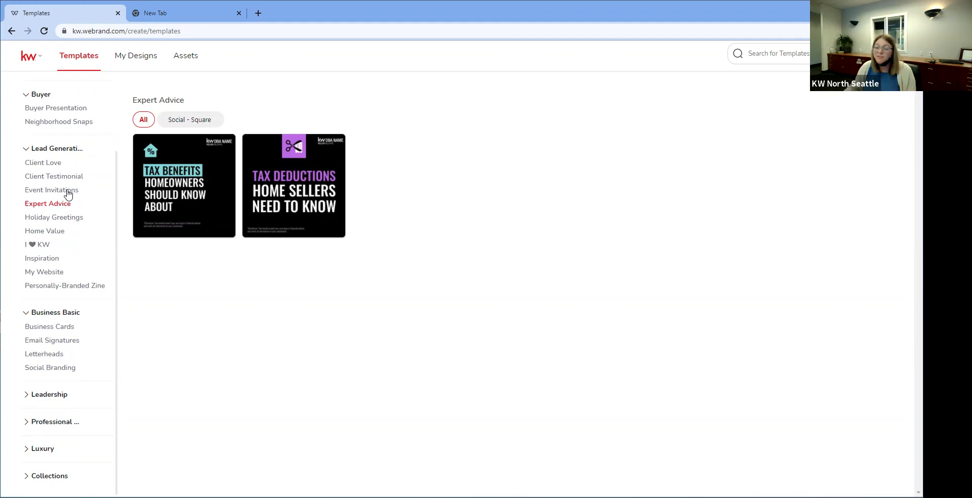
pyautogui.scroll(2, 67, 193)
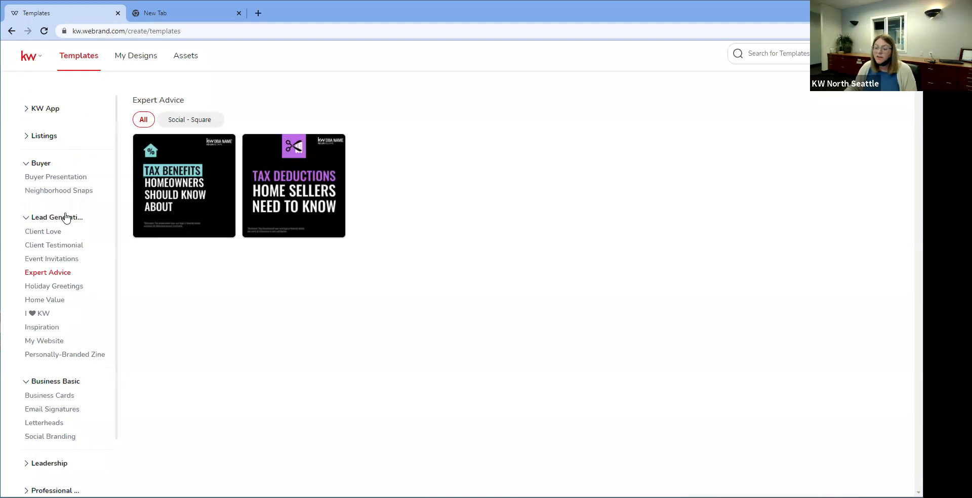
pyautogui.scroll(-1, 65, 217)
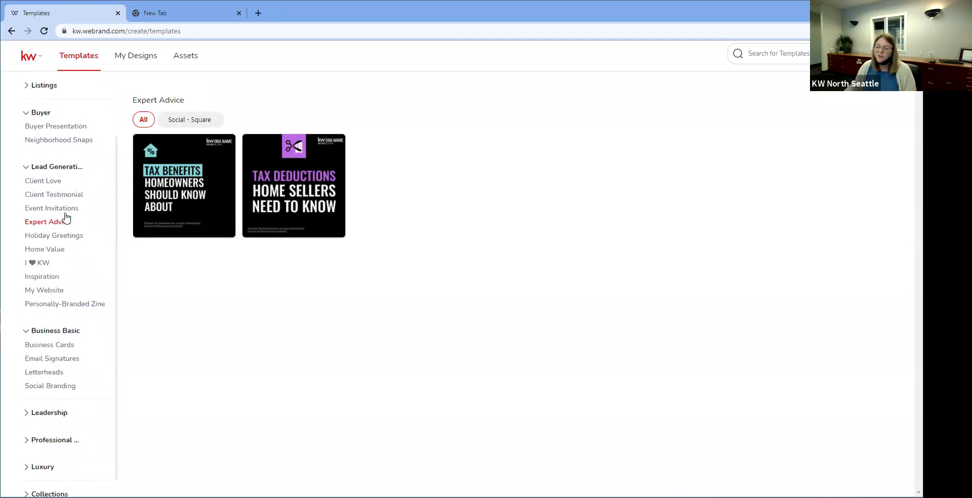
pyautogui.scroll(-1, 66, 219)
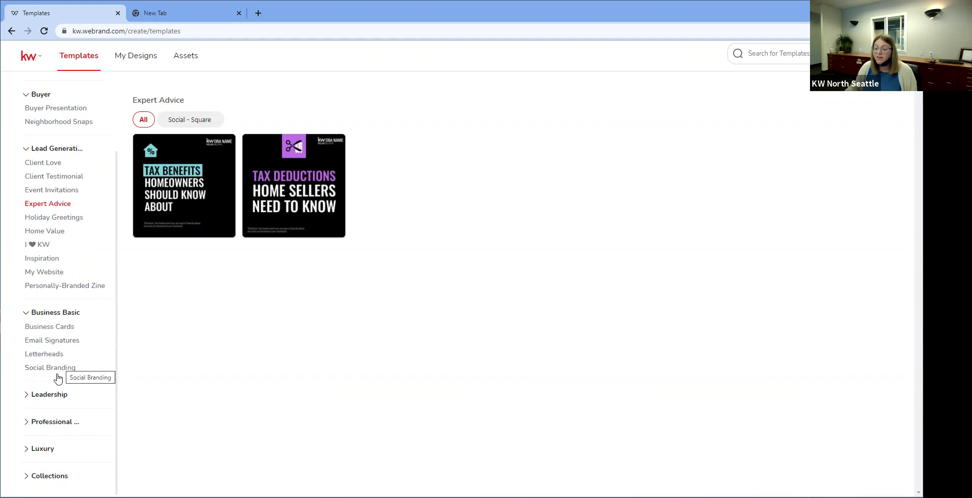
# Step: Expand the Leadership category and the one holding the Lux List templates
pyautogui.click(50, 395)
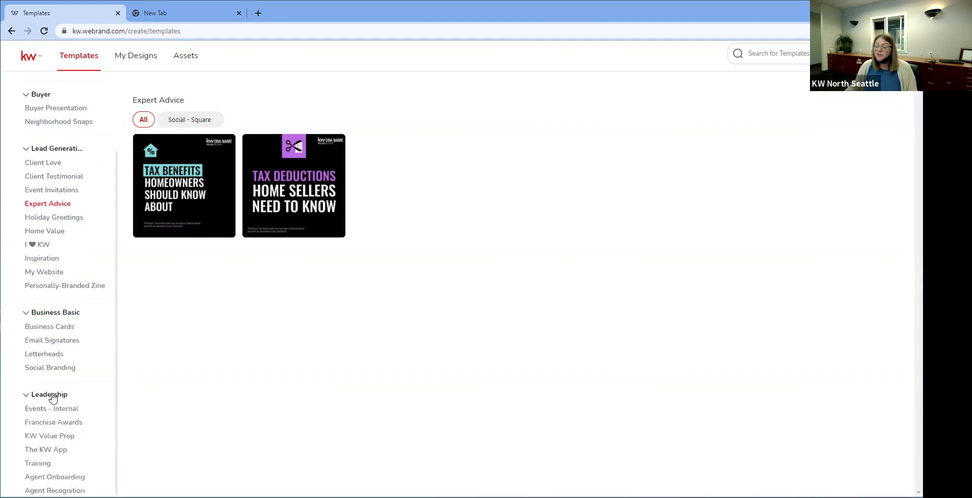
pyautogui.scroll(-1, 53, 397)
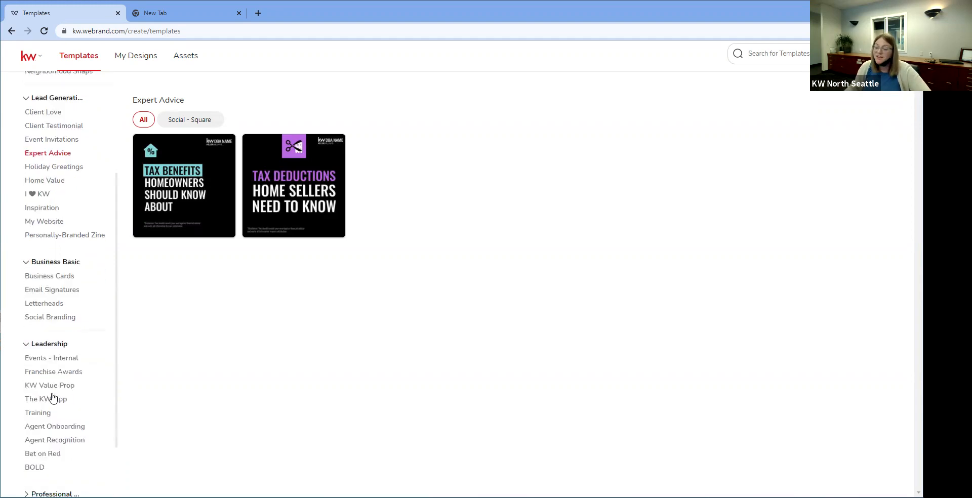
pyautogui.scroll(-1, 53, 398)
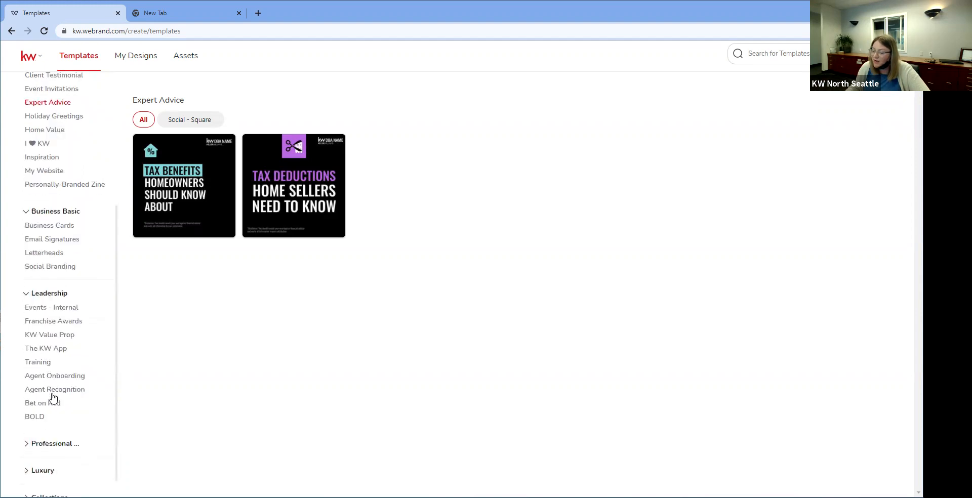
pyautogui.scroll(-1, 52, 398)
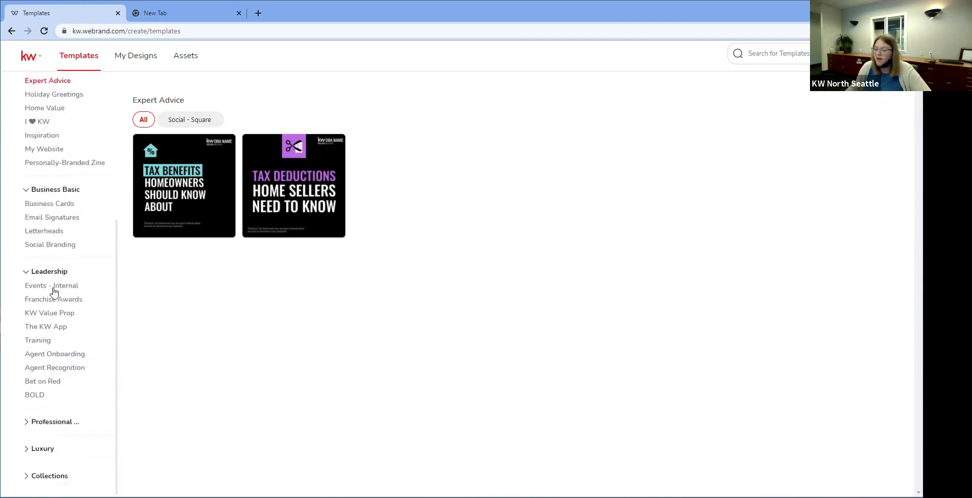
pyautogui.click(54, 428)
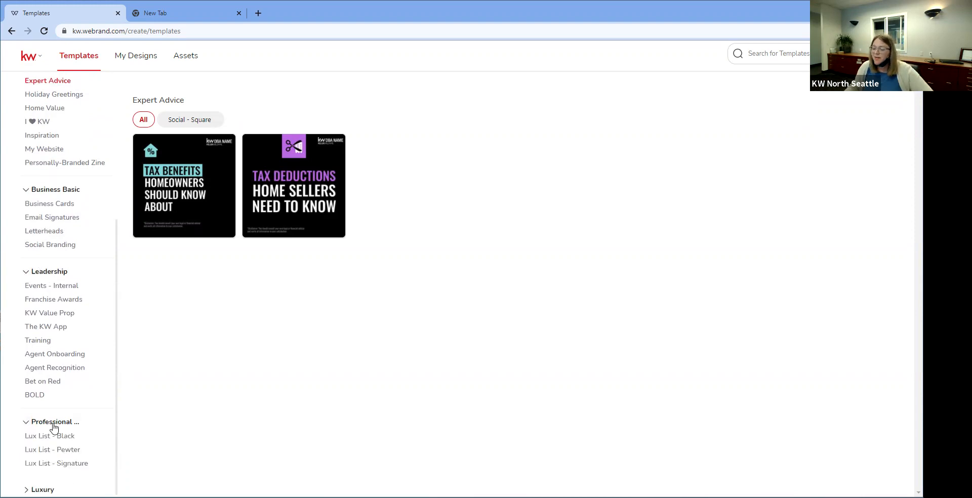
pyautogui.scroll(-1, 52, 429)
# Step: Expand Luxury, Collections and Listings, then navigate back twice to the templates page
pyautogui.click(51, 450)
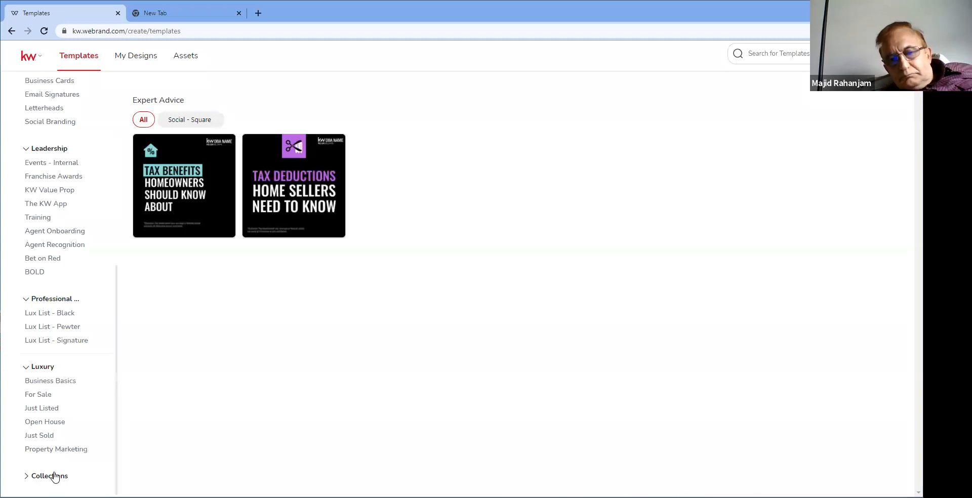
pyautogui.click(54, 476)
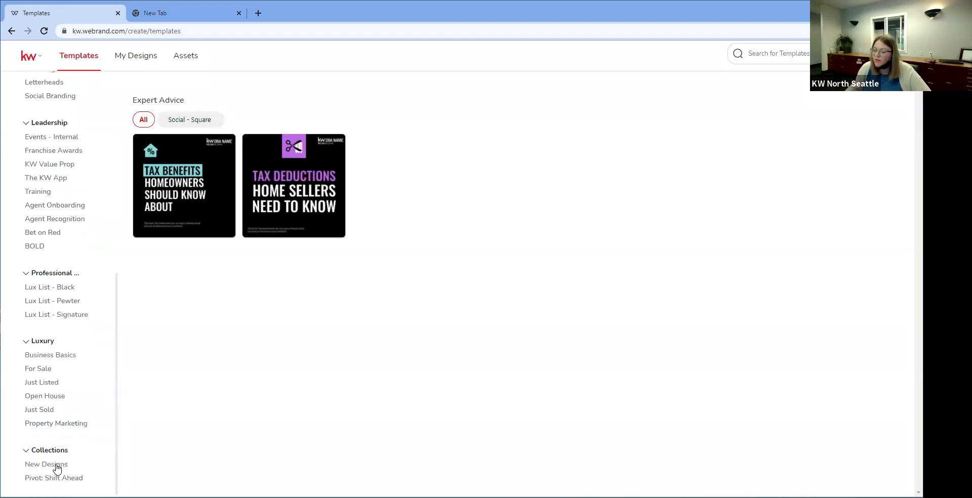
pyautogui.scroll(7, 57, 469)
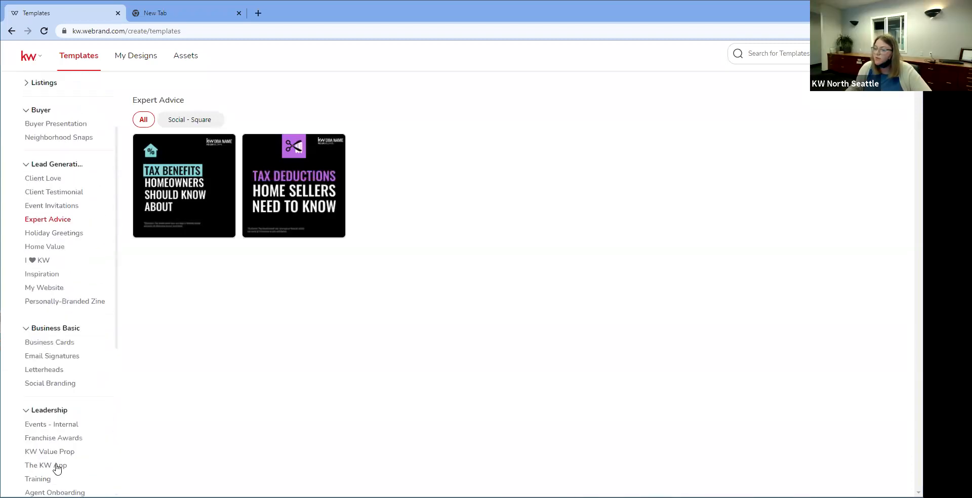
pyautogui.click(37, 136)
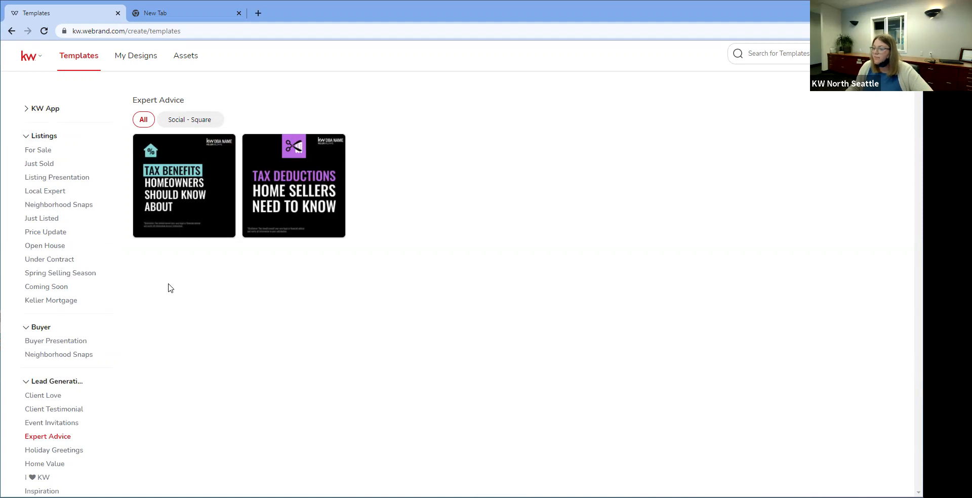
pyautogui.click(11, 30)
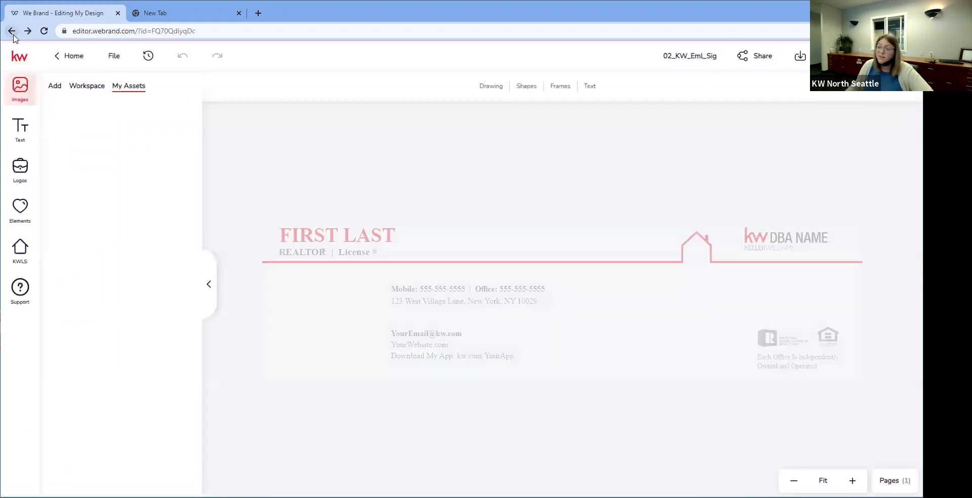
pyautogui.click(14, 35)
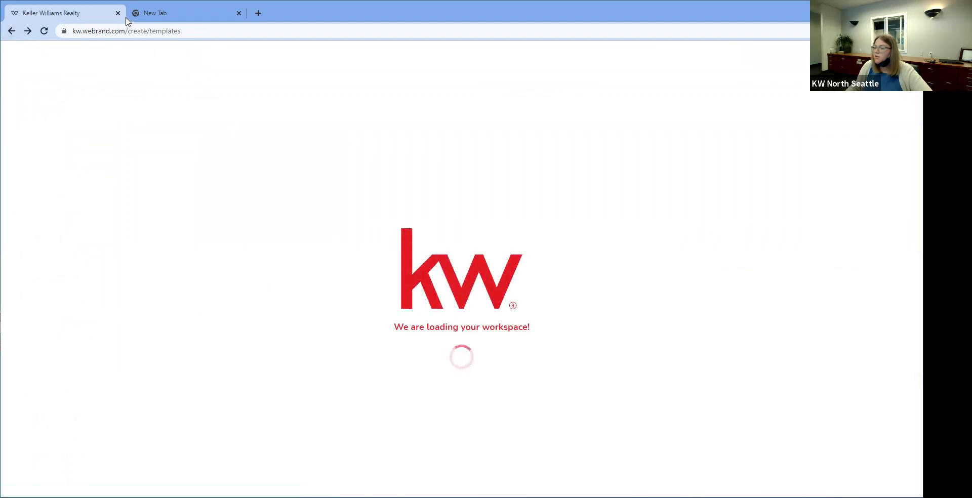
# Step: Go to agent.kw.com, open Designs and bring up the Import Designs area
pyautogui.click(98, 35)
pyautogui.write('agent.kw.com')
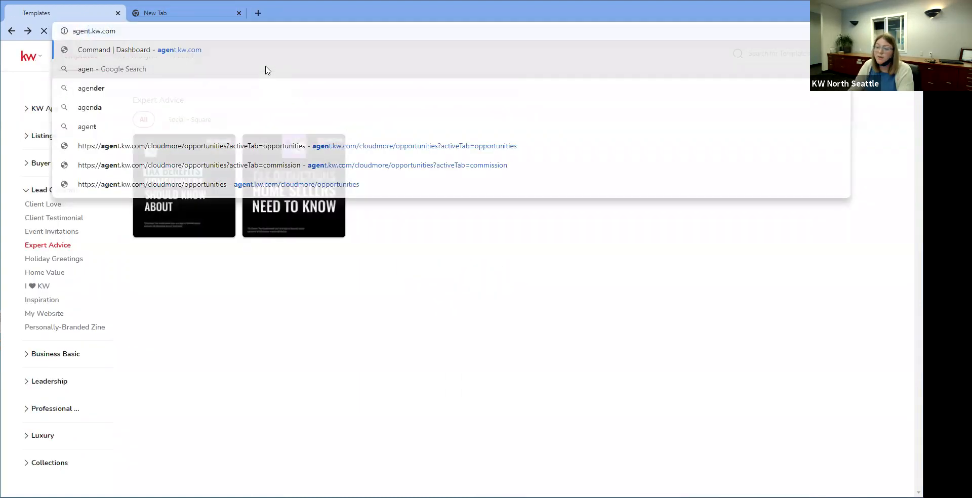
pyautogui.press('Return')
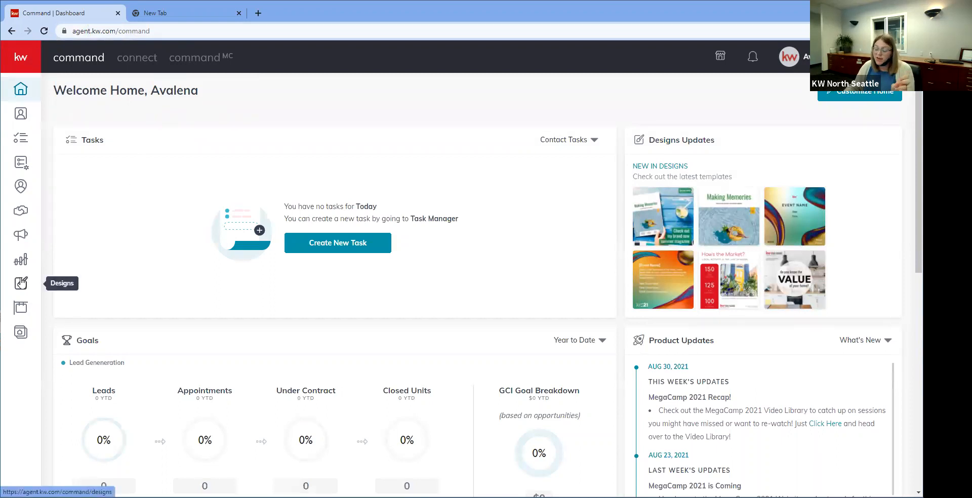
pyautogui.click(21, 283)
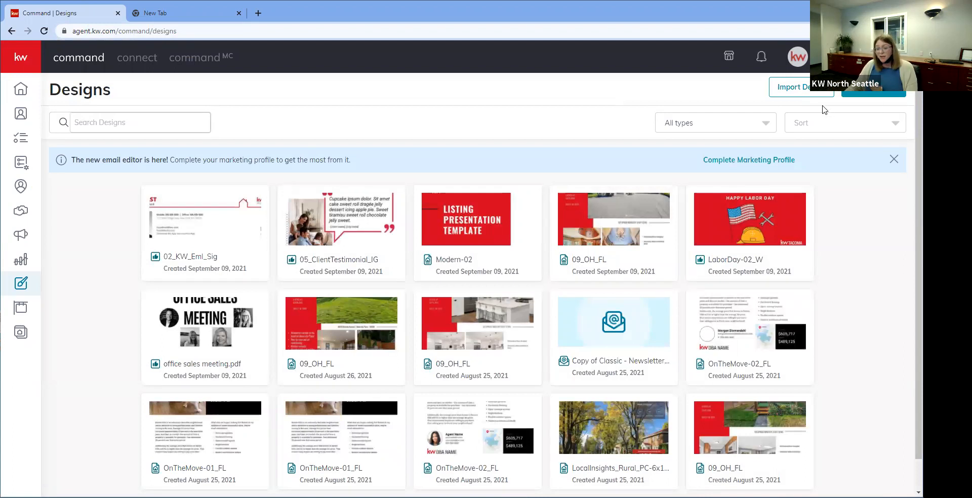
pyautogui.click(799, 91)
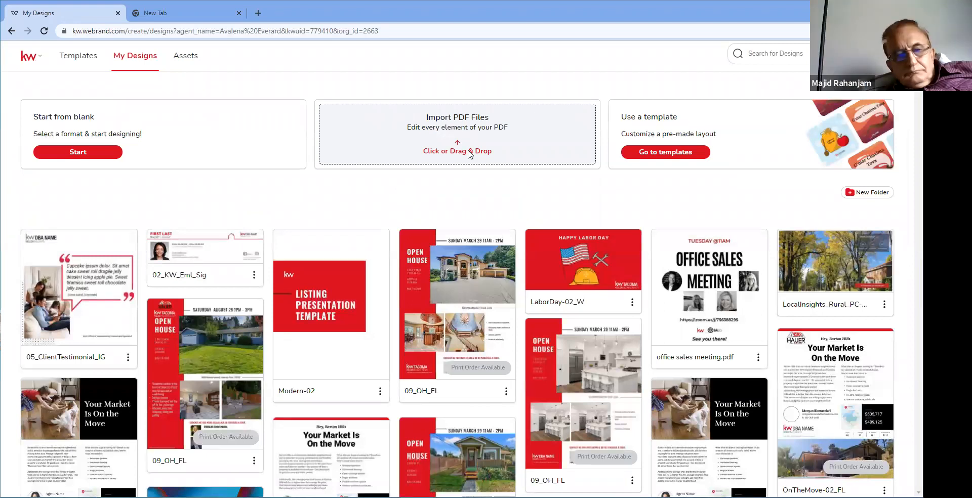
# Step: Attempt a drag-and-drop PDF import, dismiss the invalid file type message, and close the opened PDF
pyautogui.moveTo(468, 150); pyautogui.dragTo(506, 108)
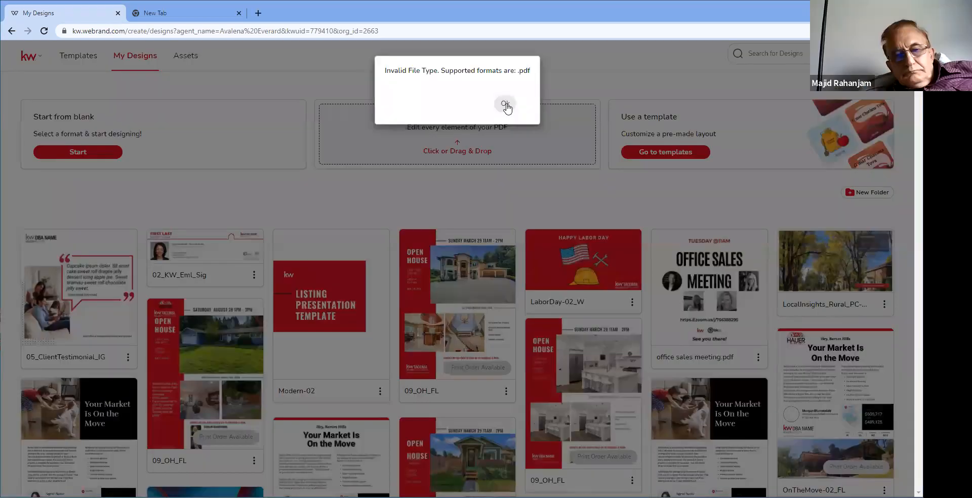
pyautogui.click(505, 104)
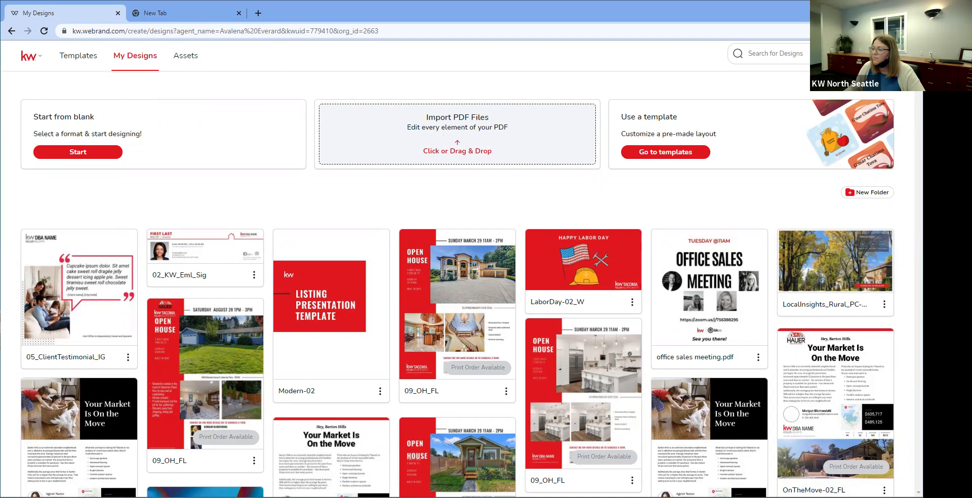
pyautogui.moveTo(164, 17); pyautogui.dragTo(162, 17)
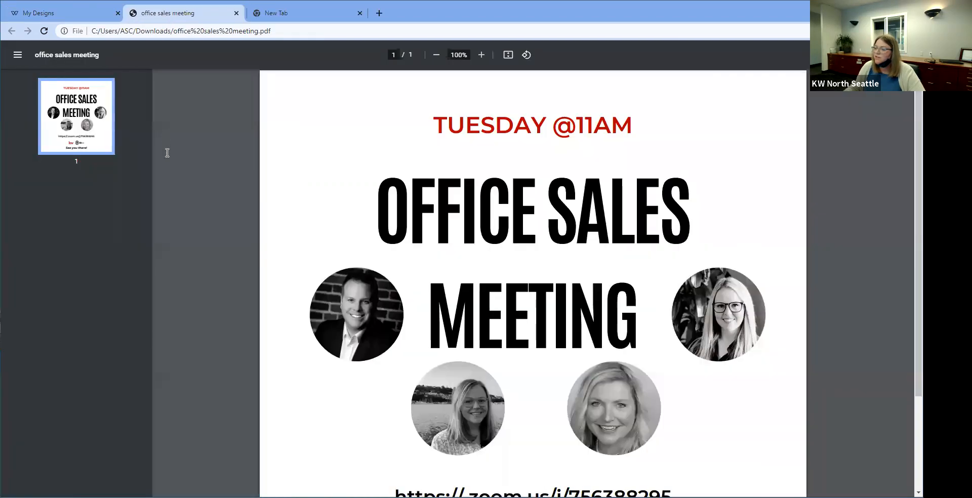
pyautogui.hotkey('ctrl', 'w')
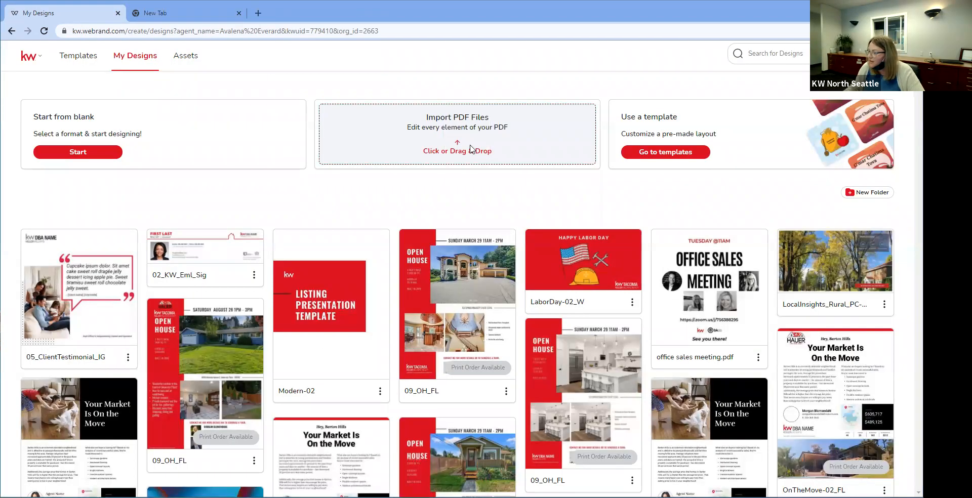
# Step: Import office sales meeting.pdf from the Downloads folder via the file picker
pyautogui.click(451, 150)
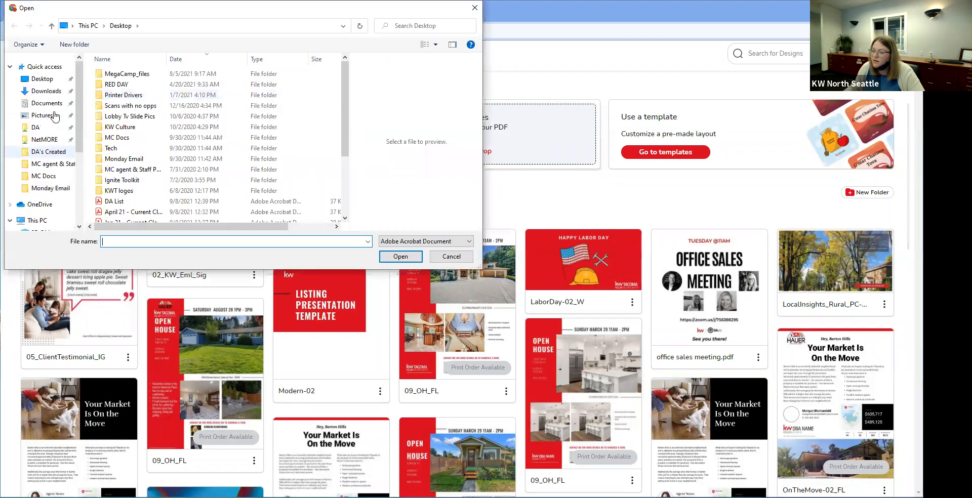
pyautogui.click(46, 91)
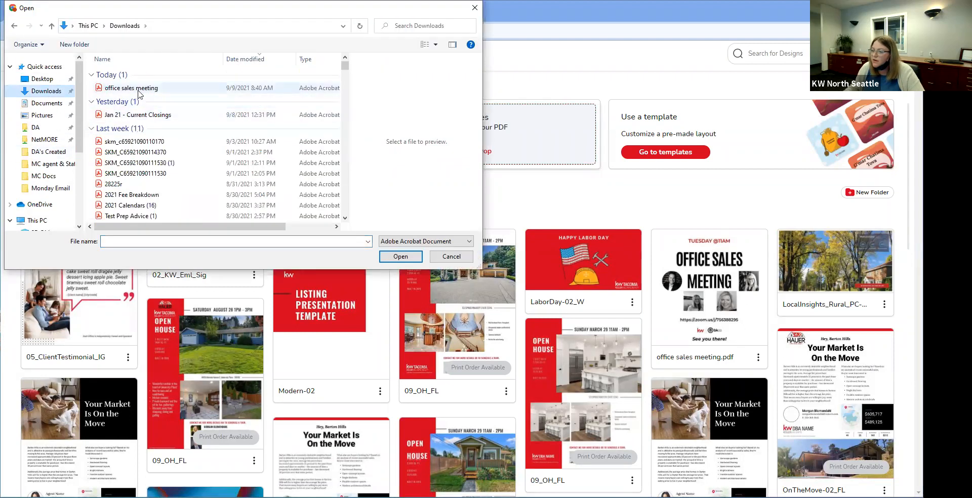
pyautogui.click(132, 88)
pyautogui.click(397, 256)
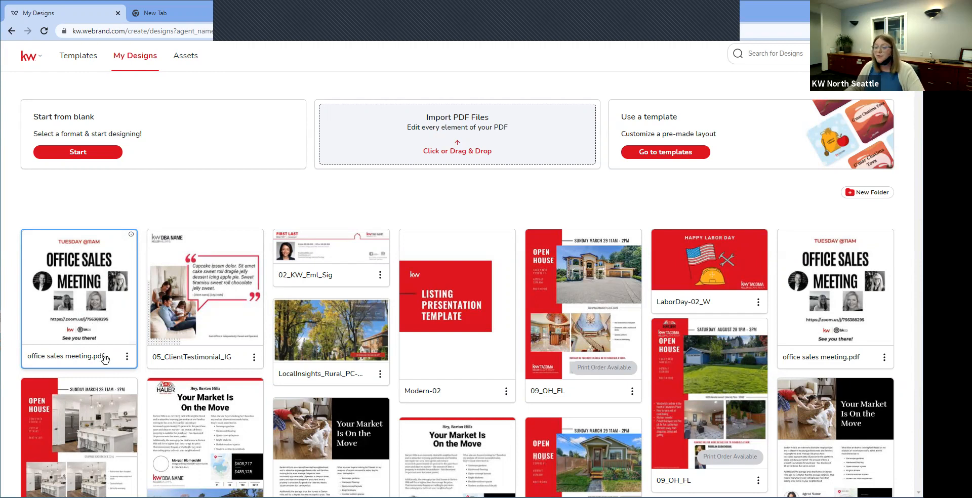
# Step: Fix the imported PDF with pixels as the unit and open it for editing
pyautogui.click(127, 356)
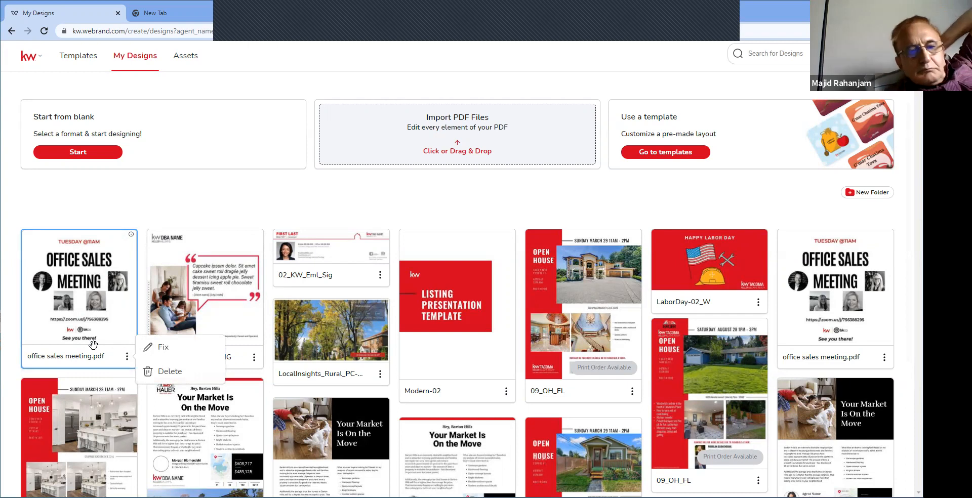
pyautogui.click(158, 349)
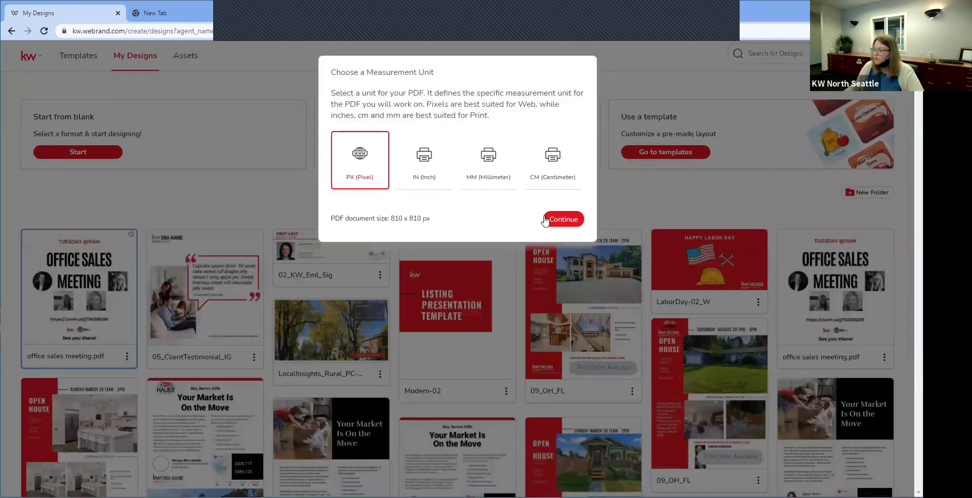
pyautogui.click(560, 221)
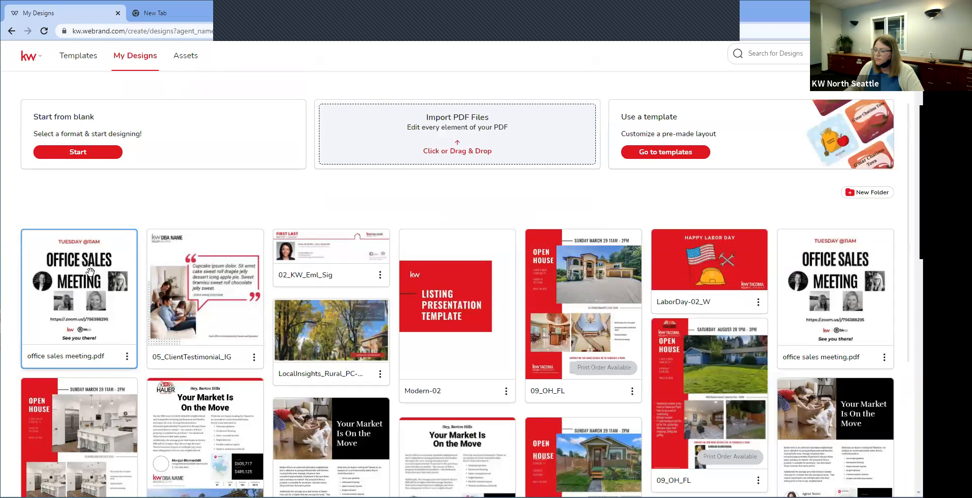
pyautogui.click(90, 252)
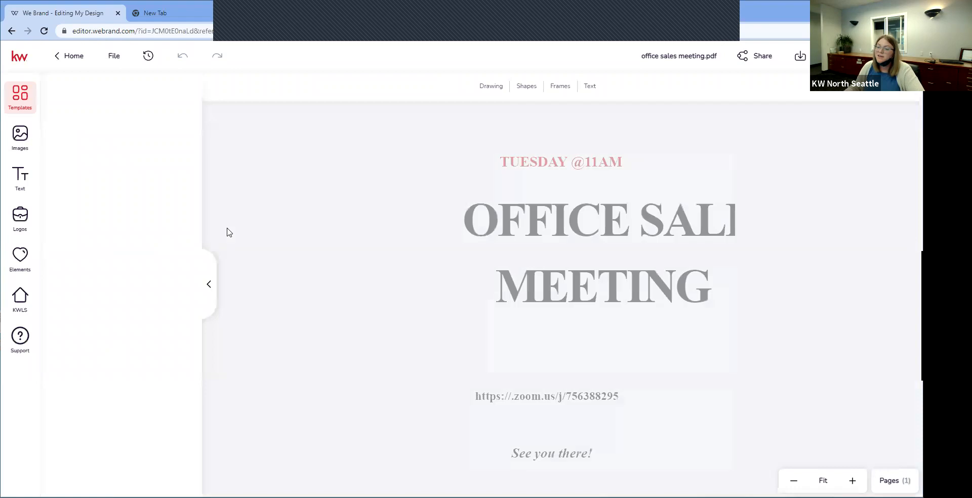
# Step: Replace the OFFICE SALES headline with 'Tacoma Sales Meeting'
pyautogui.click(643, 209)
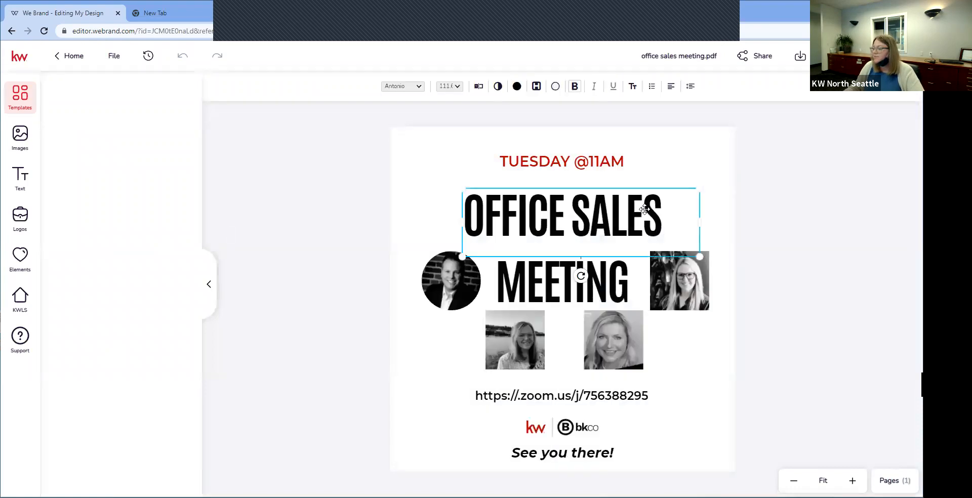
pyautogui.doubleClick(643, 209)
pyautogui.press('BackSpace')
pyautogui.press('BackSpace')
pyautogui.press('BackSpace')
pyautogui.press('BackSpace')
pyautogui.press('BackSpace')
pyautogui.press('BackSpace')
pyautogui.press('BackSpace')
pyautogui.press('BackSpace')
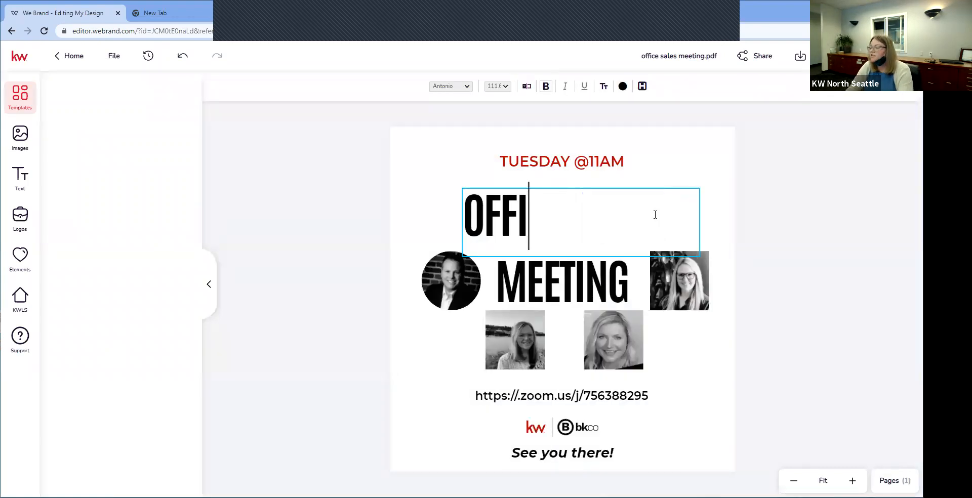
pyautogui.write('Tacp')
pyautogui.press('BackSpace')
pyautogui.write('oma ')
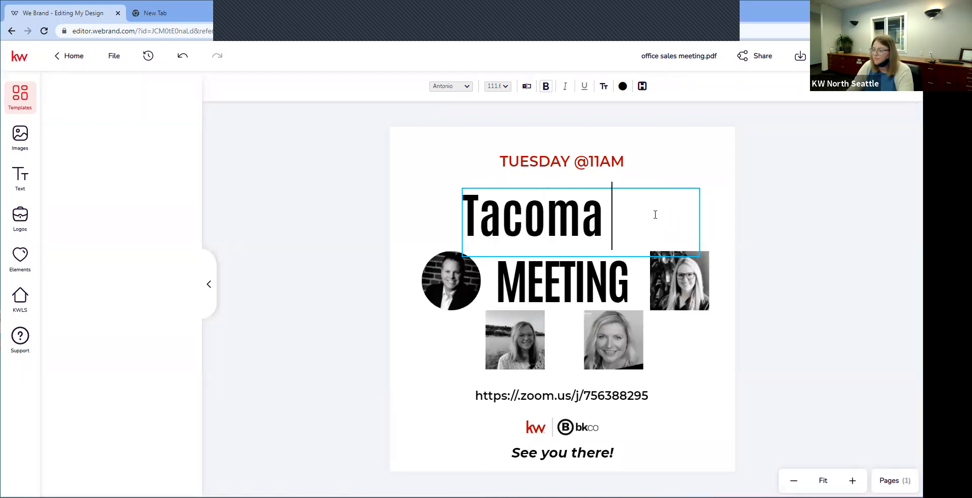
pyautogui.write('Sale')
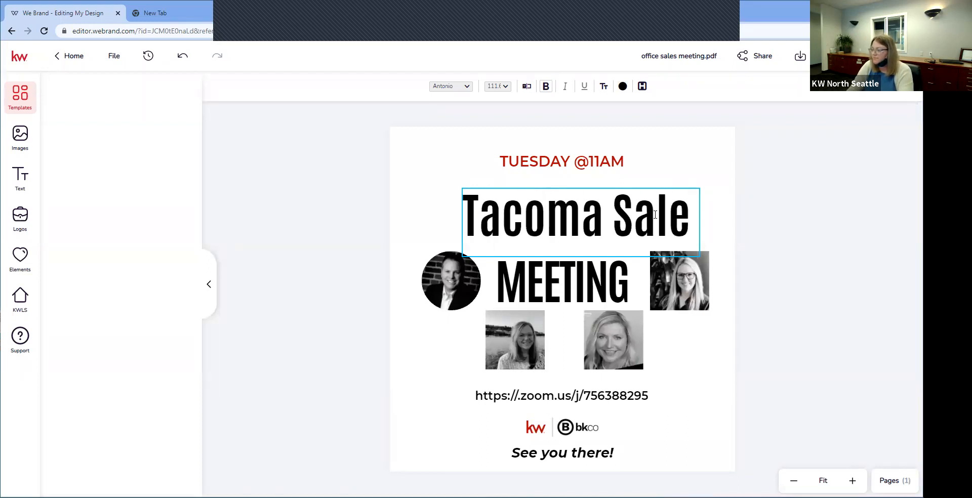
pyautogui.write('s Meeting')
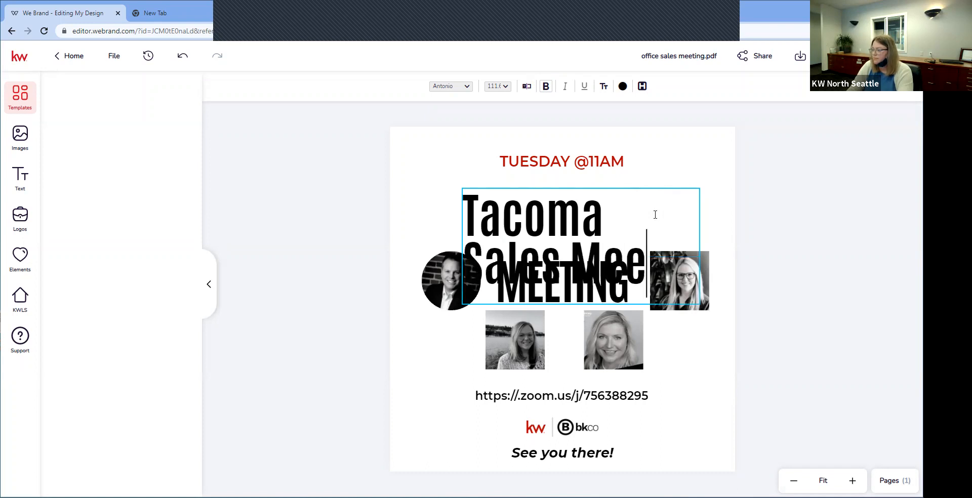
pyautogui.doubleClick(617, 181)
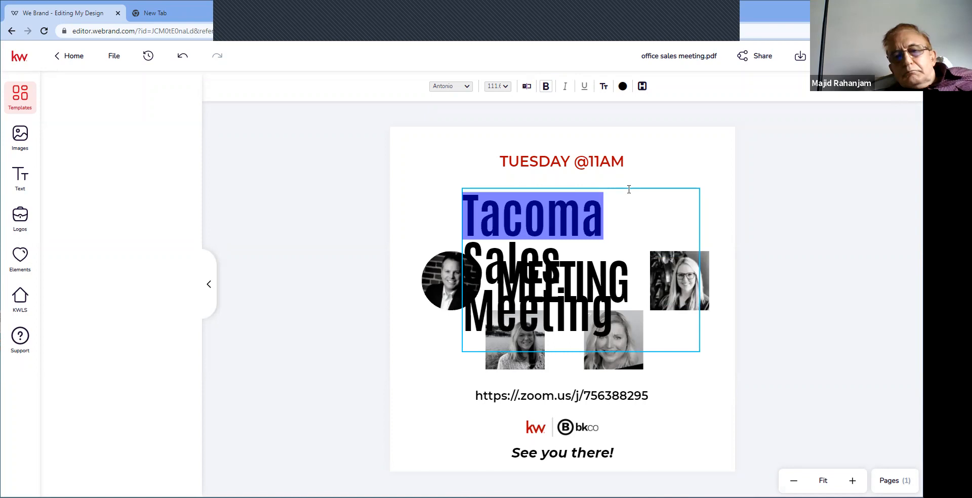
pyautogui.click(699, 200)
# Step: Trim the headline to 'Tacoma Sales' and resize and move its box above MEETING
pyautogui.moveTo(699, 187); pyautogui.dragTo(739, 160)
pyautogui.moveTo(467, 257); pyautogui.dragTo(385, 270)
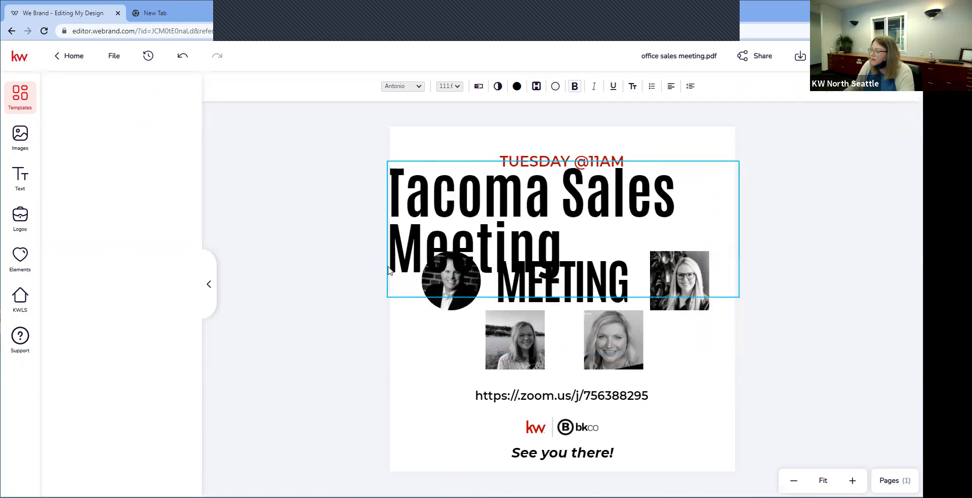
pyautogui.click(572, 278)
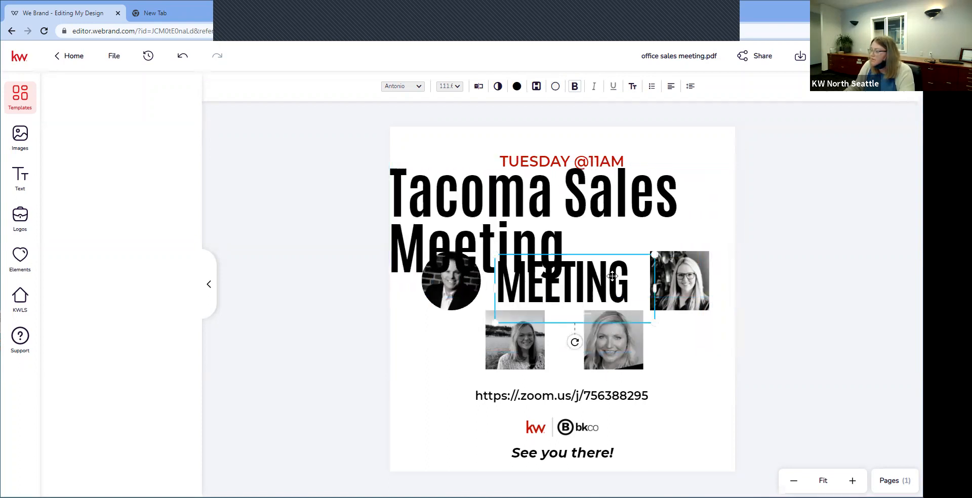
pyautogui.click(567, 245)
pyautogui.click(566, 245)
pyautogui.press('BackSpace')
pyautogui.press('BackSpace')
pyautogui.press('BackSpace')
pyautogui.press('BackSpace')
pyautogui.press('BackSpace')
pyautogui.press('BackSpace')
pyautogui.press('BackSpace')
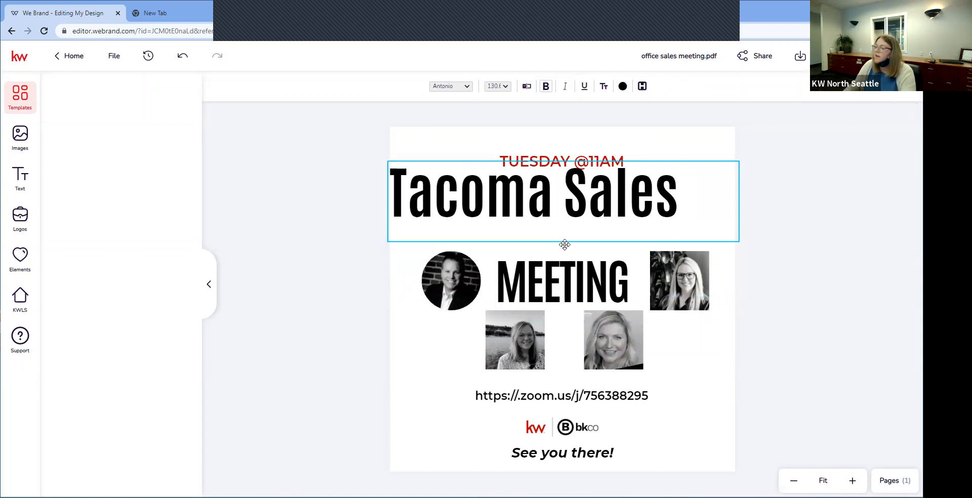
pyautogui.click(654, 158)
pyautogui.moveTo(690, 160); pyautogui.dragTo(724, 172)
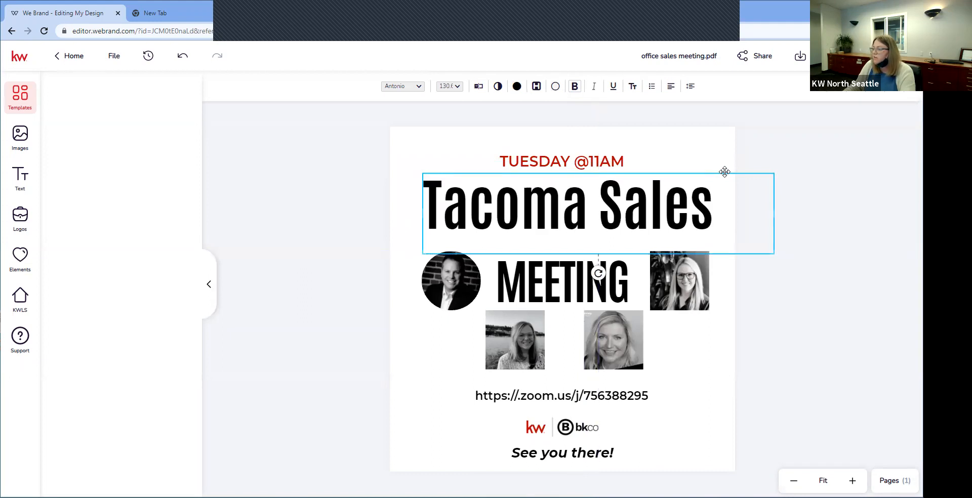
pyautogui.moveTo(772, 210); pyautogui.dragTo(717, 212)
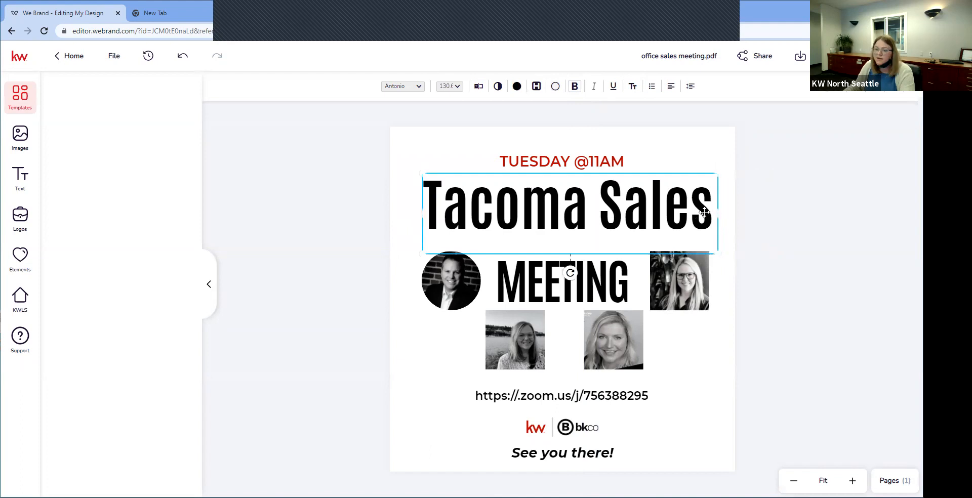
pyautogui.click(712, 214)
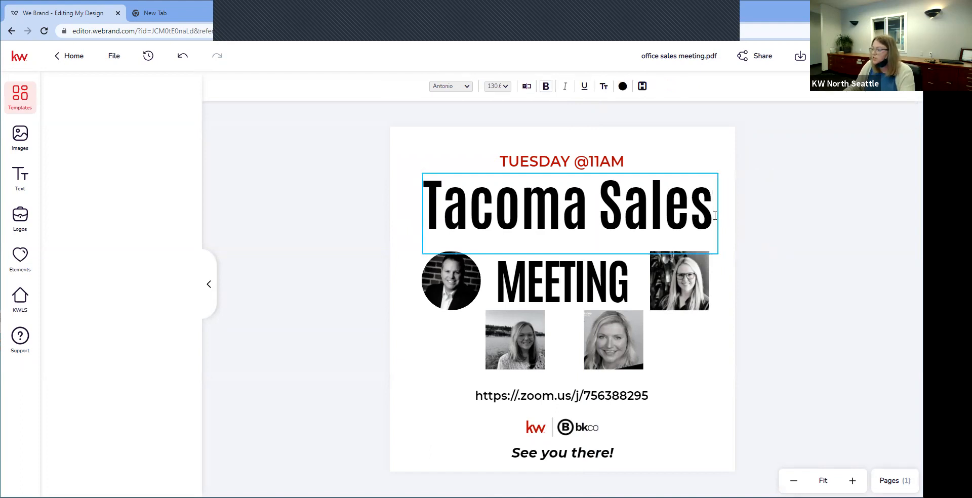
# Step: Colour the Tacoma Sales text green #00A651
pyautogui.moveTo(712, 213); pyautogui.dragTo(418, 214)
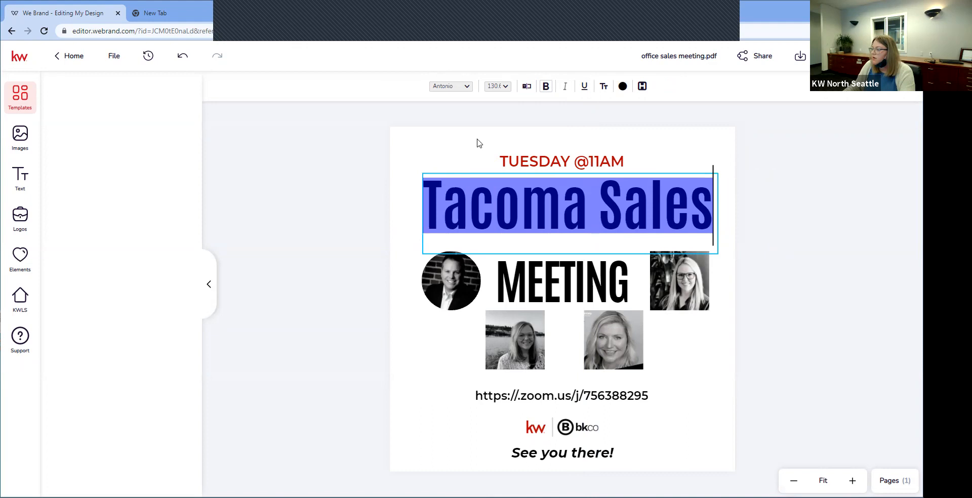
pyautogui.click(622, 87)
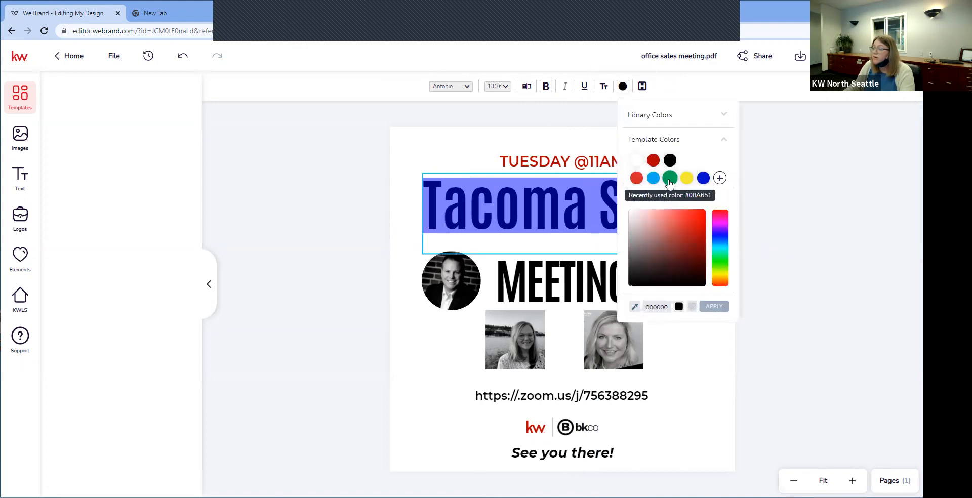
pyautogui.click(669, 177)
pyautogui.click(649, 212)
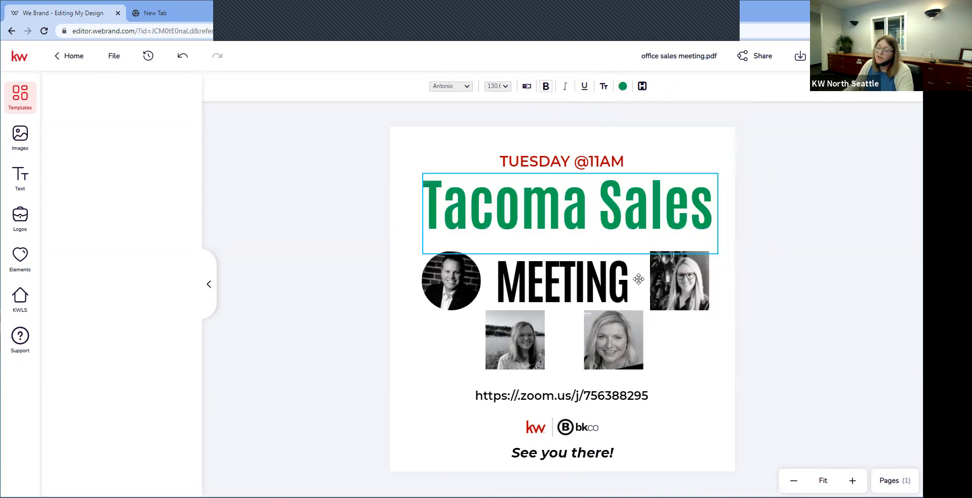
# Step: Apply the same green #00A651 to the word MEETING
pyautogui.doubleClick(569, 278)
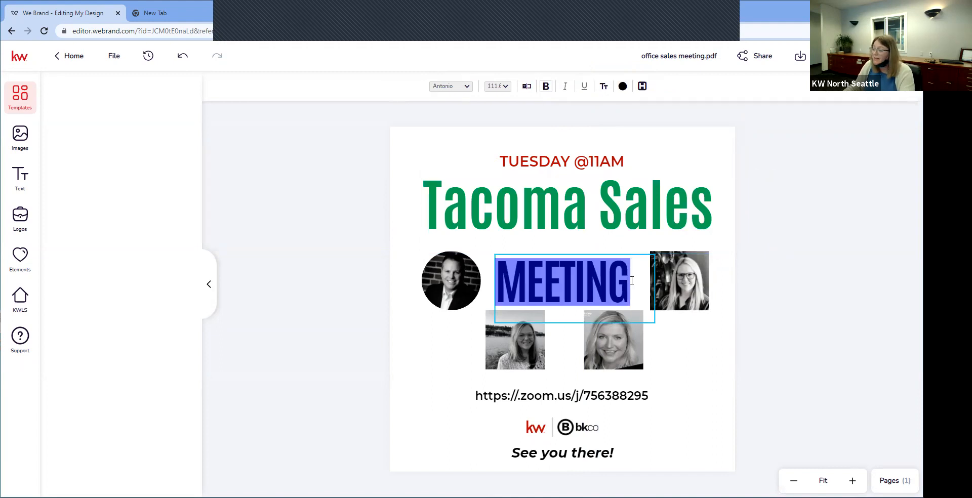
pyautogui.click(622, 86)
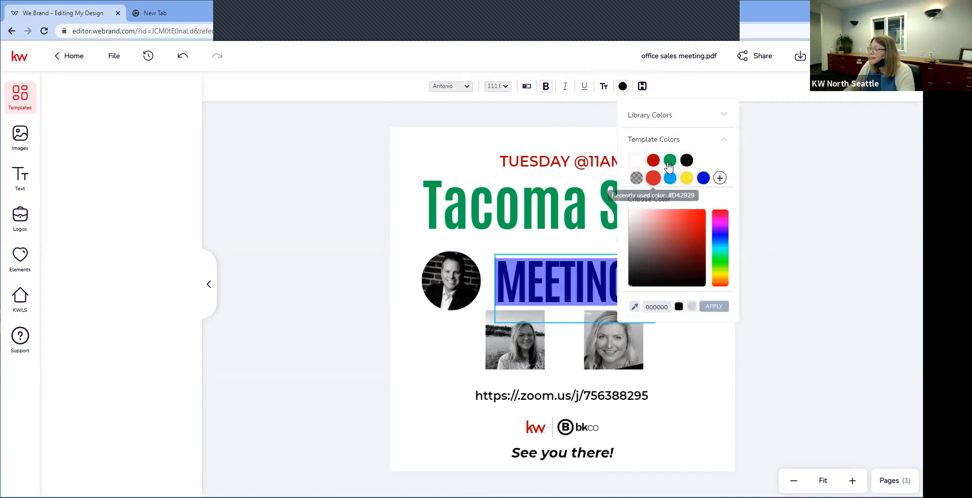
pyautogui.click(670, 177)
pyautogui.click(761, 346)
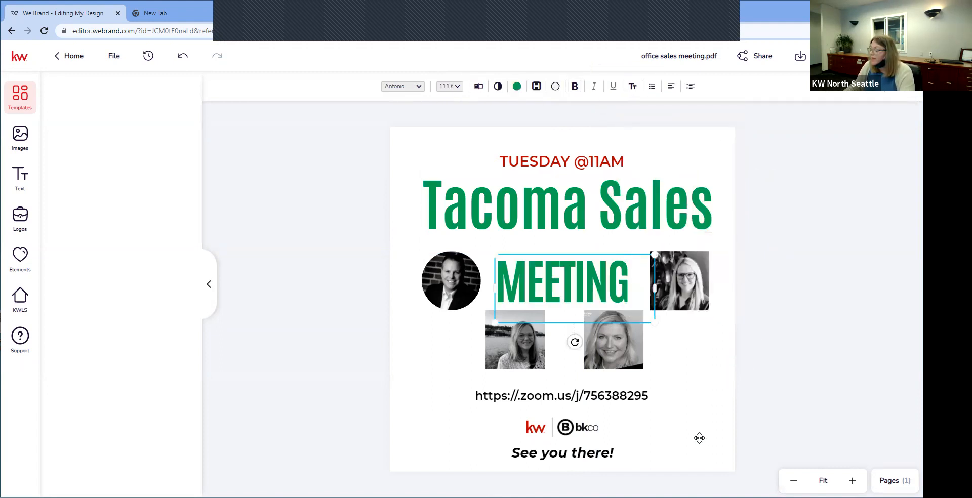
pyautogui.click(616, 452)
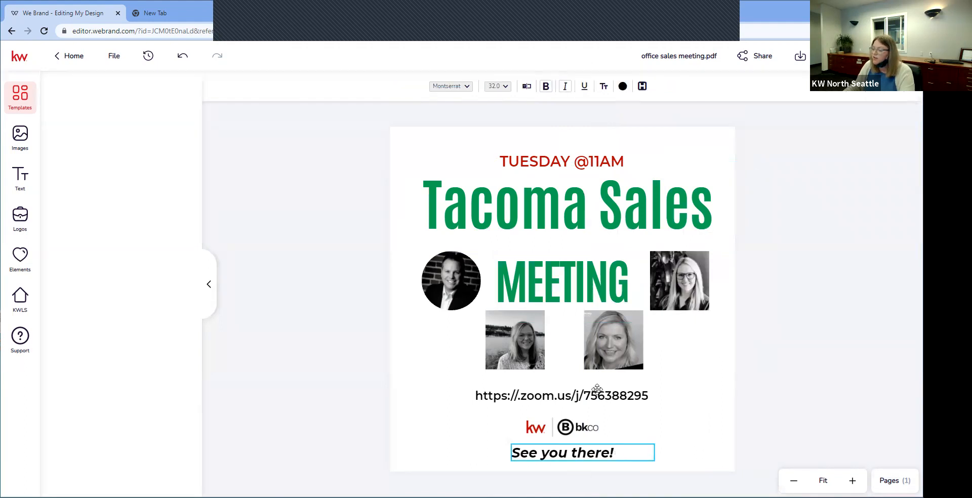
pyautogui.click(468, 299)
# Step: Add a circle from the basic shapes to the flyer design
pyautogui.click(483, 145)
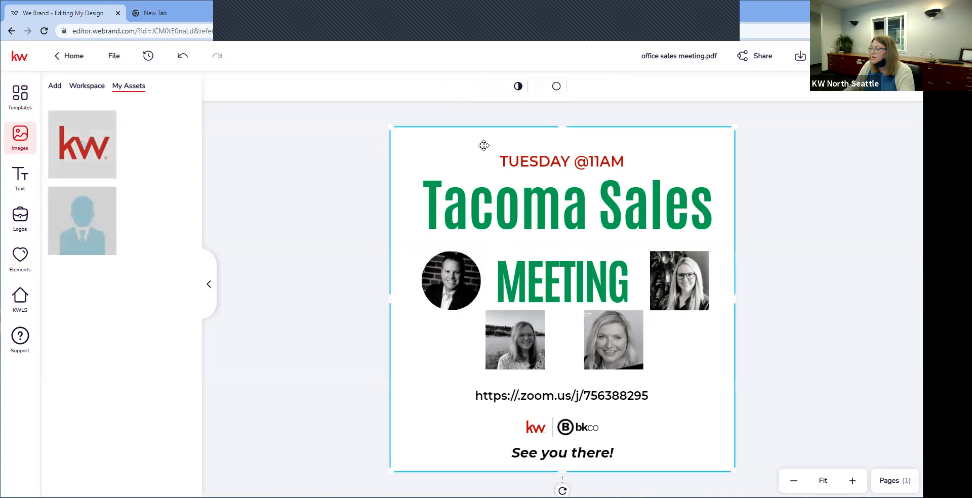
pyautogui.click(834, 229)
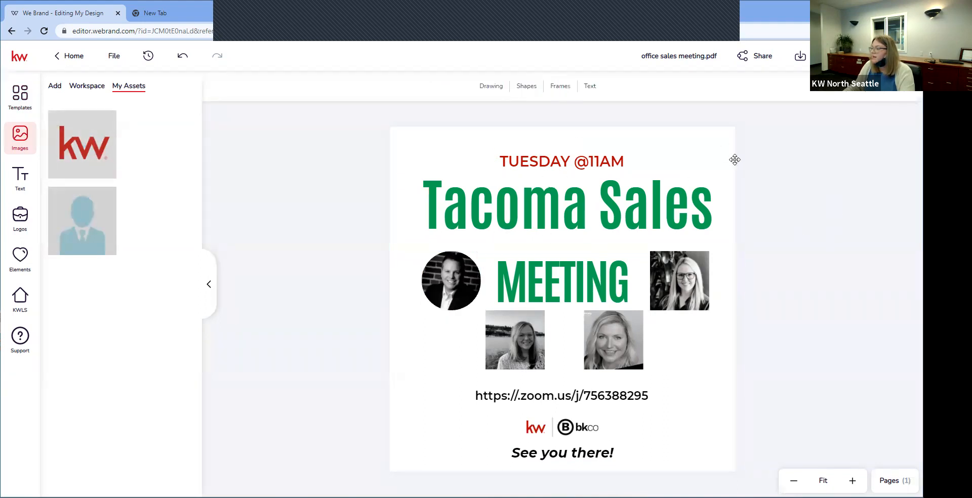
pyautogui.click(527, 88)
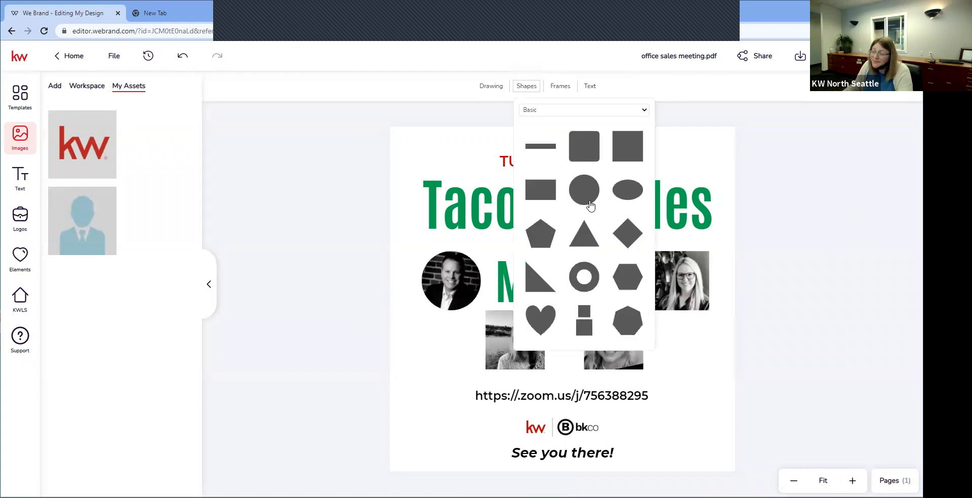
pyautogui.click(585, 191)
# Step: Nudge the lower-left headshot photo slightly, then delete the blue circle
pyautogui.moveTo(565, 283); pyautogui.dragTo(456, 353)
pyautogui.moveTo(519, 342)
pyautogui.mouseDown()
pyautogui.moveTo(483, 372)
pyautogui.moveTo(546, 358)
pyautogui.moveTo(522, 338)
pyautogui.mouseUp()
pyautogui.click(460, 364)
pyautogui.press('Delete')
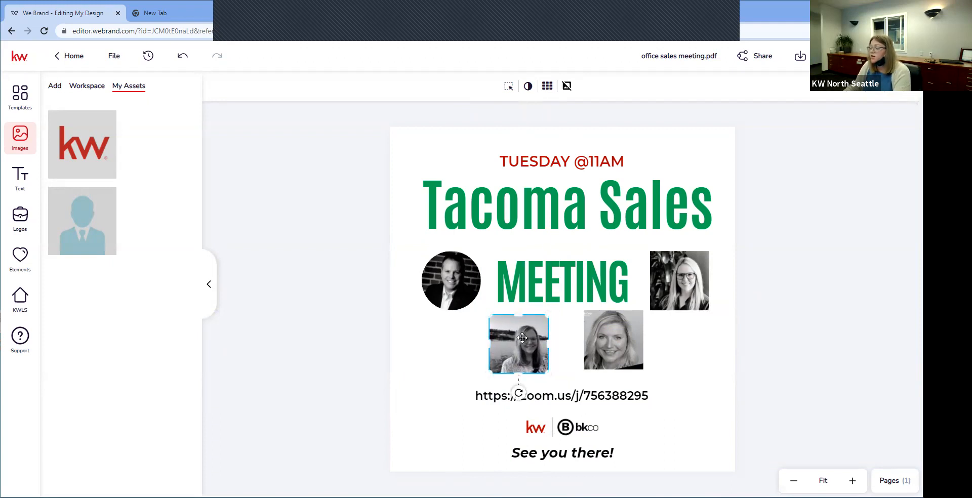
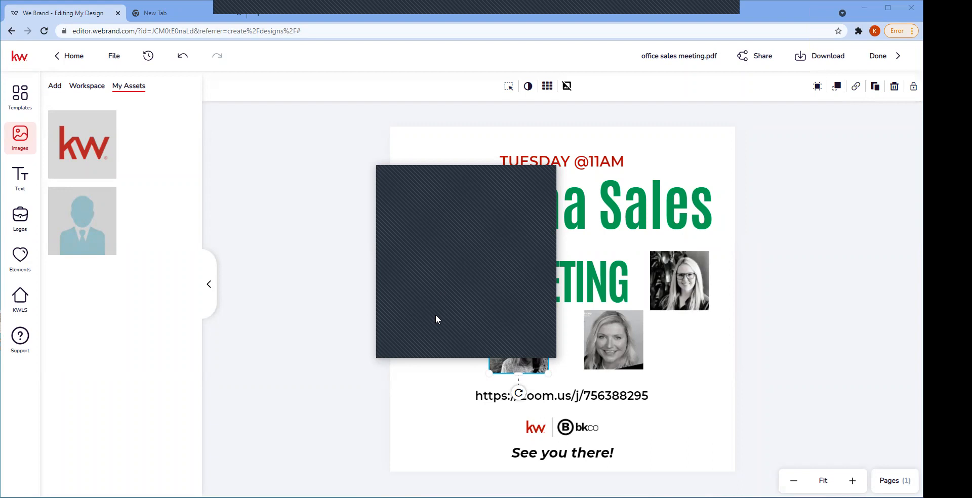
# Step: Save the Tacoma sales meeting flyer while exiting the editor and return to My Designs
pyautogui.click(79, 64)
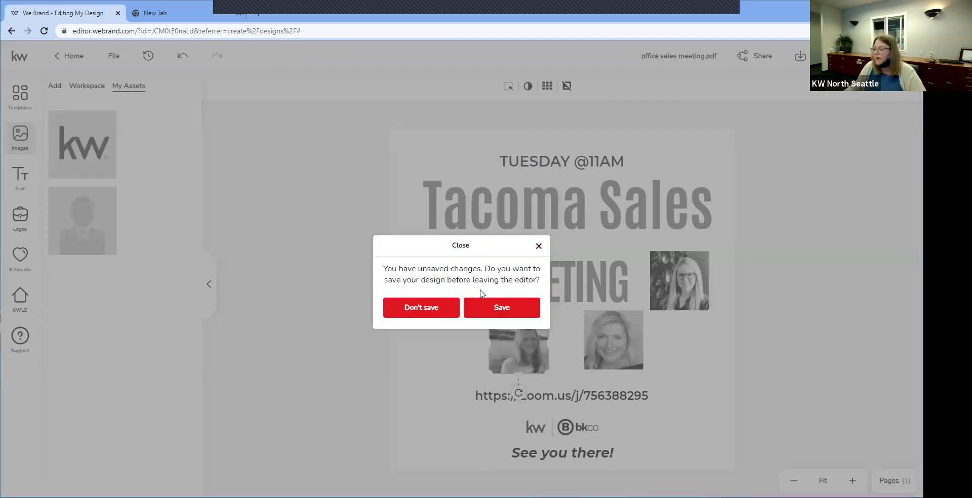
pyautogui.click(511, 317)
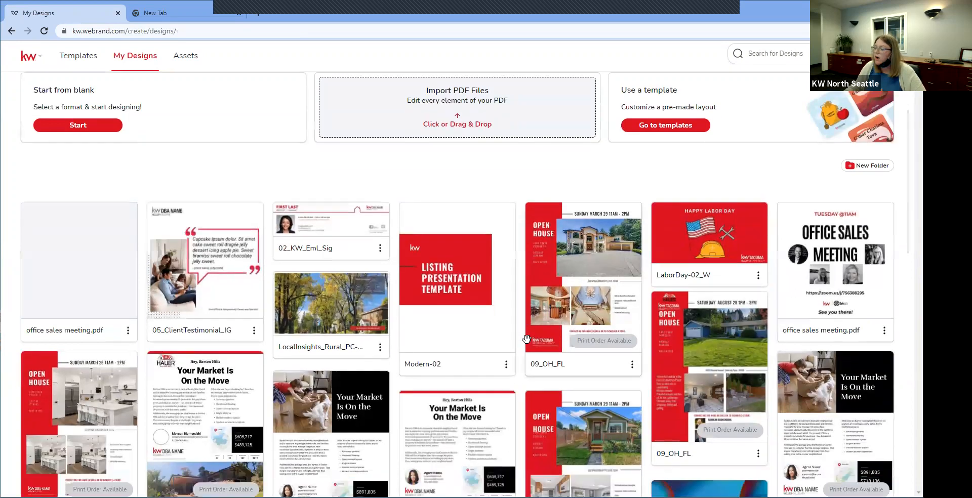
# Step: Look through the saved designs list, then go to the Templates library
pyautogui.scroll(-3, 526, 339)
pyautogui.scroll(2, 526, 339)
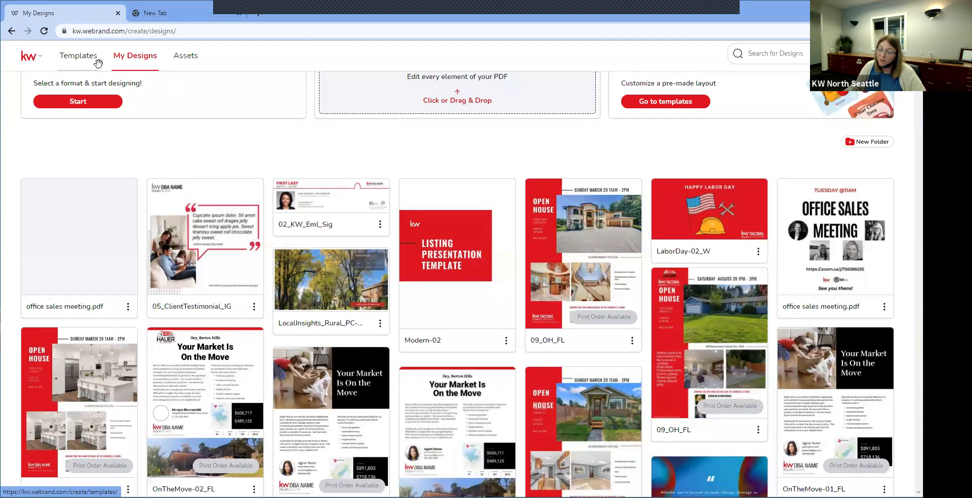
pyautogui.scroll(-2, 228, 209)
pyautogui.scroll(-3, 228, 208)
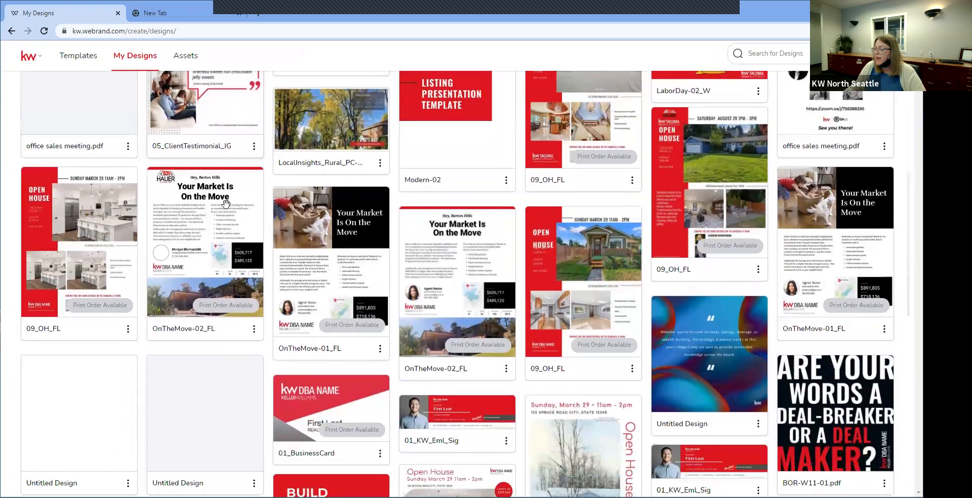
pyautogui.scroll(-1, 226, 204)
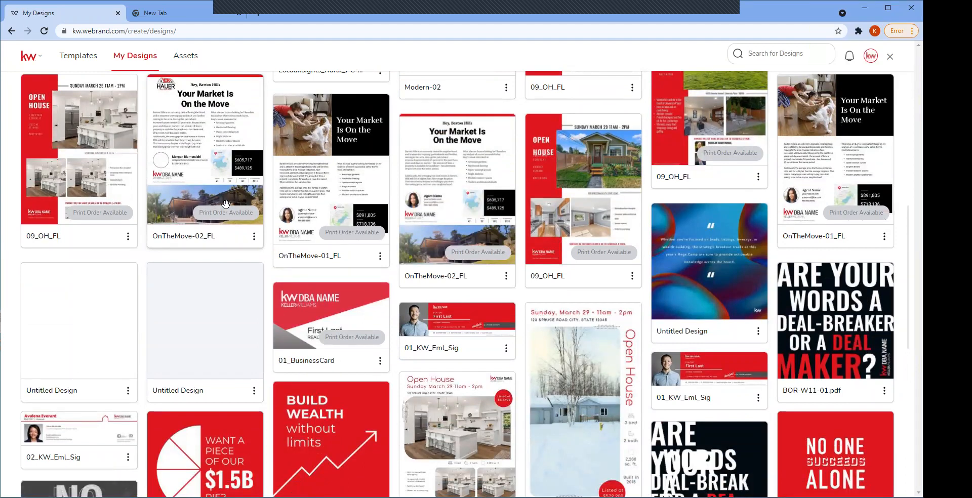
pyautogui.scroll(-5, 226, 204)
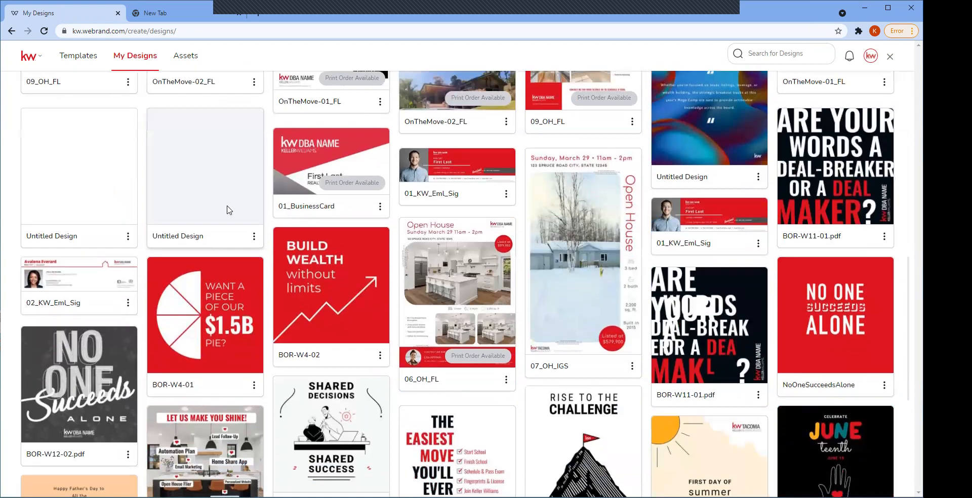
pyautogui.scroll(-4, 226, 204)
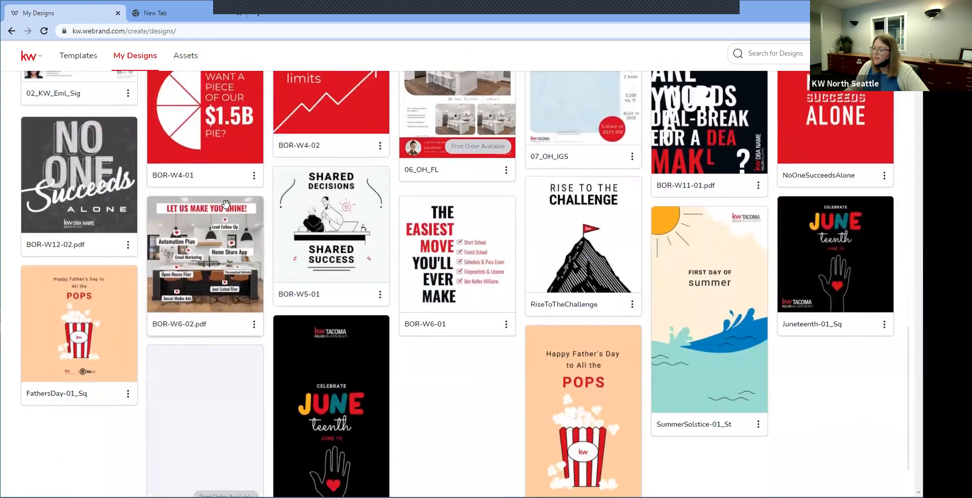
pyautogui.scroll(10, 226, 204)
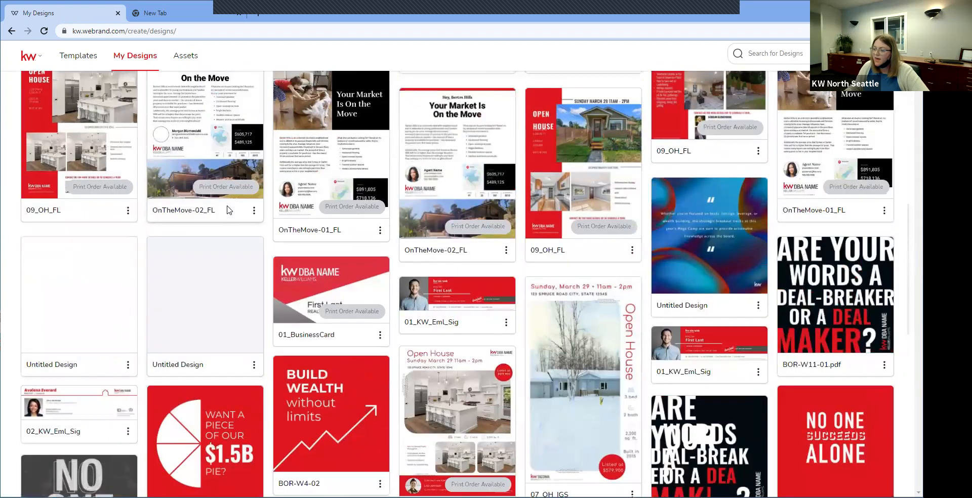
pyautogui.scroll(3, 226, 204)
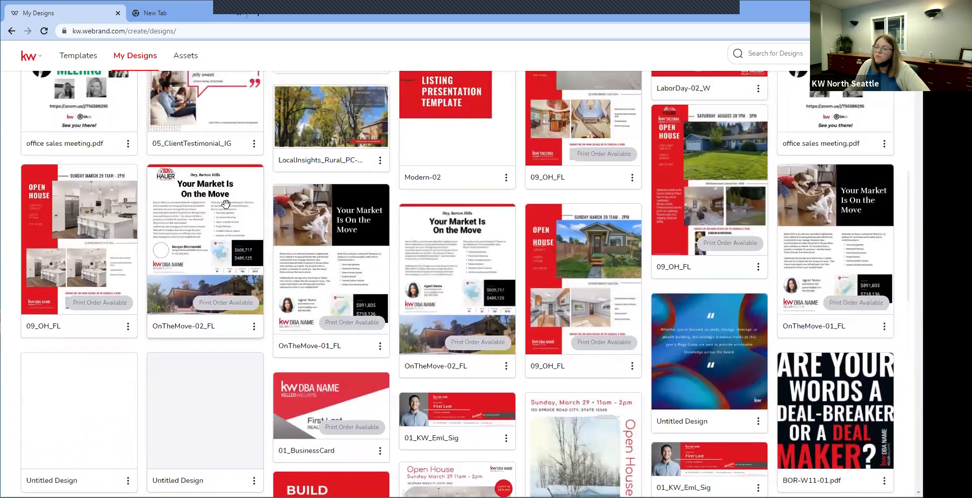
pyautogui.scroll(3, 226, 204)
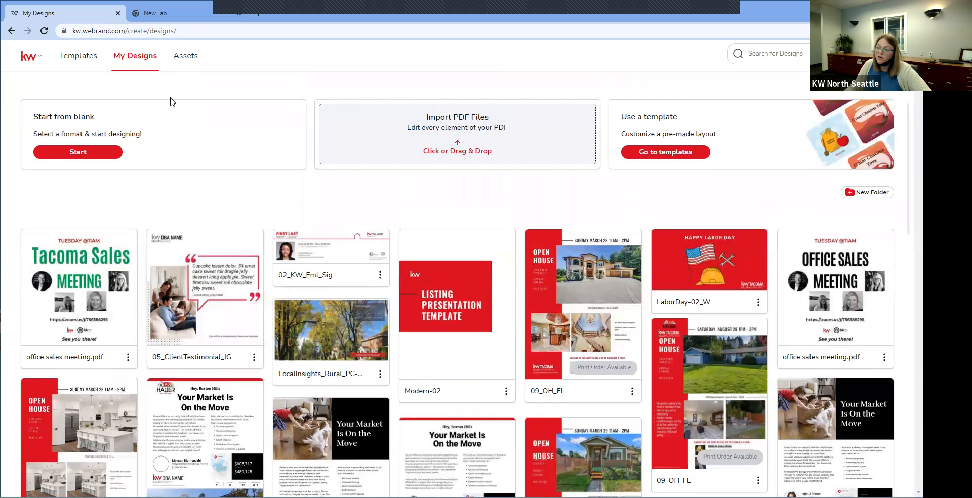
pyautogui.click(86, 59)
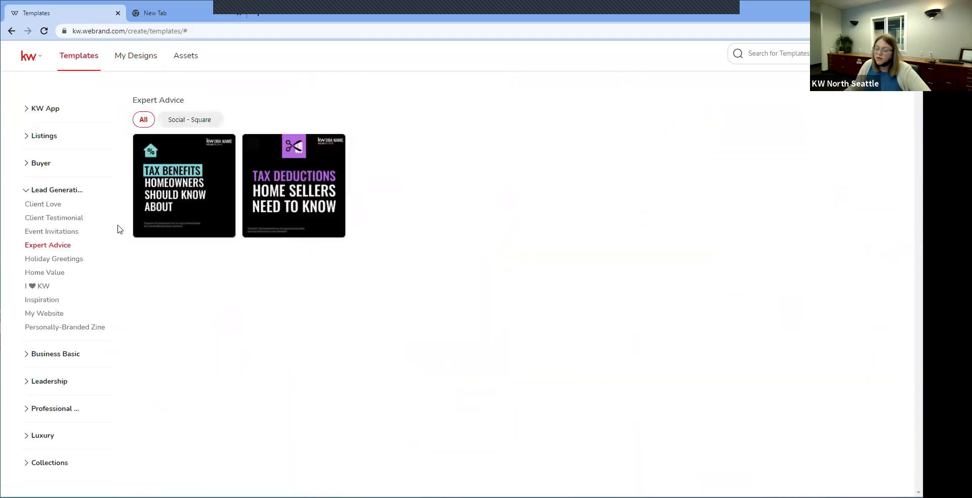
# Step: Under Buyer and Listings, choose Neighborhood Snaps and start a design from OnTheMove-01_IGS
pyautogui.click(34, 165)
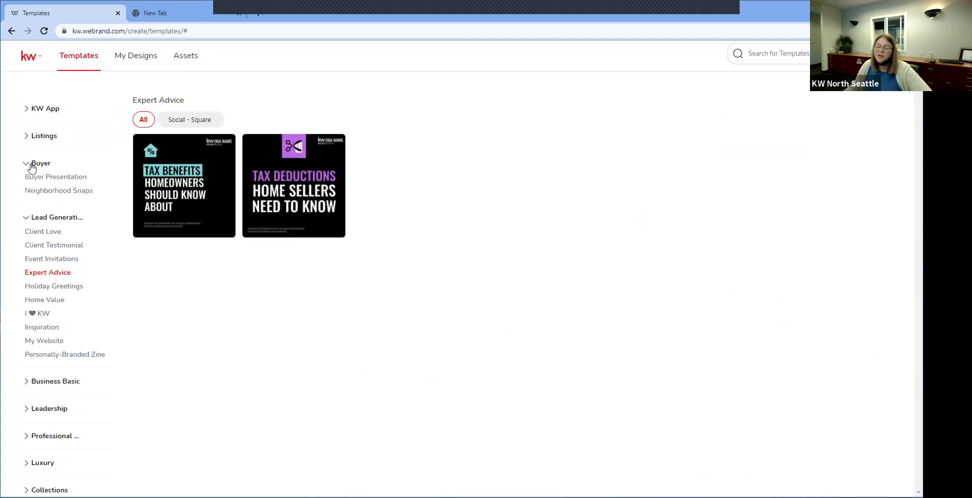
pyautogui.click(27, 140)
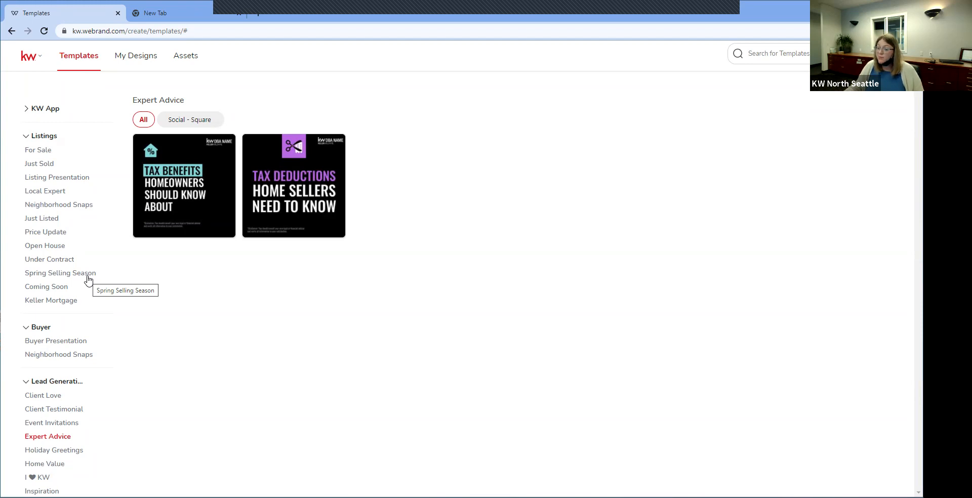
pyautogui.click(75, 209)
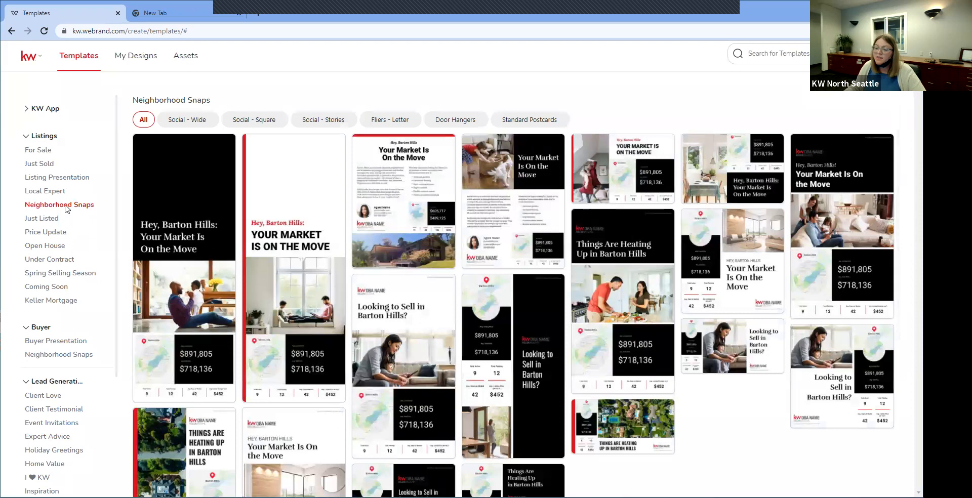
pyautogui.scroll(-1, 331, 323)
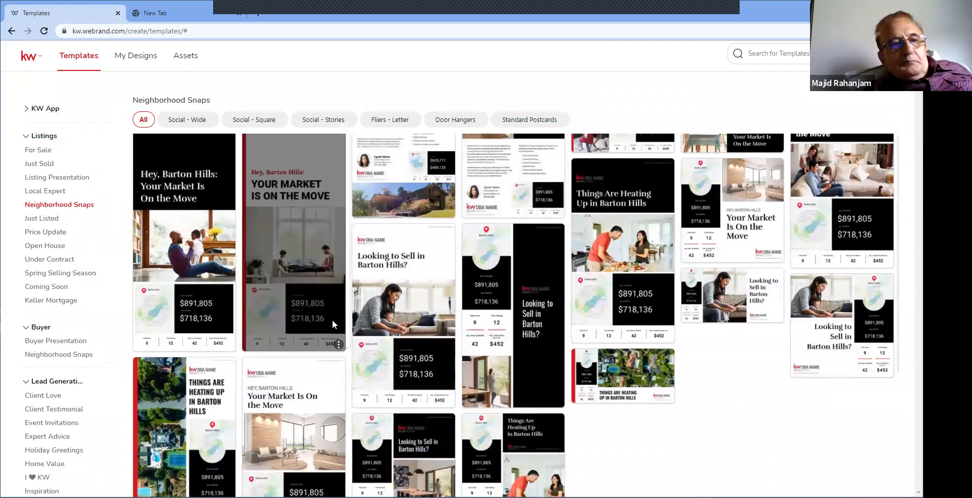
pyautogui.scroll(-1, 333, 324)
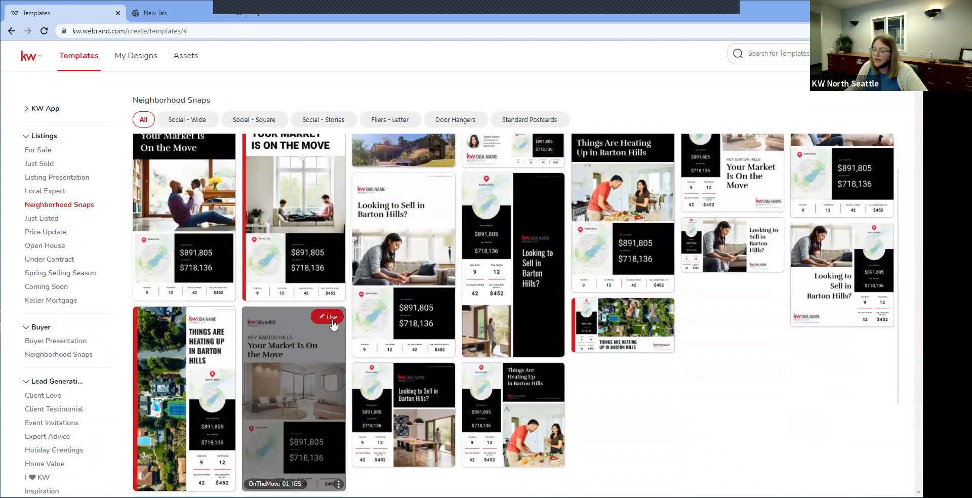
pyautogui.click(330, 317)
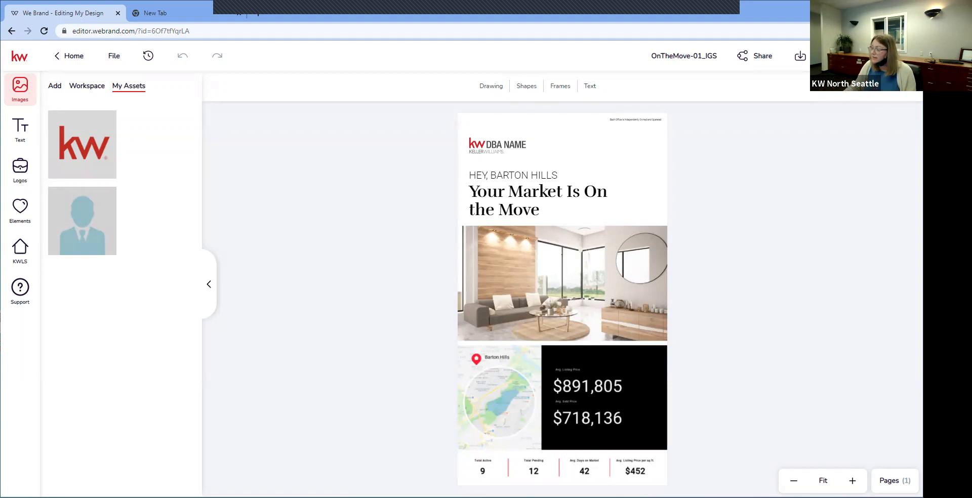
# Step: Inspect the template's map and price statistics block and its living-room photo
pyautogui.click(638, 398)
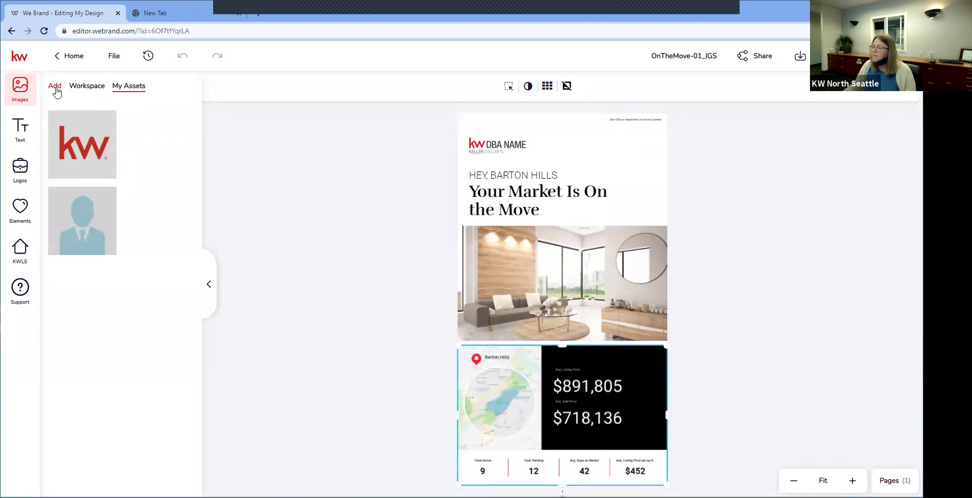
pyautogui.click(523, 247)
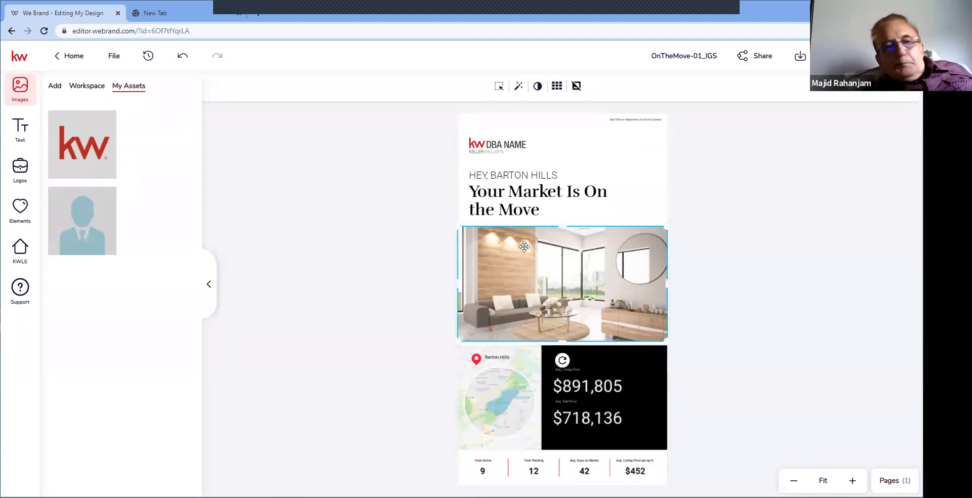
# Step: Change the greeting line from HEY, BARTON HILLS to HEY, NORTH TACOMA
pyautogui.doubleClick(530, 177)
pyautogui.moveTo(530, 175); pyautogui.dragTo(561, 174)
pyautogui.press('BackSpace')
pyautogui.press('BackSpace')
pyautogui.press('BackSpace')
pyautogui.press('BackSpace')
pyautogui.press('BackSpace')
pyautogui.press('BackSpace')
pyautogui.press('BackSpace')
pyautogui.press('BackSpace')
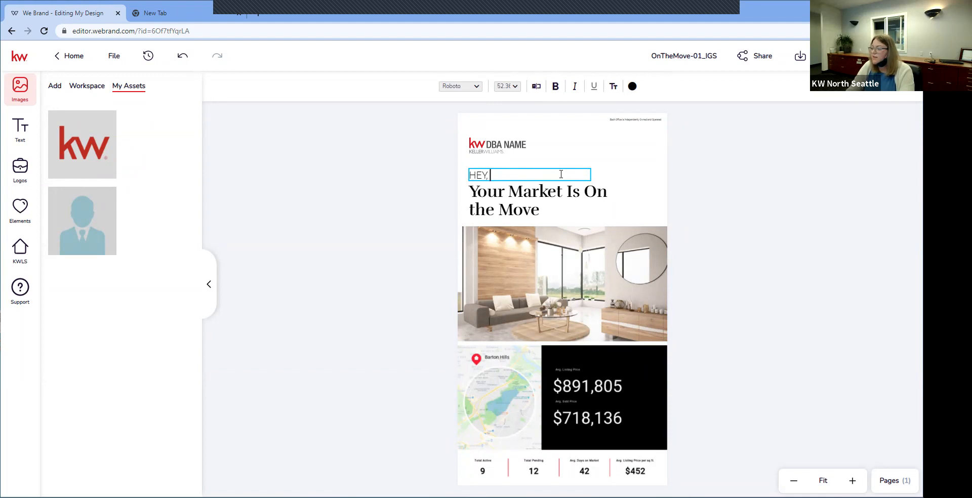
pyautogui.write('No')
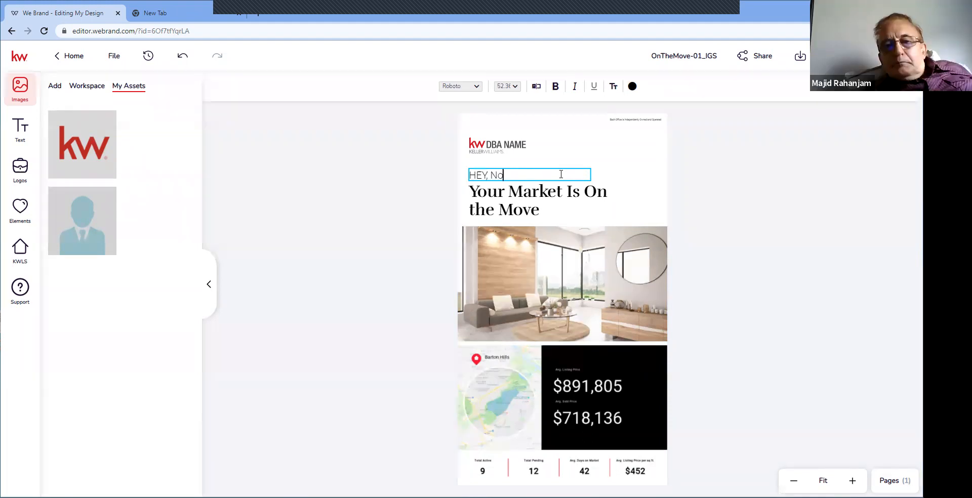
pyautogui.write('rth Tac')
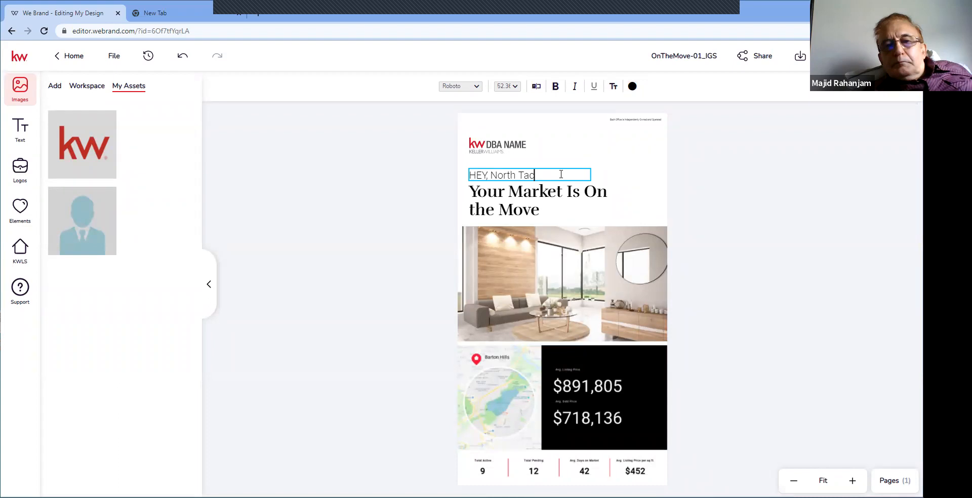
pyautogui.write('oma')
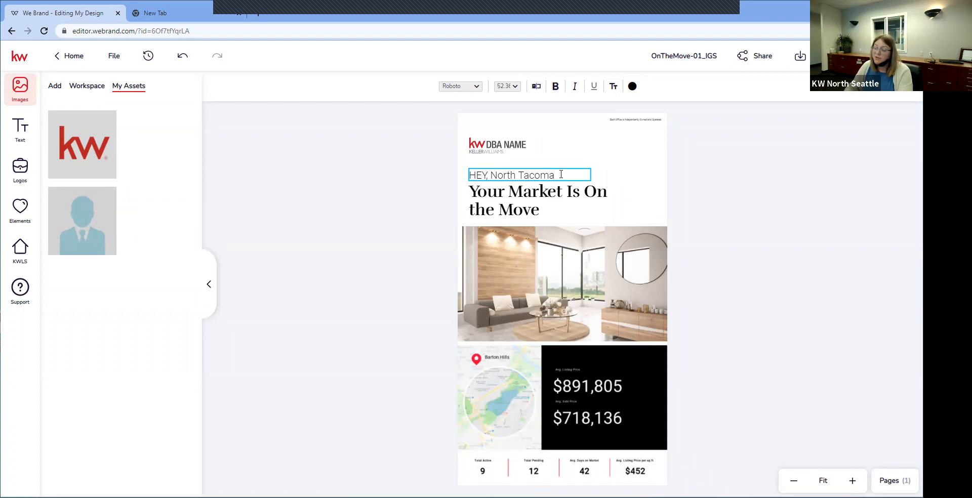
pyautogui.press('BackSpace')
pyautogui.press('BackSpace')
pyautogui.press('BackSpace')
pyautogui.press('BackSpace')
pyautogui.press('BackSpace')
pyautogui.press('BackSpace')
pyautogui.press('BackSpace')
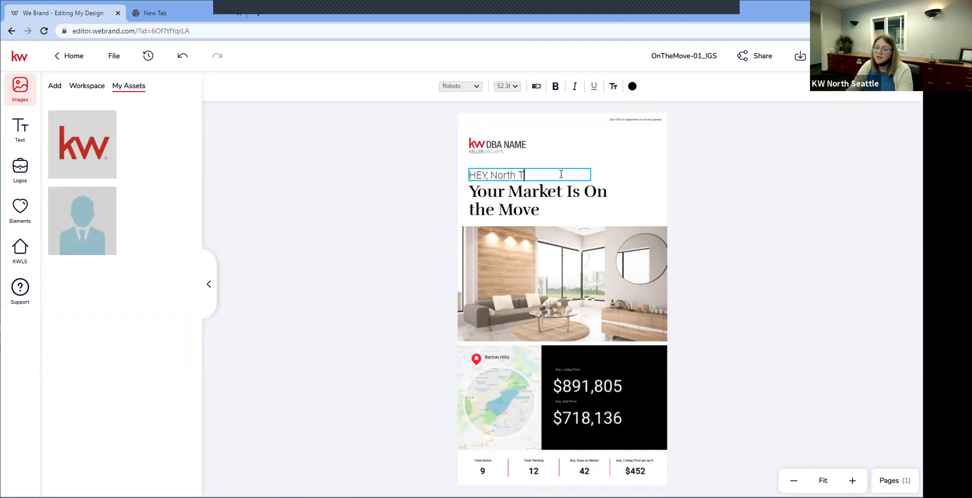
pyautogui.press('BackSpace')
pyautogui.press('BackSpace')
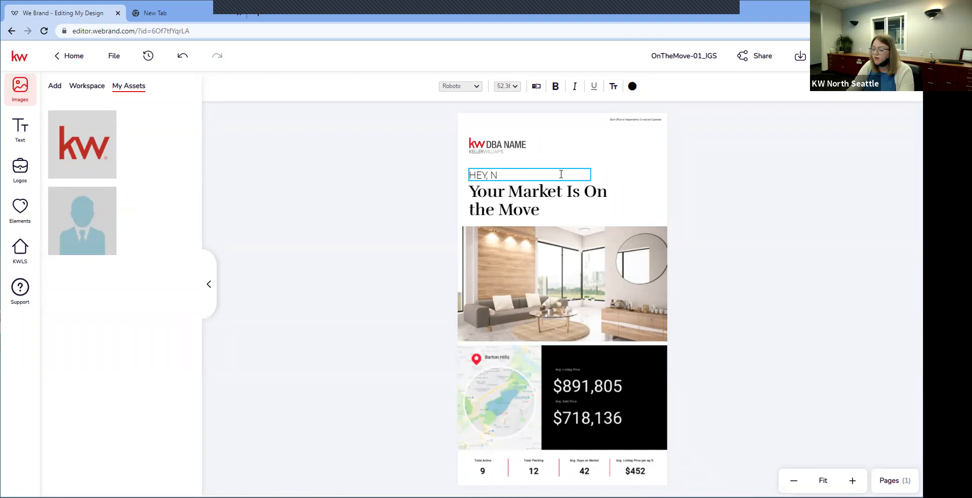
pyautogui.write('ORTH TACOMA')
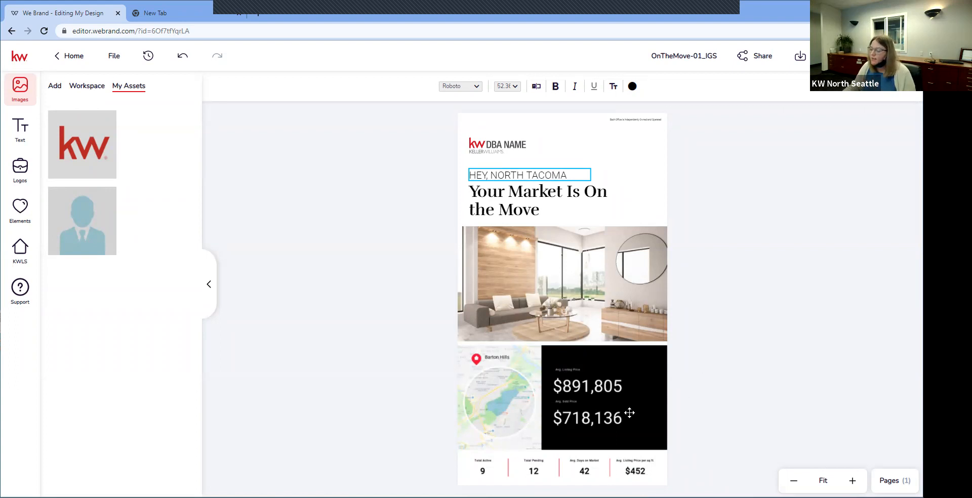
pyautogui.click(533, 393)
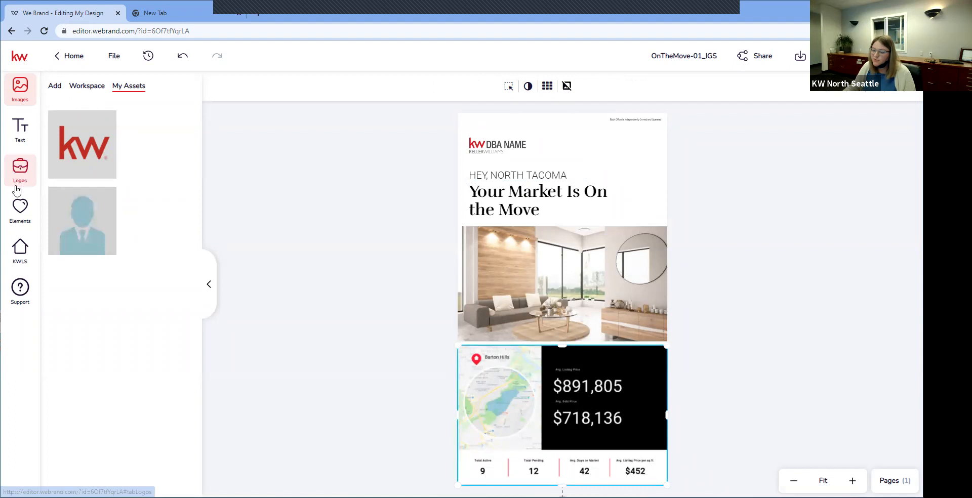
# Step: Browse the KWLS, Logos and Elements panels, then bring up the Text panel
pyautogui.click(20, 249)
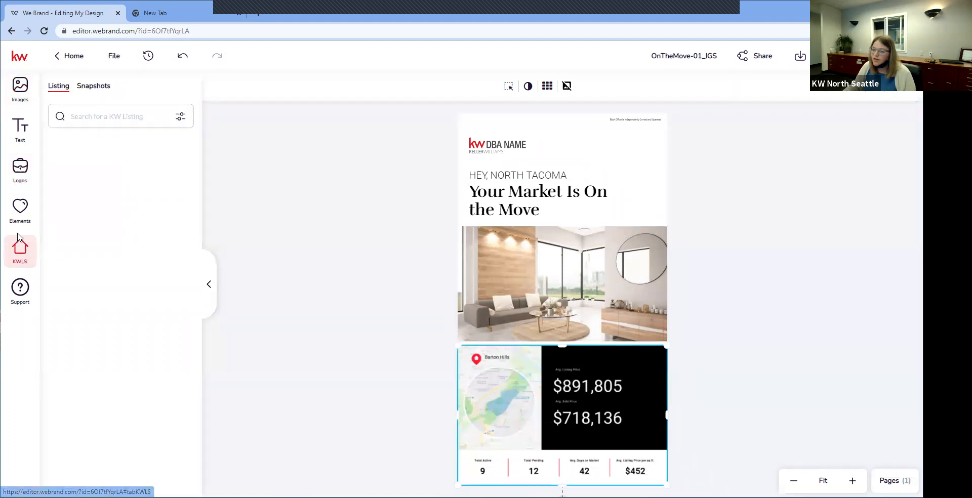
pyautogui.click(20, 208)
pyautogui.click(21, 172)
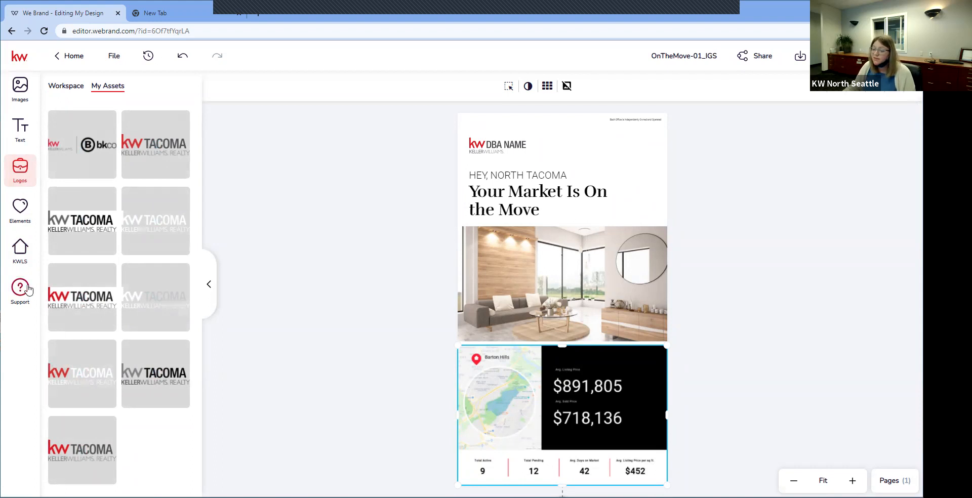
pyautogui.click(10, 217)
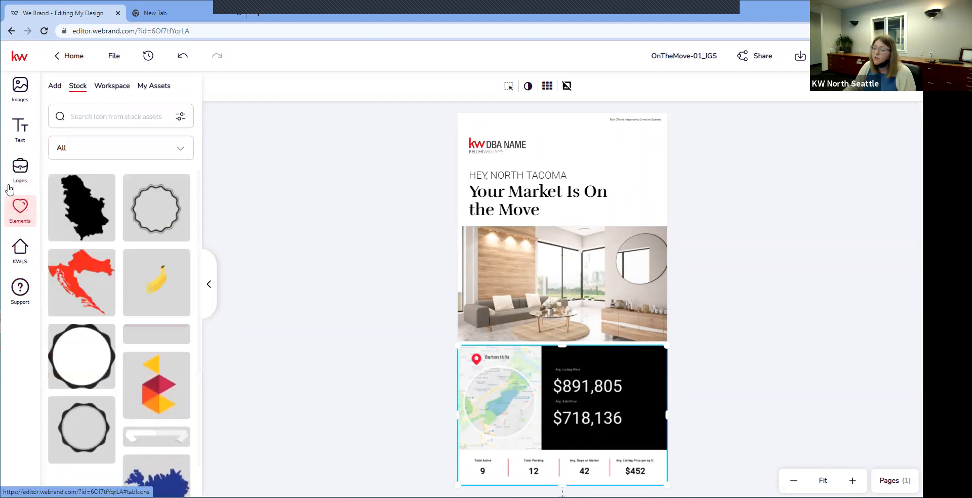
pyautogui.click(19, 136)
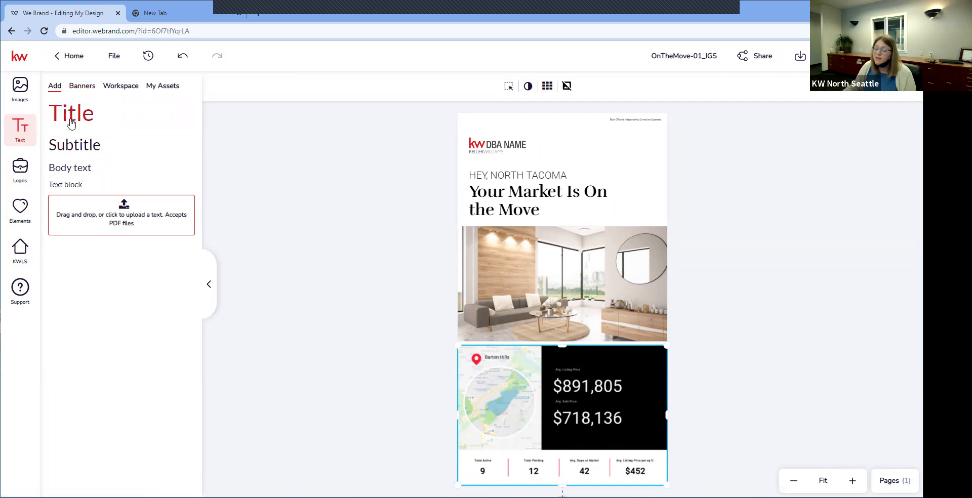
# Step: Add the saved 'Why Choose Me As Your Agent?' text asset near the headline and widen it
pyautogui.click(165, 86)
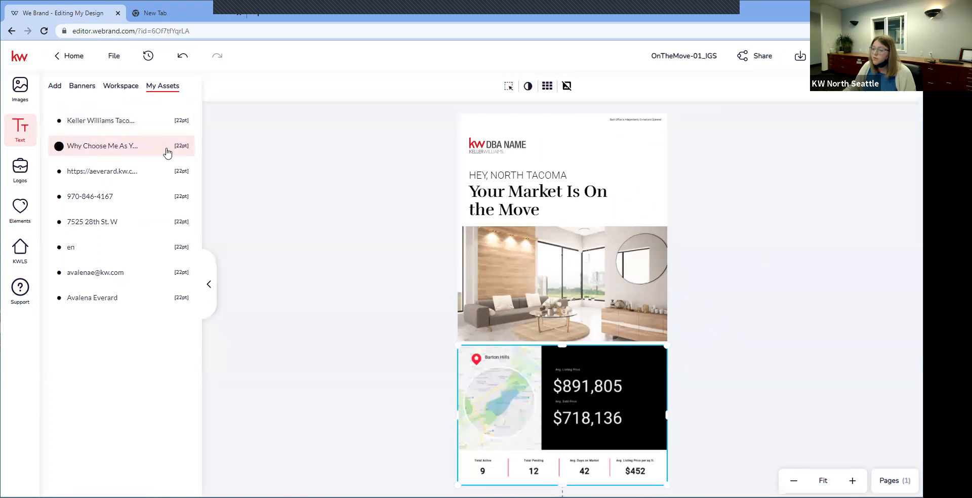
pyautogui.click(68, 148)
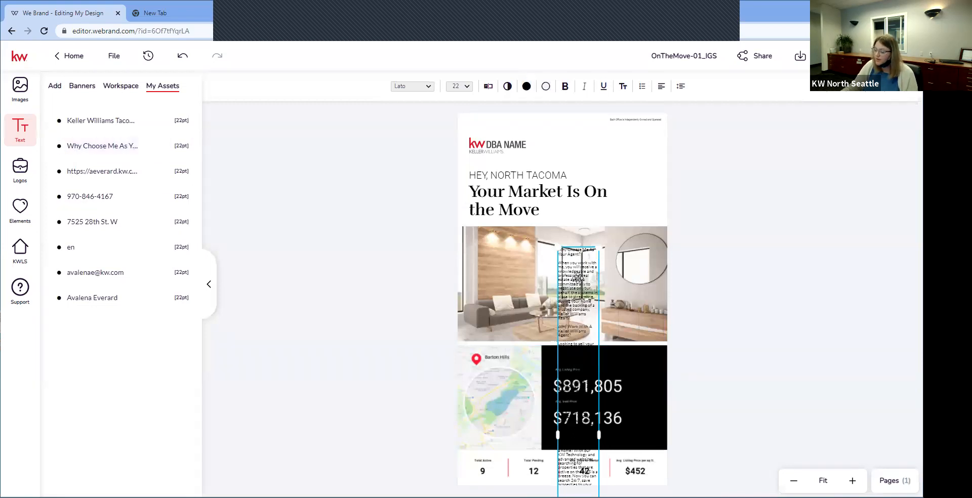
pyautogui.moveTo(577, 277); pyautogui.dragTo(500, 232)
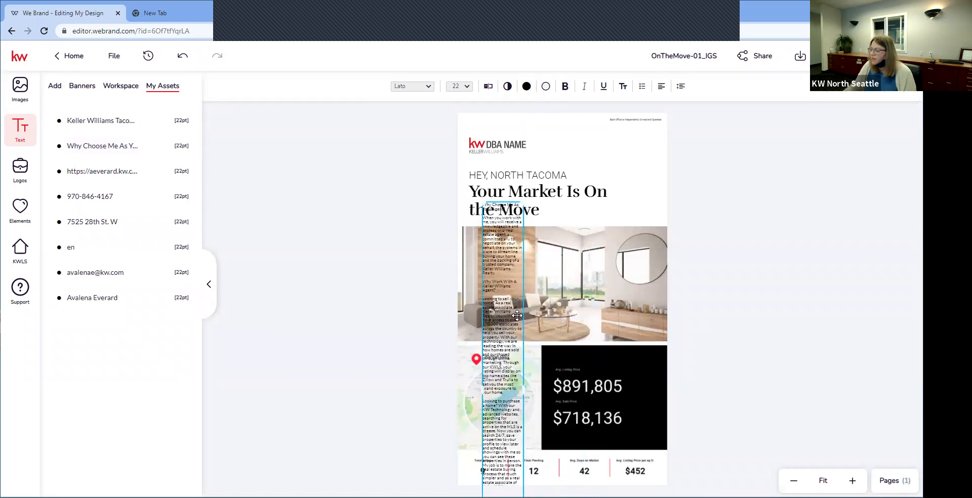
pyautogui.click(518, 314)
pyautogui.click(493, 338)
pyautogui.moveTo(523, 391); pyautogui.dragTo(660, 386)
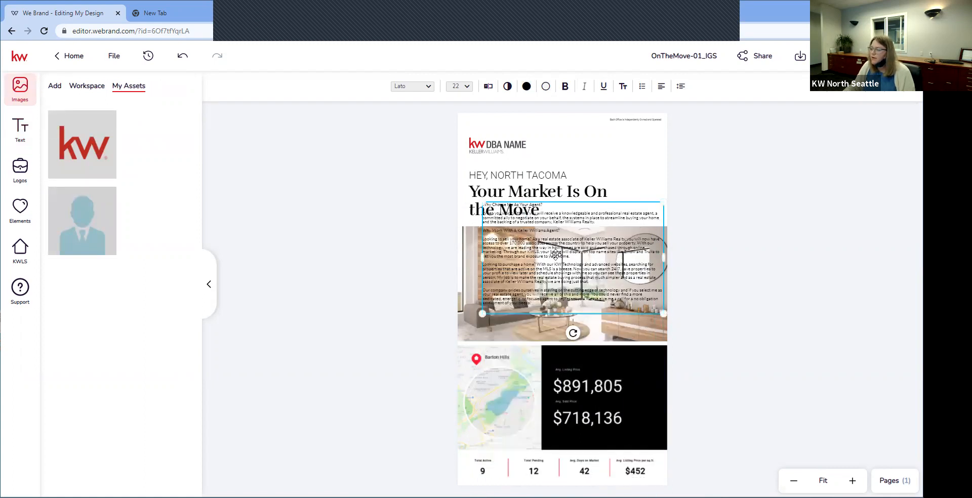
# Step: Delete the living-room photo and its placeholder, then center the Why Choose Me text block
pyautogui.click(467, 301)
pyautogui.press('Delete')
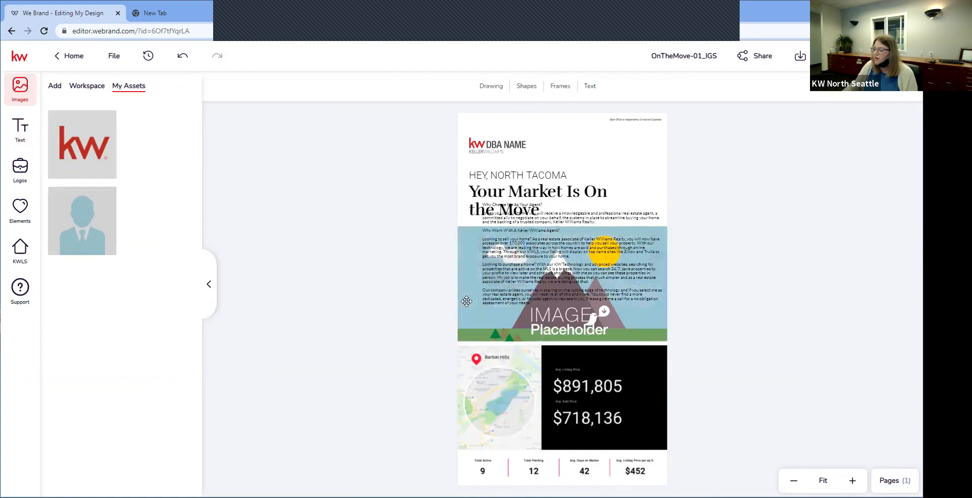
pyautogui.click(481, 331)
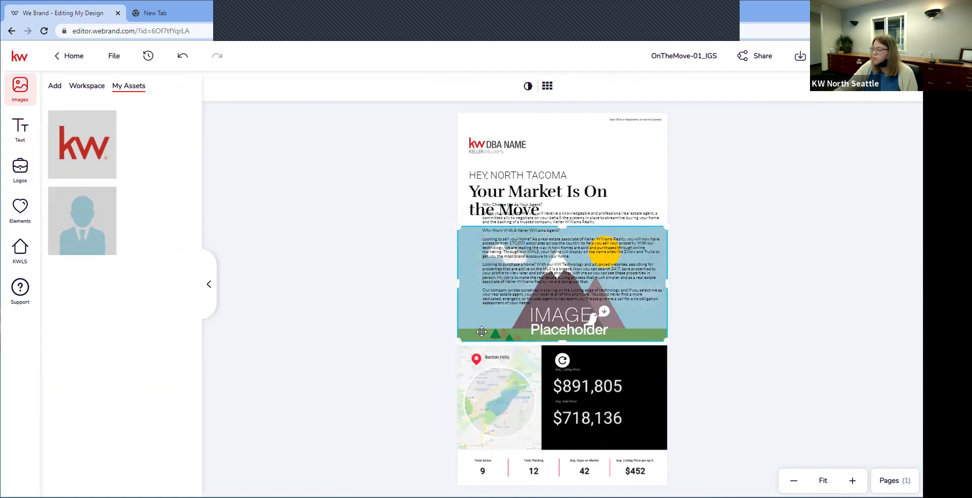
pyautogui.press('Delete')
pyautogui.moveTo(516, 285); pyautogui.dragTo(502, 304)
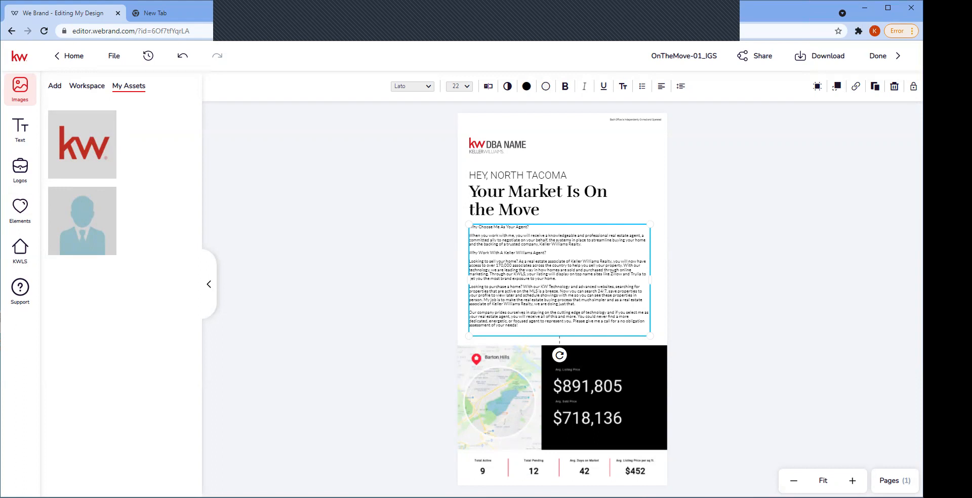
# Step: Replace the Barton Hills snapshot with Tacoma Narrows ($399,888 listing, $307,190 sold) from a North Tacoma search
pyautogui.click(529, 417)
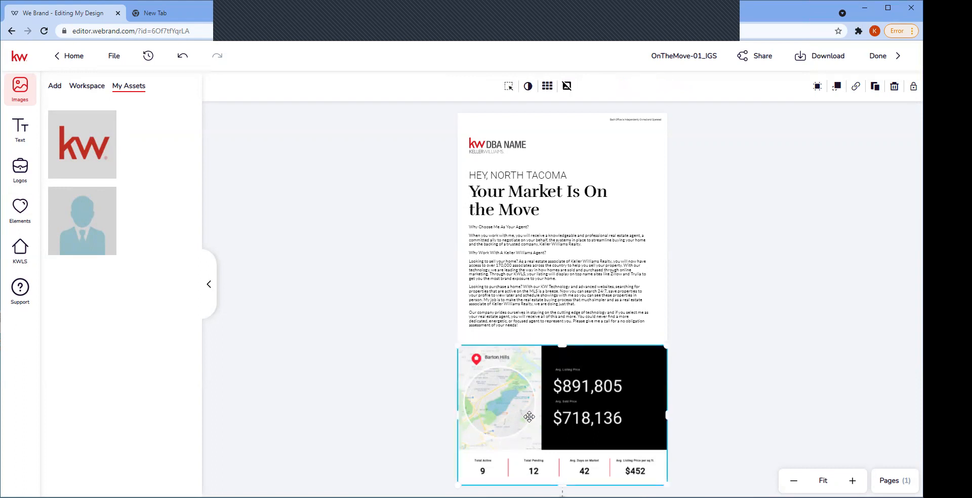
pyautogui.click(27, 253)
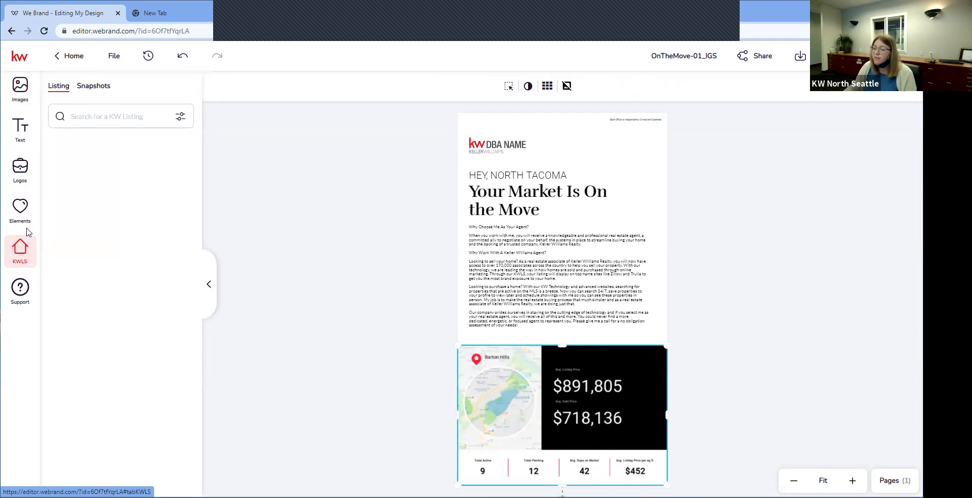
pyautogui.click(128, 120)
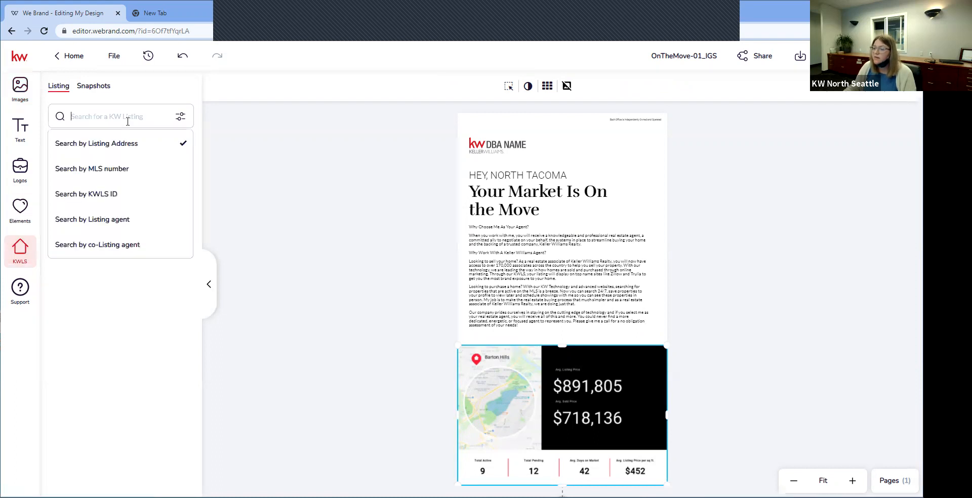
pyautogui.click(101, 87)
pyautogui.click(119, 117)
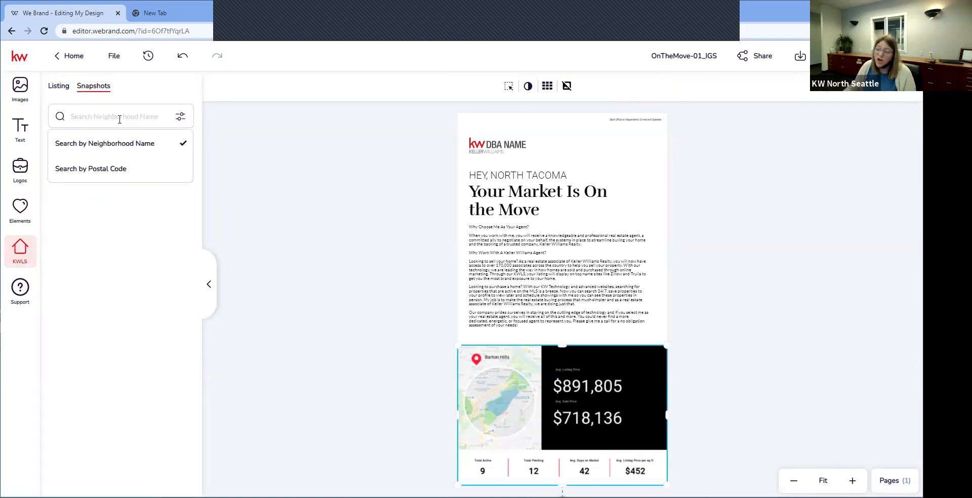
pyautogui.write('North Tacoma')
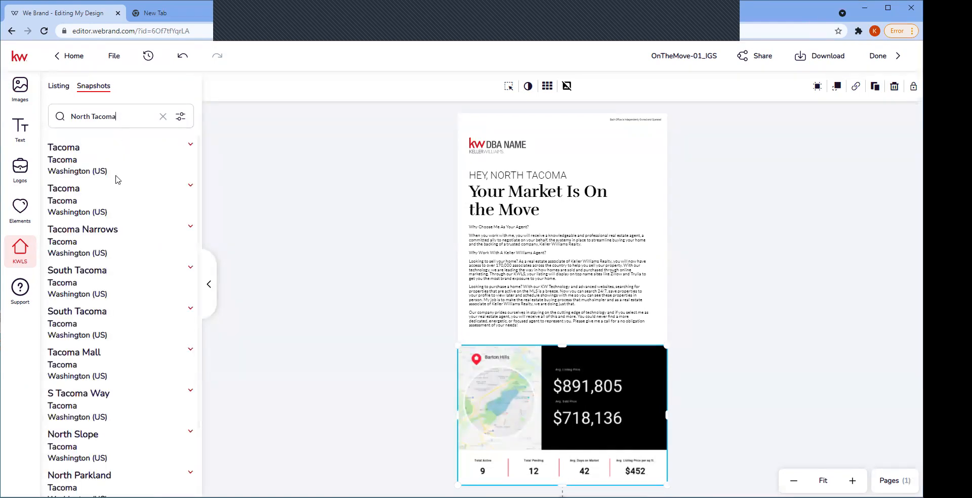
pyautogui.click(98, 235)
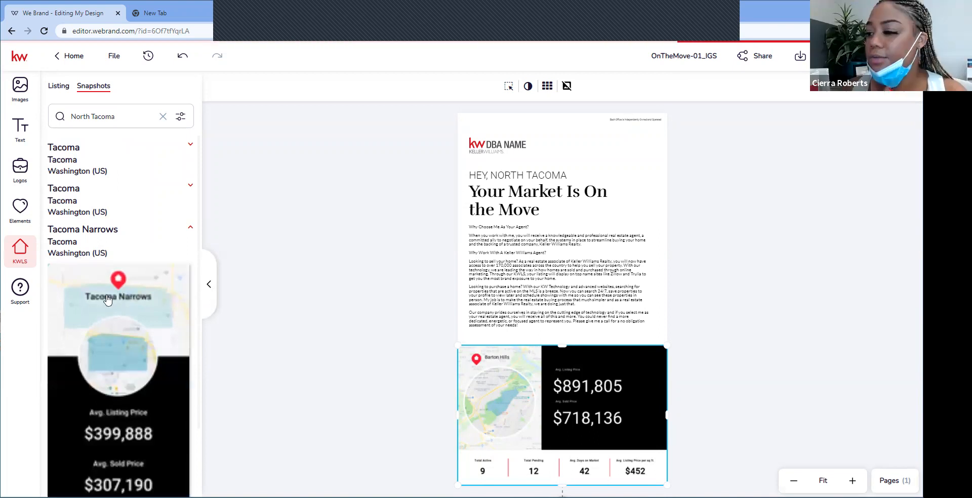
pyautogui.scroll(-2, 130, 334)
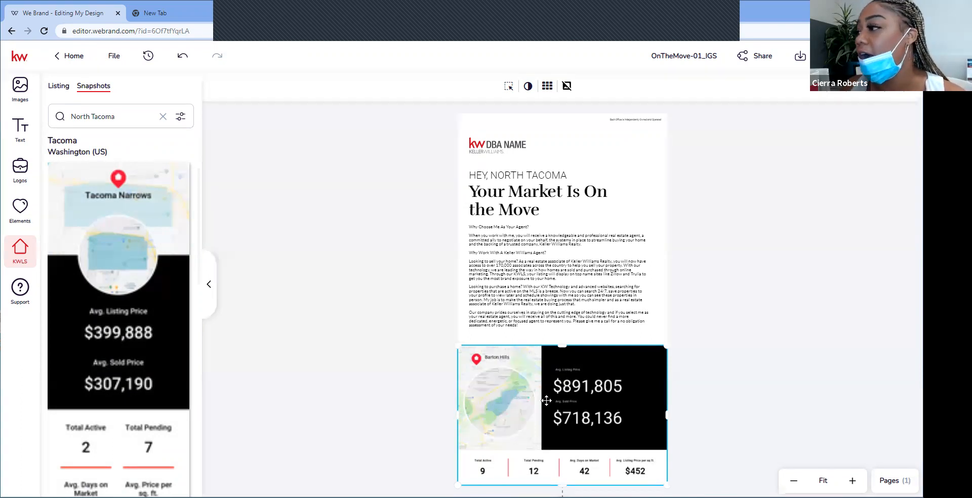
pyautogui.click(72, 172)
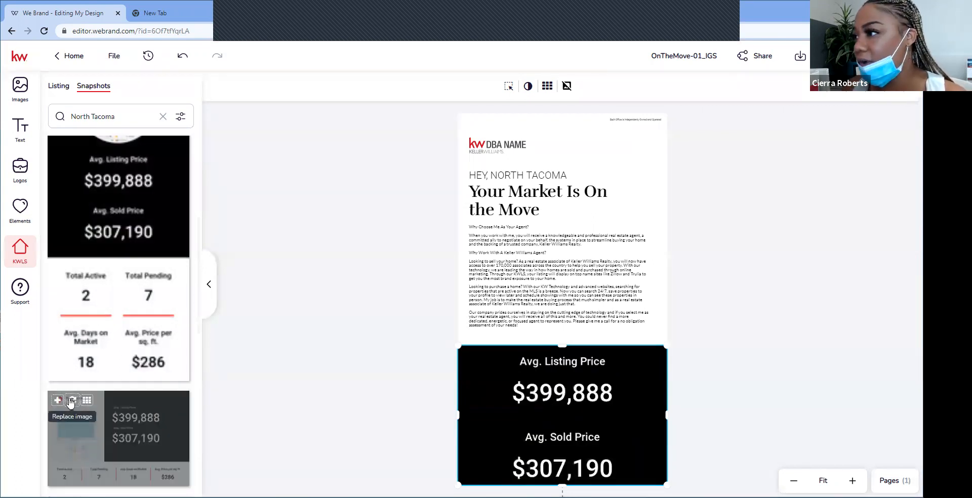
# Step: Fit the full Tacoma Narrows snapshot (2 active, 7 pending, 18 days, $286/sq ft) into the panel
pyautogui.click(72, 401)
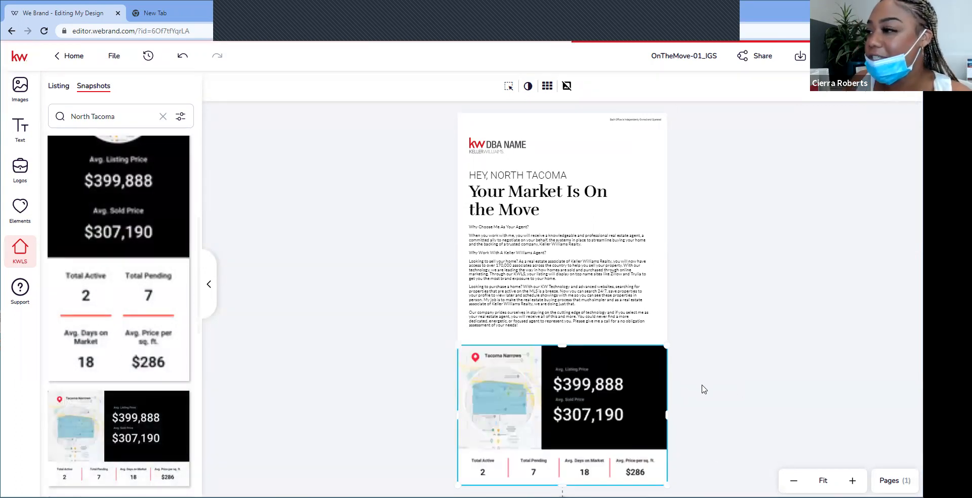
pyautogui.click(806, 394)
pyautogui.click(591, 456)
pyautogui.click(787, 418)
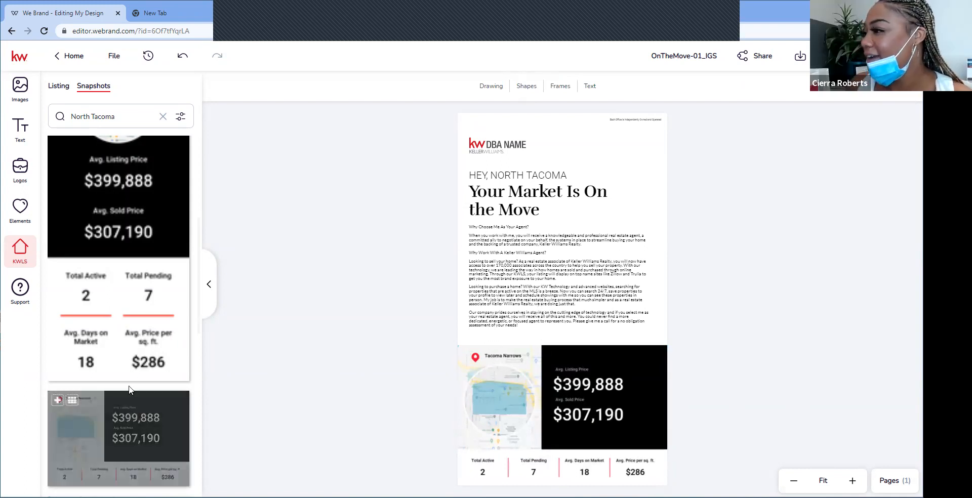
pyautogui.scroll(-4, 134, 376)
pyautogui.scroll(-4, 134, 376)
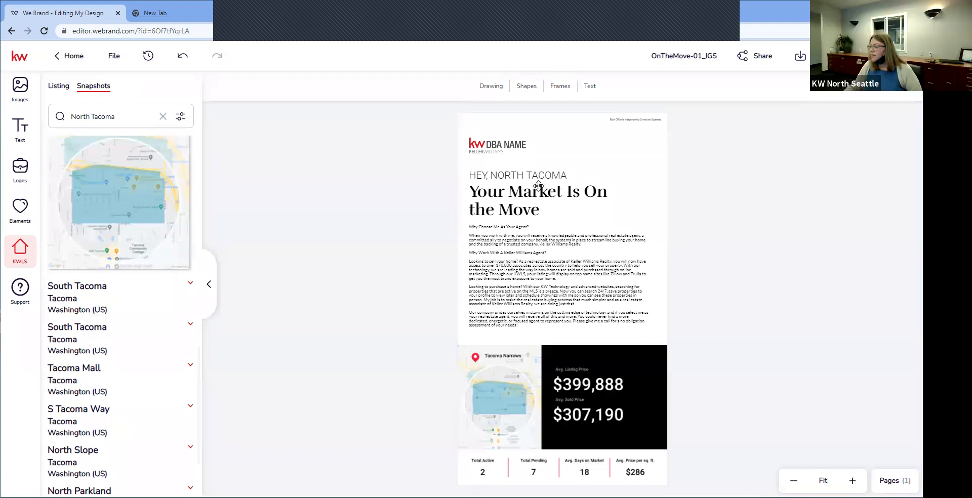
pyautogui.click(486, 146)
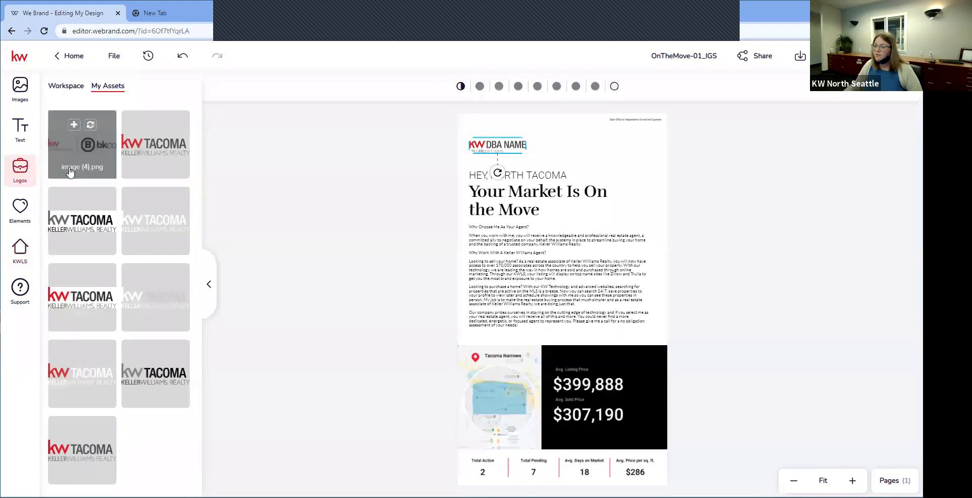
pyautogui.click(162, 127)
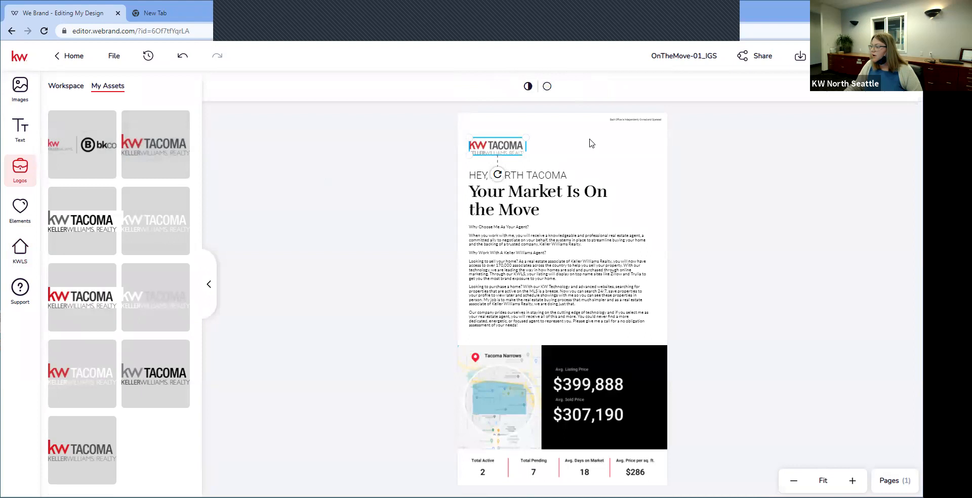
pyautogui.click(618, 127)
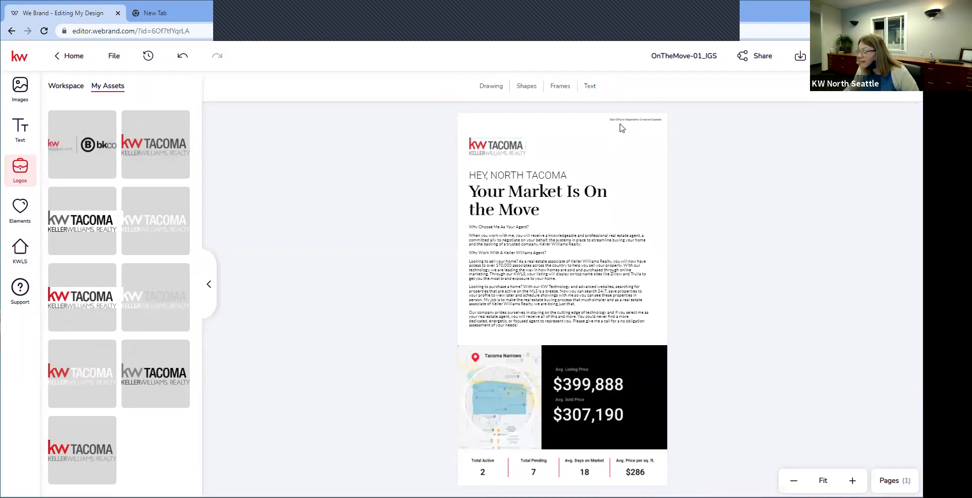
pyautogui.click(665, 125)
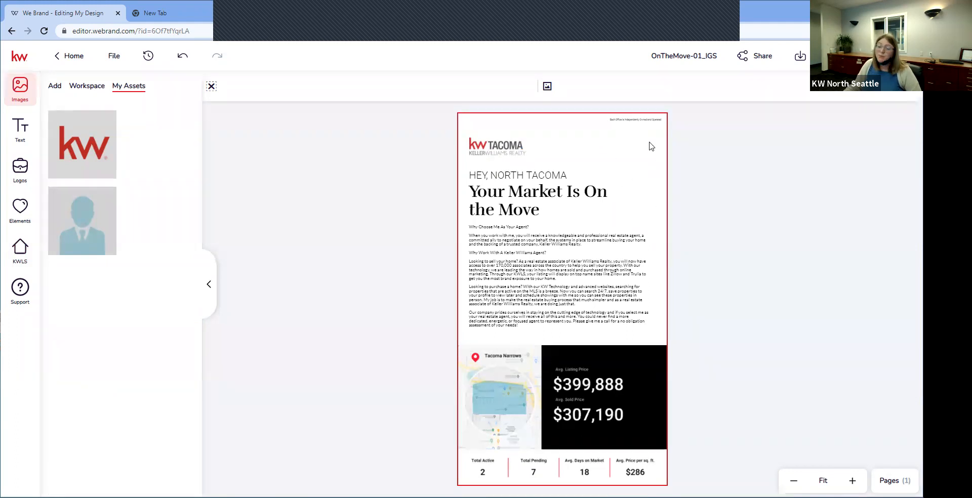
pyautogui.moveTo(94, 203); pyautogui.dragTo(498, 166)
pyautogui.moveTo(76, 209)
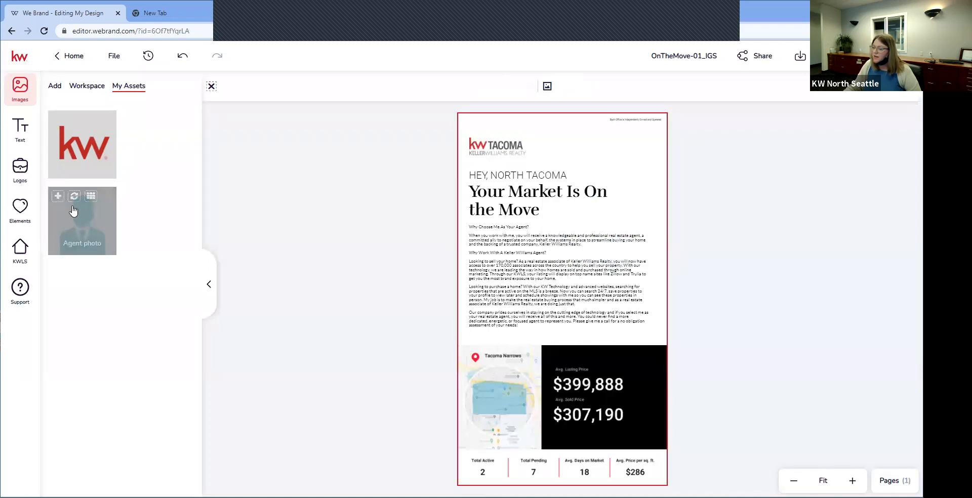
pyautogui.click(58, 199)
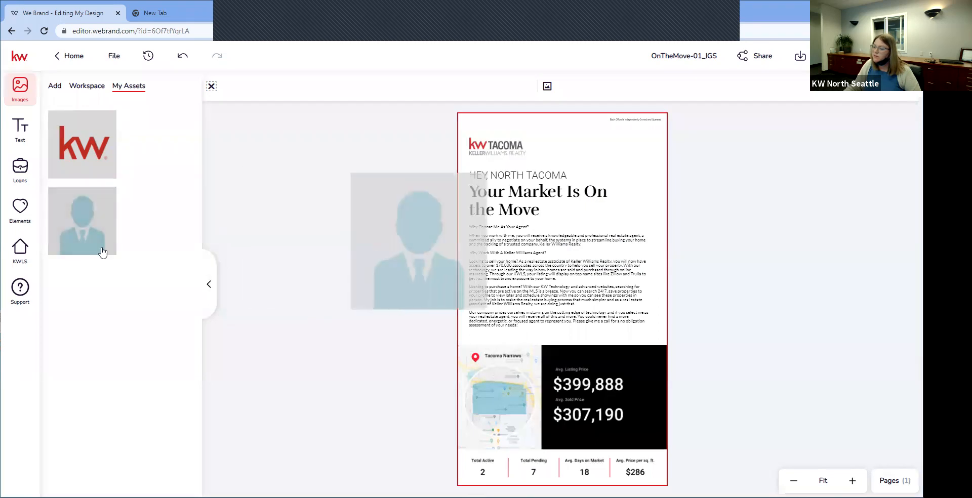
pyautogui.moveTo(630, 158); pyautogui.dragTo(632, 244)
pyautogui.click(619, 130)
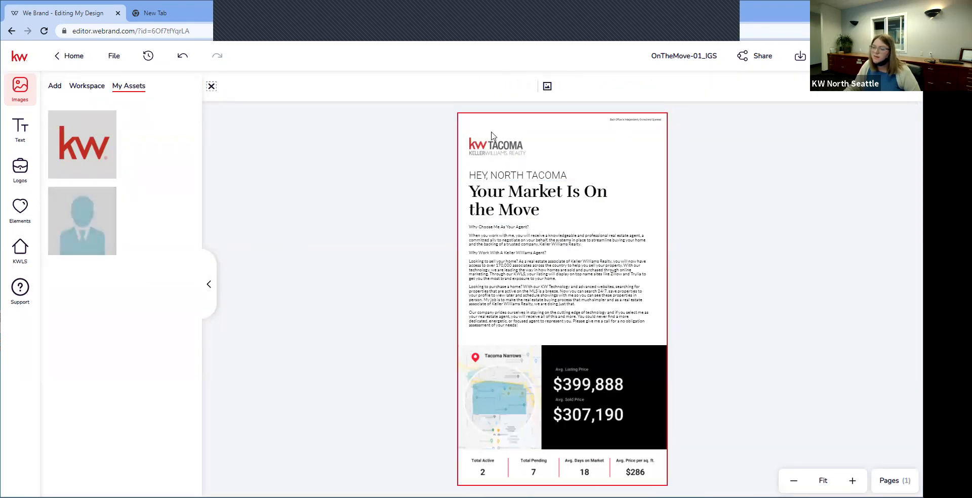
pyautogui.moveTo(81, 208)
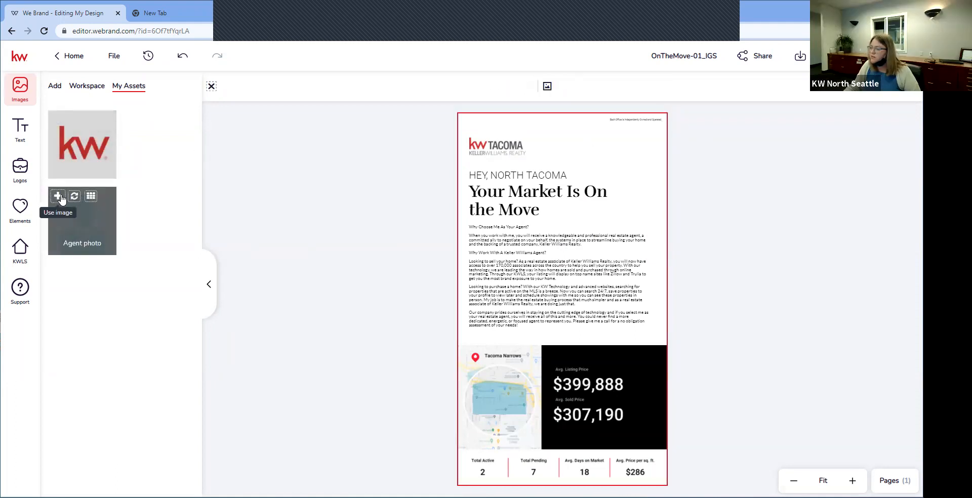
pyautogui.click(547, 87)
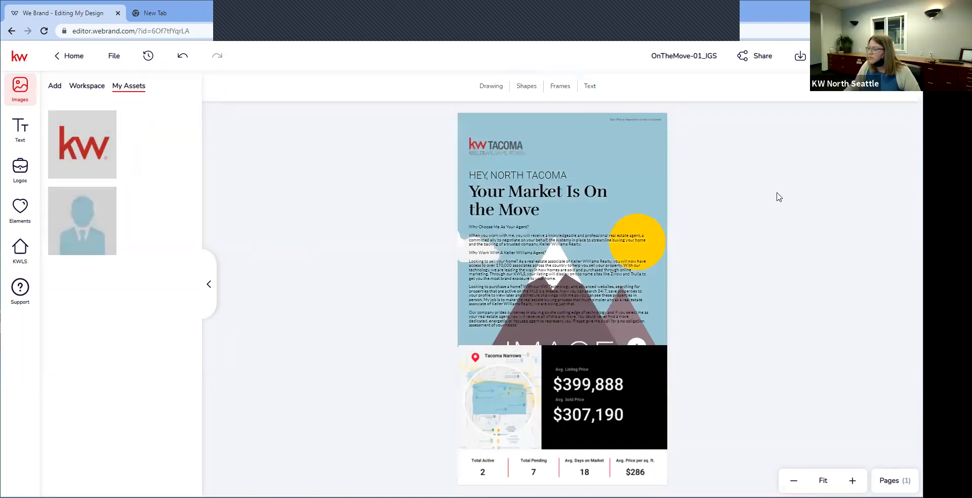
pyautogui.click(182, 59)
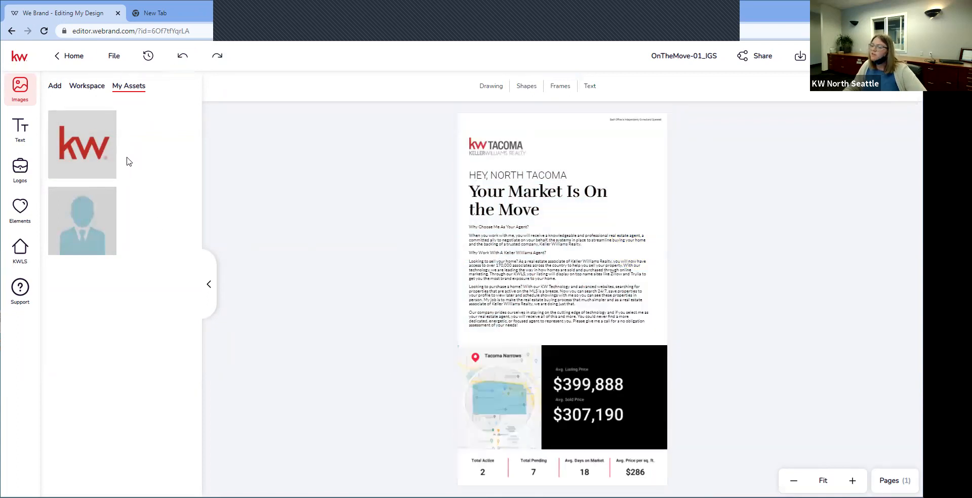
pyautogui.click(648, 173)
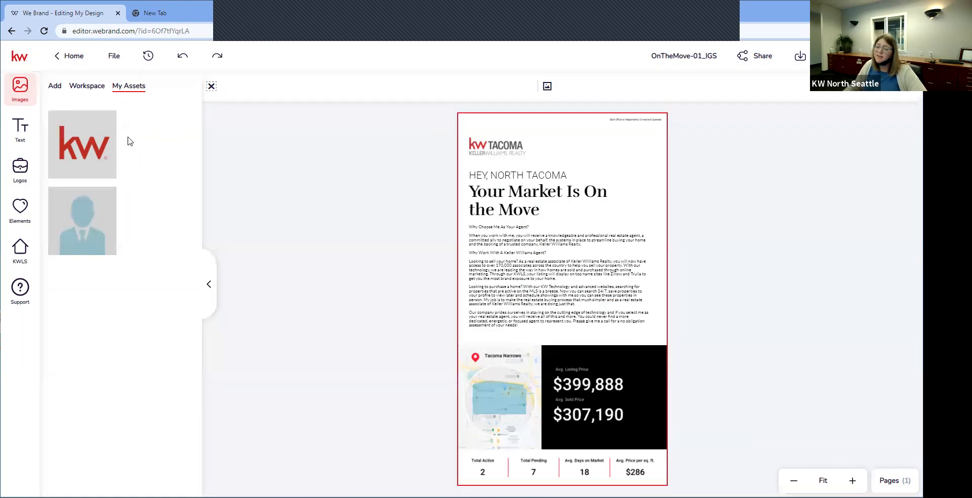
pyautogui.click(59, 65)
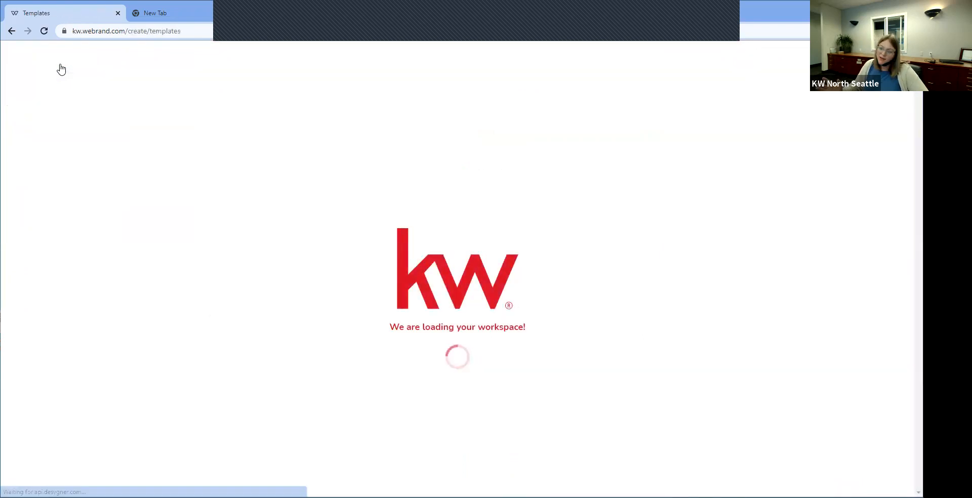
# Step: Go to agent.kw.com, open the Designs library and start a new design
pyautogui.click(143, 30)
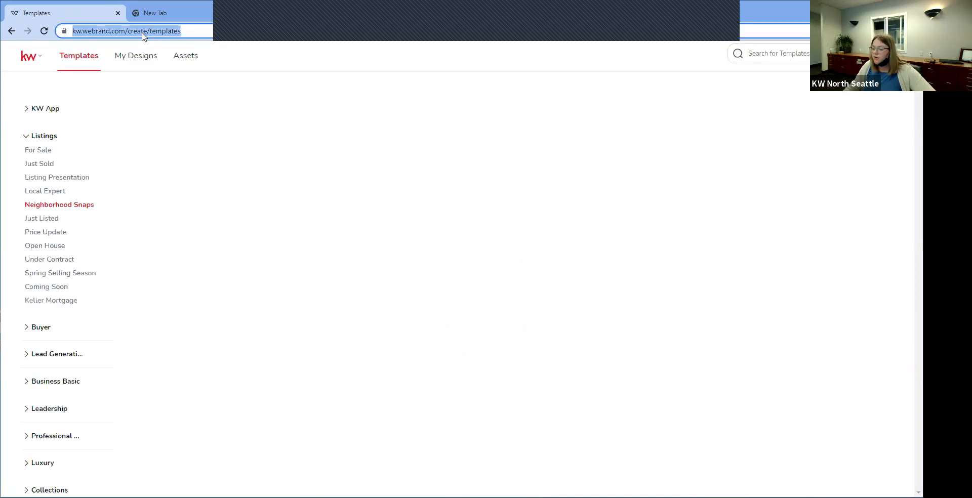
pyautogui.write('agen')
pyautogui.press('Return')
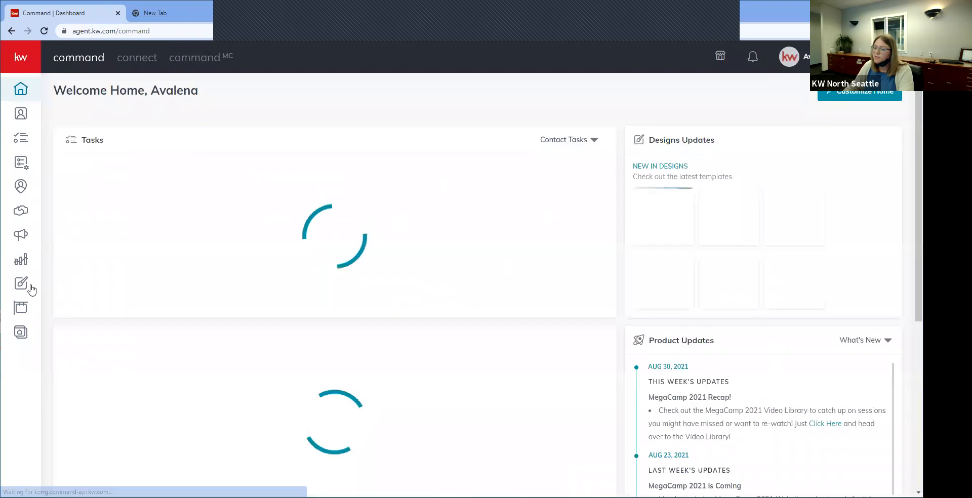
pyautogui.click(25, 286)
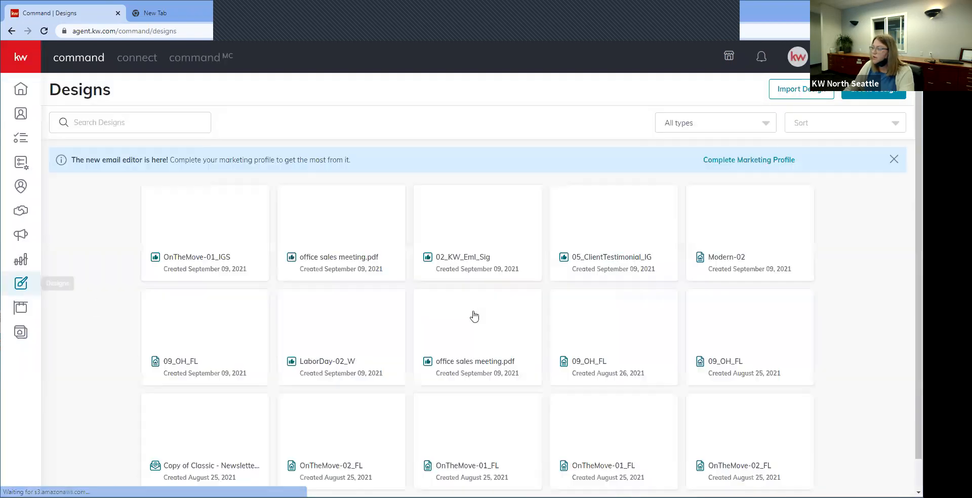
pyautogui.click(881, 92)
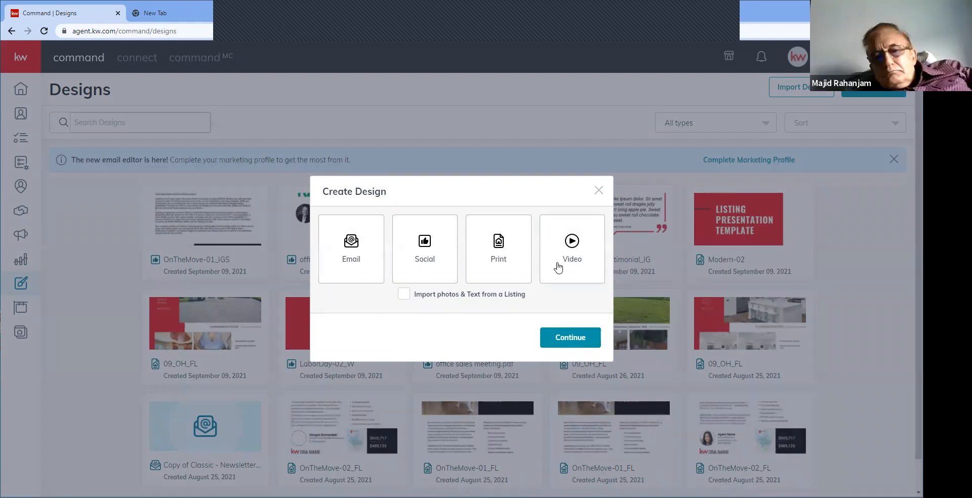
# Step: Choose a Video design, search 'Tacoma' and select Tacoma Narrows as the neighborhood
pyautogui.click(558, 266)
pyautogui.click(566, 341)
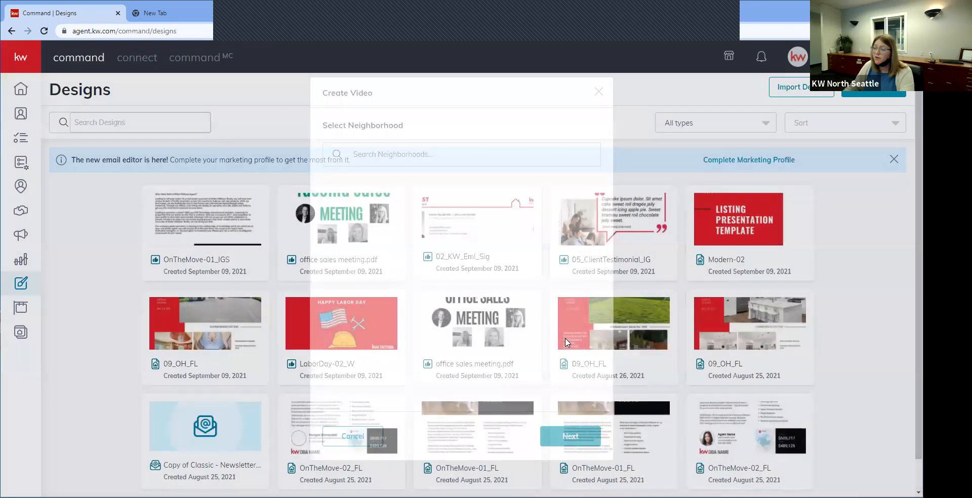
pyautogui.click(462, 158)
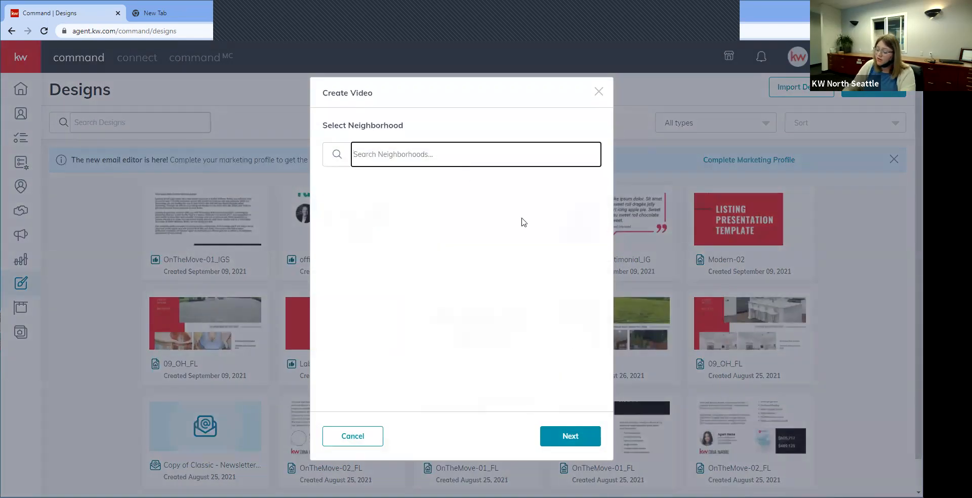
pyautogui.write('Tac')
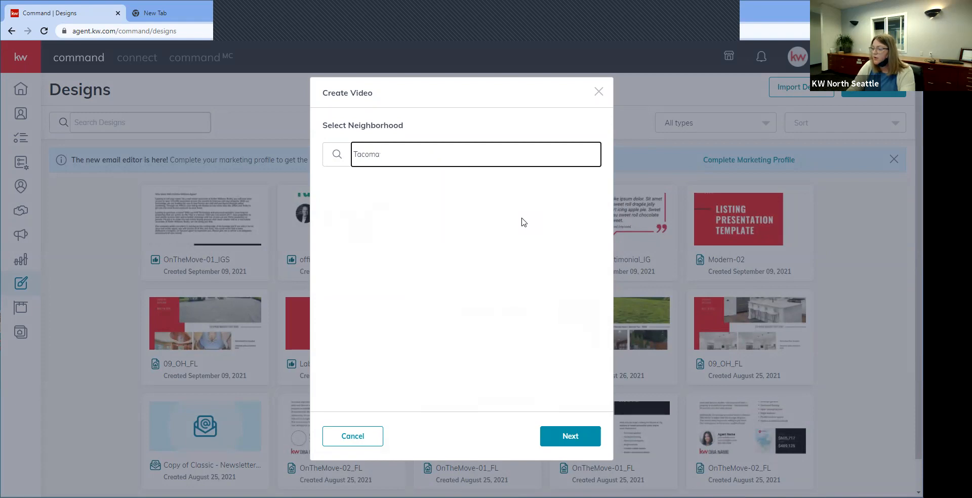
pyautogui.write('oma')
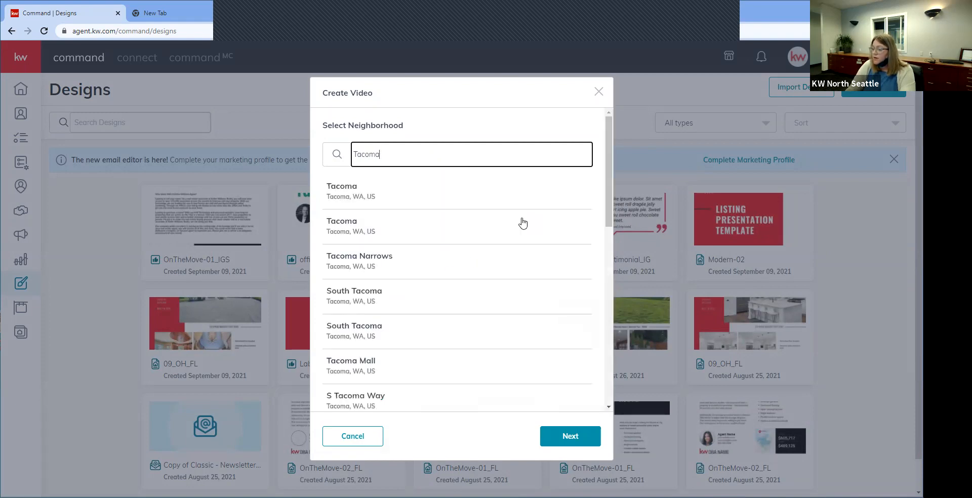
pyautogui.click(411, 269)
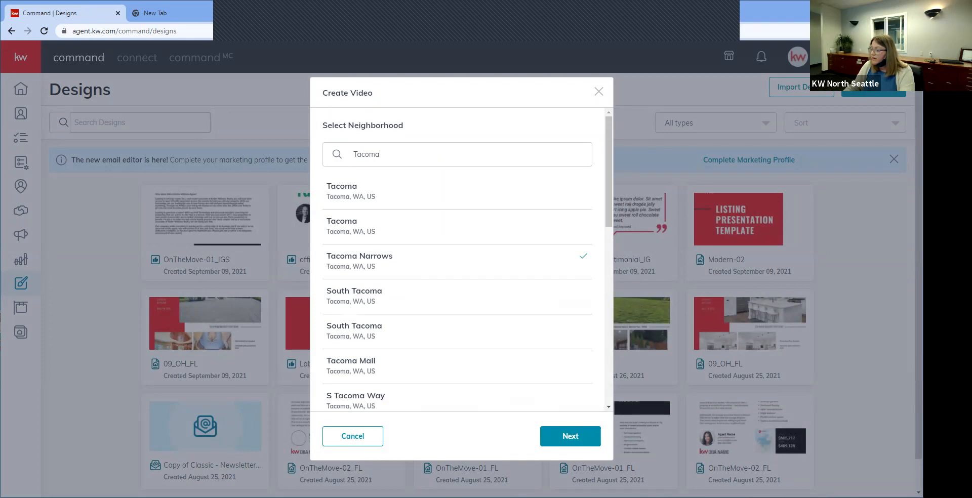
pyautogui.click(570, 438)
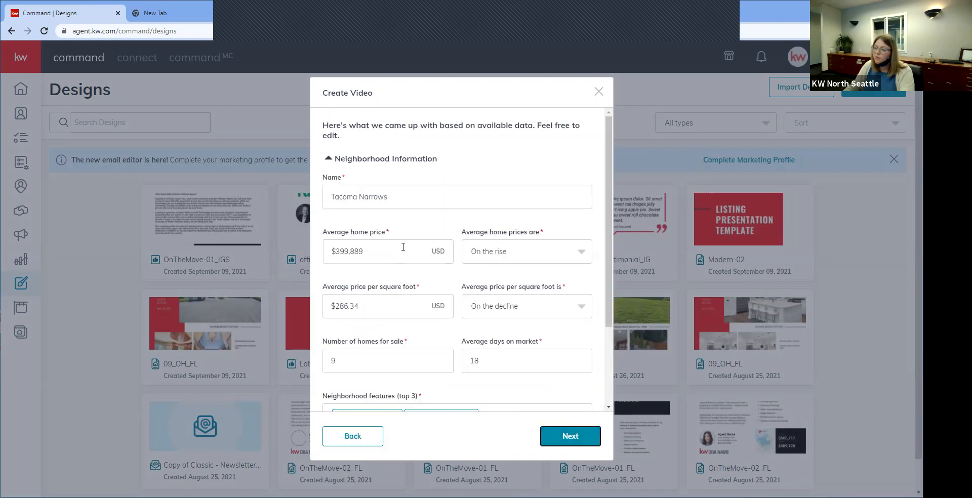
# Step: Change the average home price entry to 40,000
pyautogui.click(369, 246)
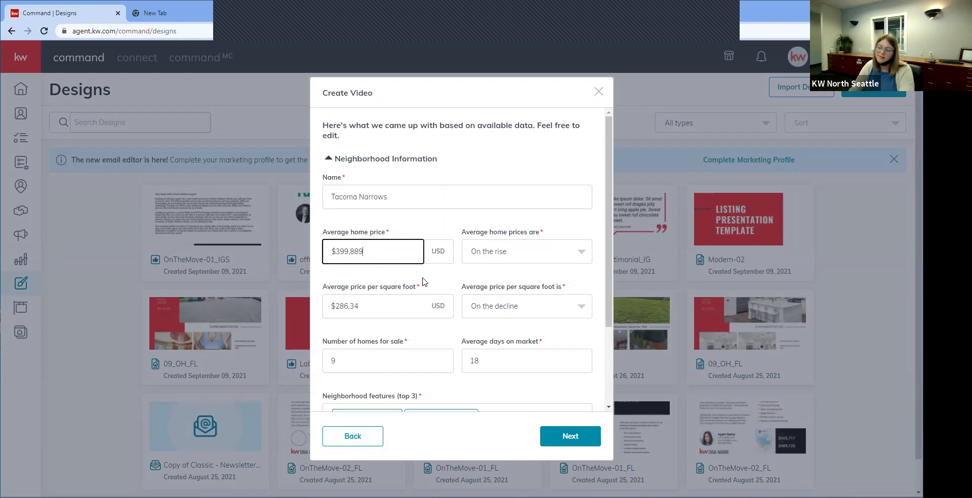
pyautogui.press('BackSpace')
pyautogui.press('BackSpace')
pyautogui.press('BackSpace')
pyautogui.press('BackSpace')
pyautogui.press('BackSpace')
pyautogui.write('40,00')
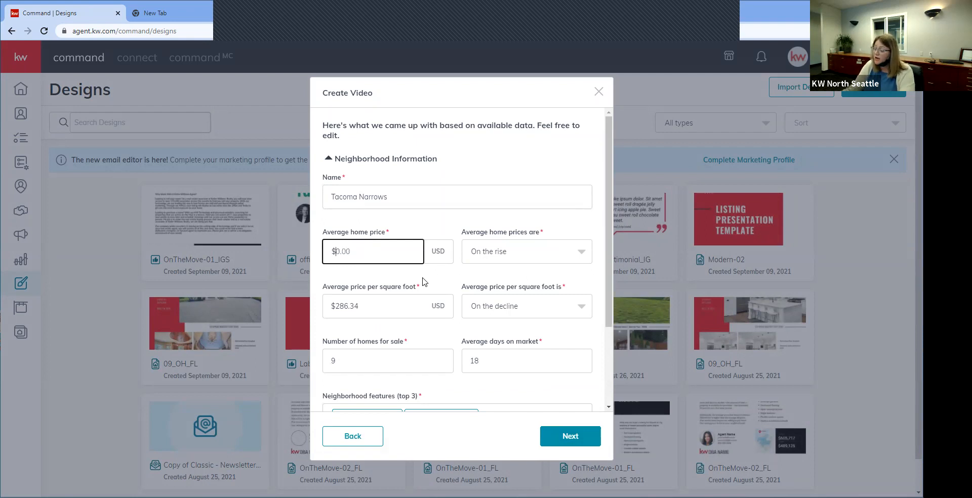
pyautogui.write('00,000')
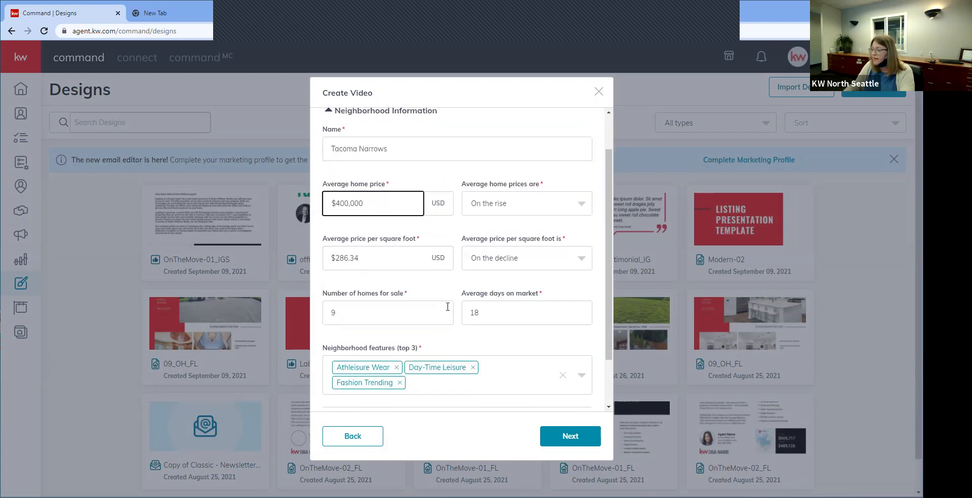
pyautogui.scroll(-1, 433, 284)
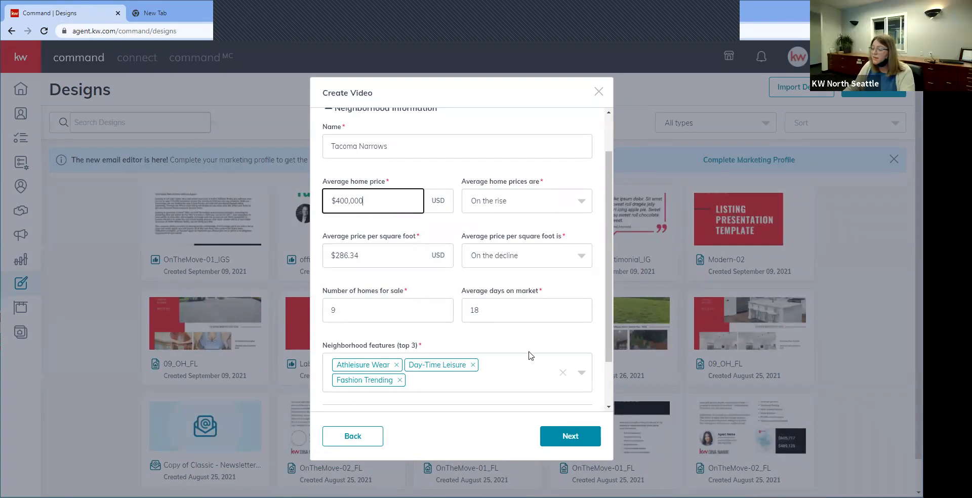
pyautogui.scroll(-1, 528, 329)
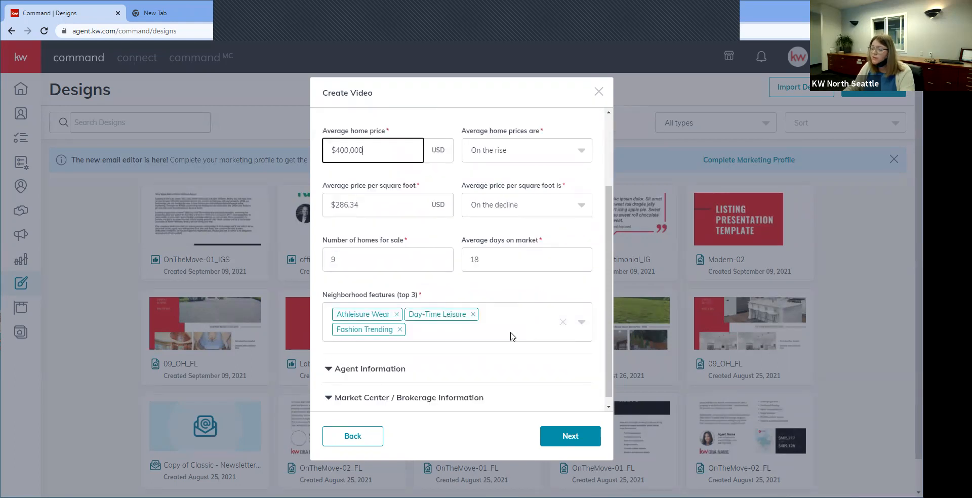
# Step: Replace Fashion Trending with Coffee Culture alongside Athleisure Wear and Day-Time Leisure
pyautogui.click(452, 333)
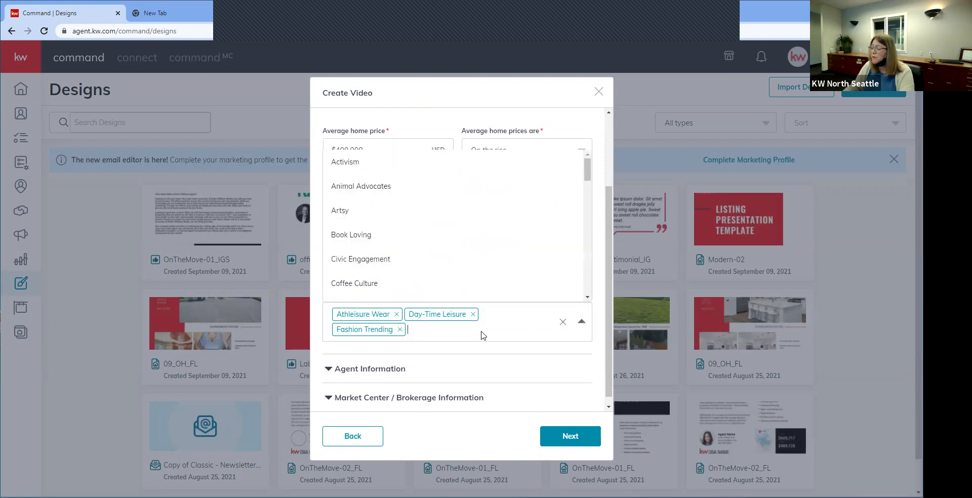
pyautogui.click(368, 288)
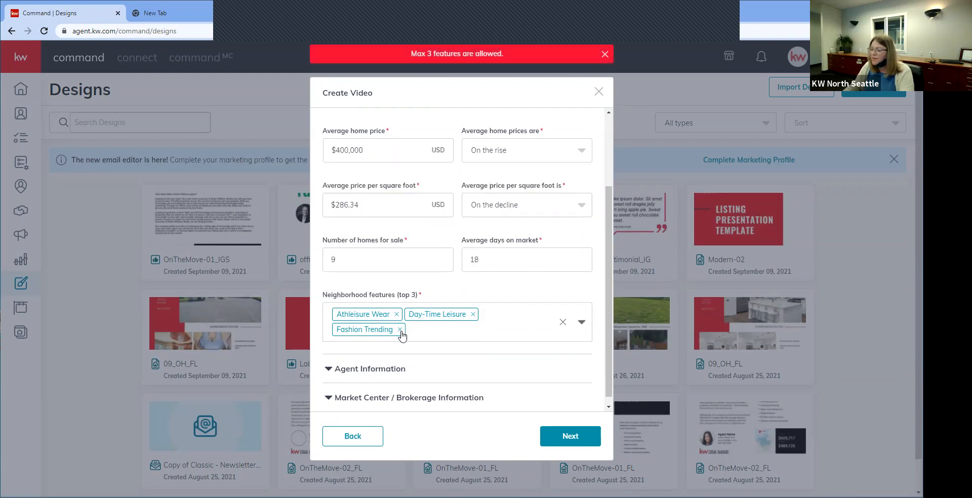
pyautogui.click(400, 330)
pyautogui.click(500, 322)
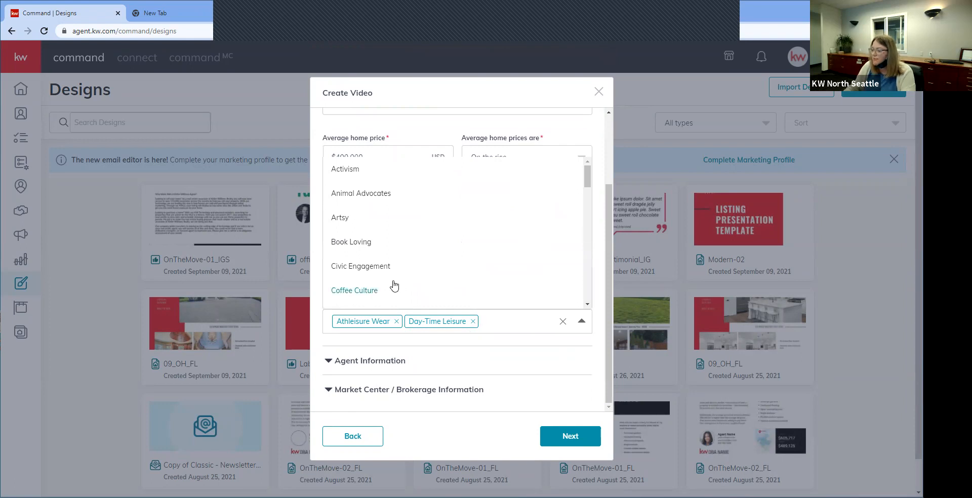
pyautogui.click(369, 291)
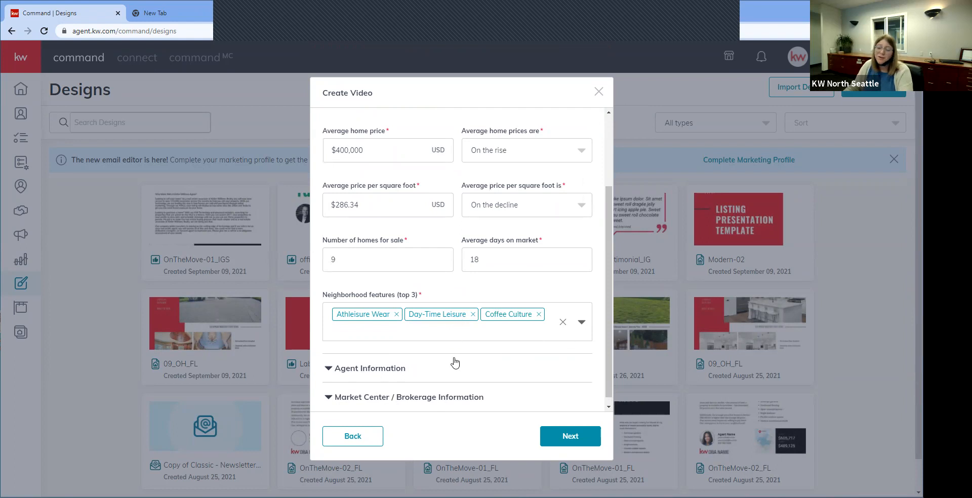
pyautogui.click(423, 368)
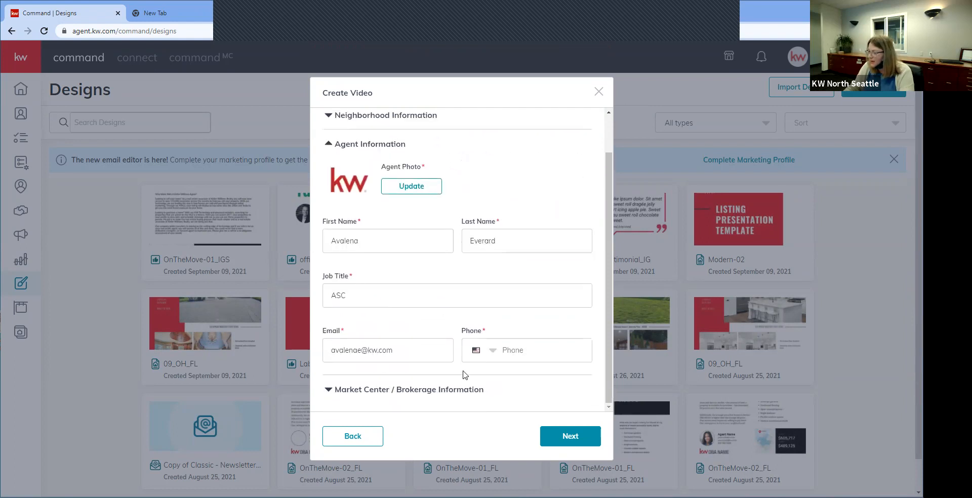
# Step: Review the agent and brokerage license fields, then generate the Tacoma Narrows video
pyautogui.click(450, 391)
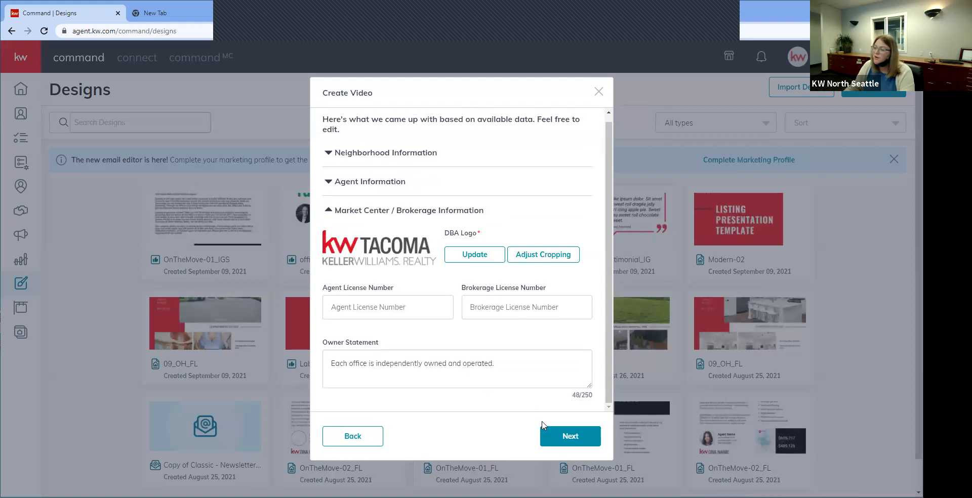
pyautogui.click(390, 301)
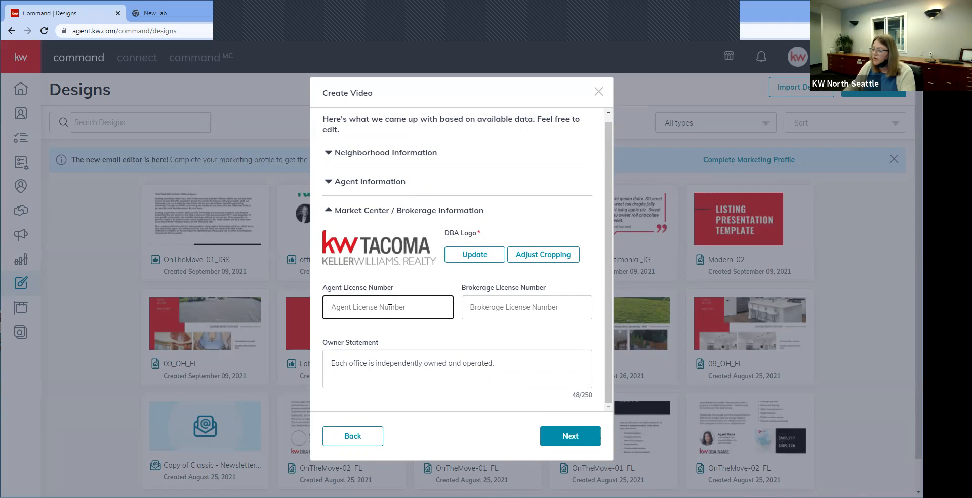
pyautogui.click(569, 314)
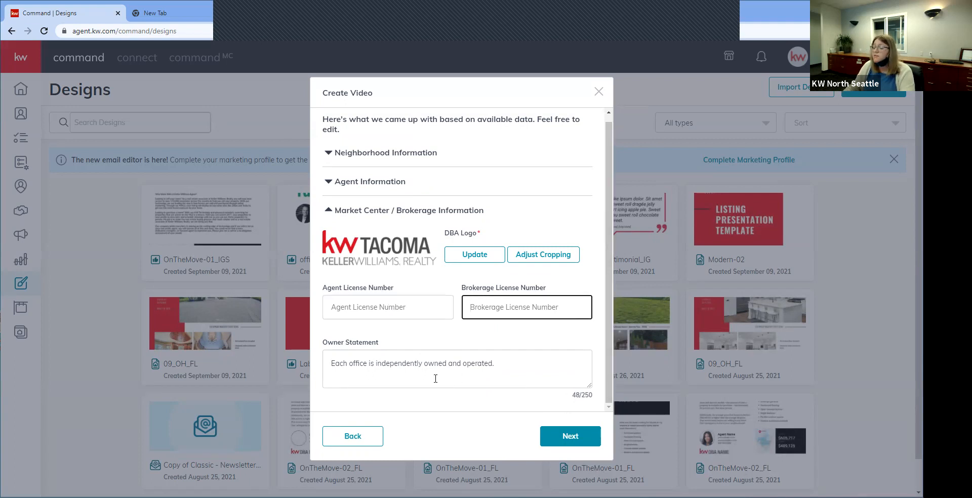
pyautogui.click(566, 440)
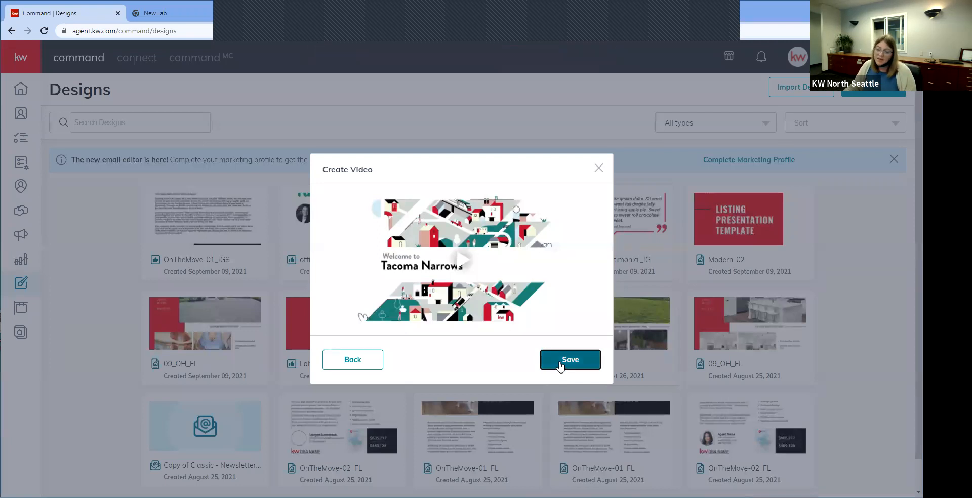
# Step: Play the Tacoma Narrows preview to its closing agent card with the KW TACOMA logo
pyautogui.click(462, 260)
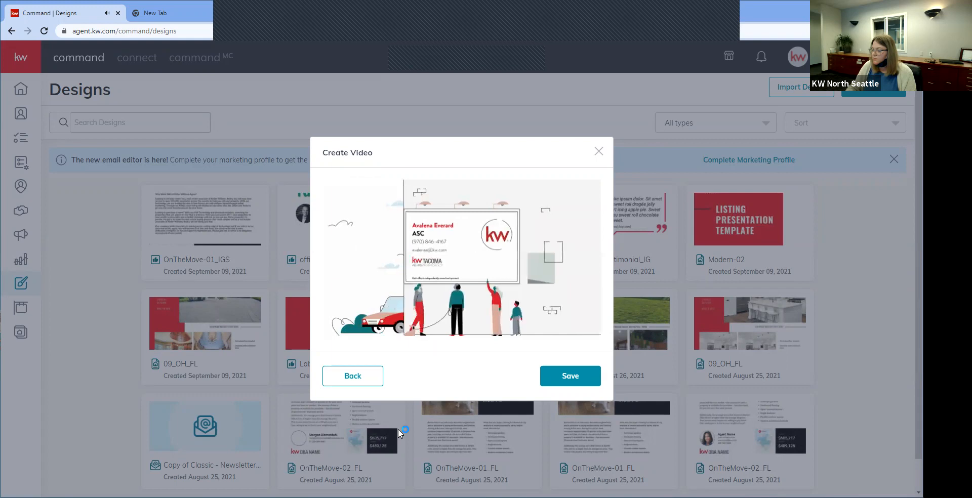
pyautogui.moveTo(419, 311)
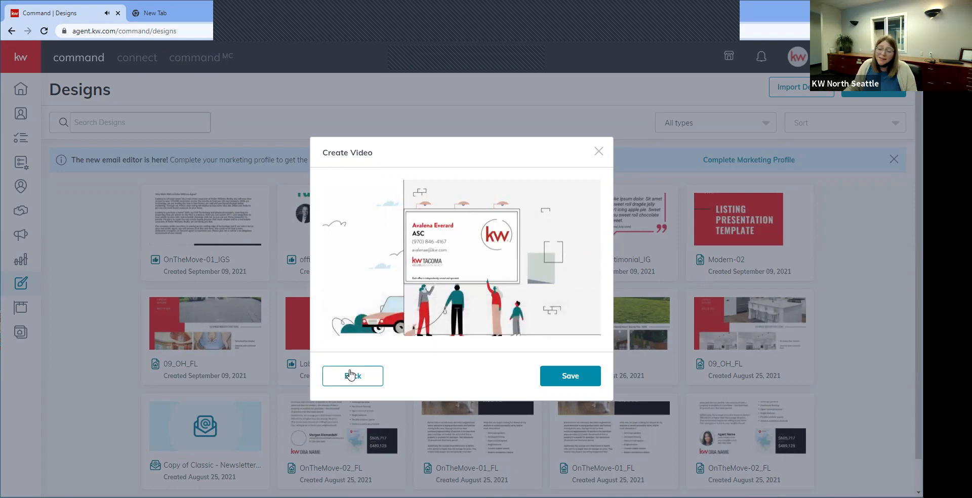
# Step: Save the Welcome to Tacoma Narrows neighborhood video
pyautogui.click(585, 379)
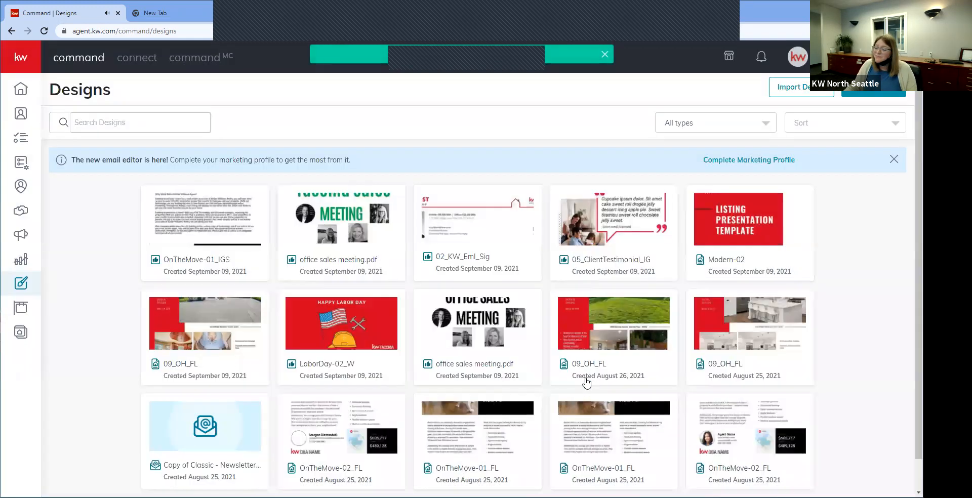
pyautogui.scroll(-1, 586, 383)
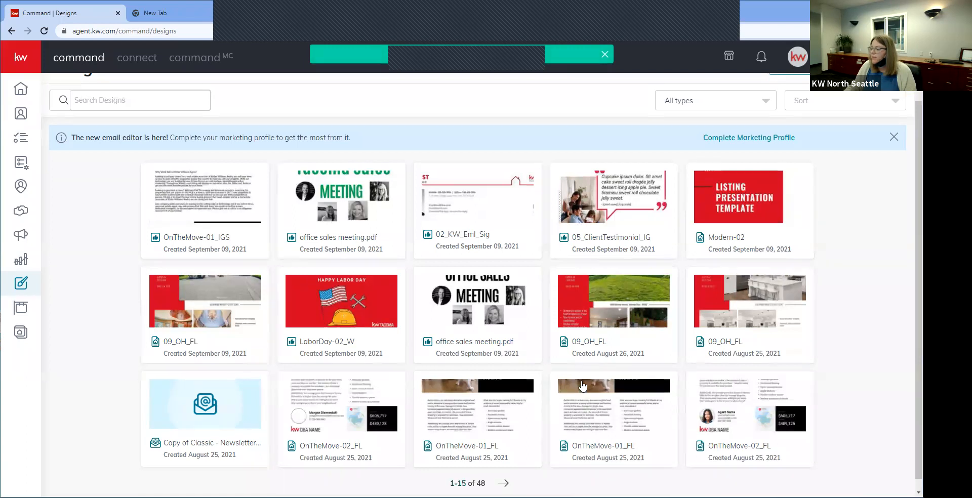
pyautogui.scroll(1, 582, 386)
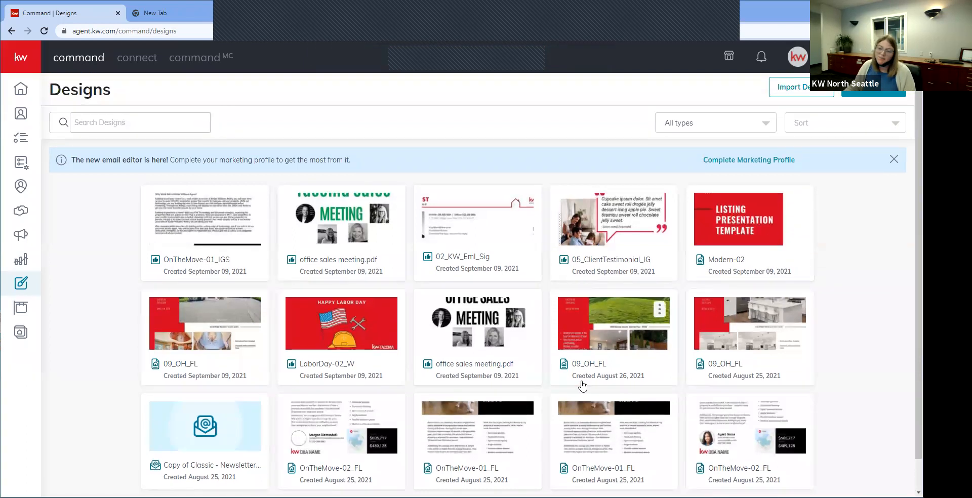
pyautogui.scroll(-1, 582, 386)
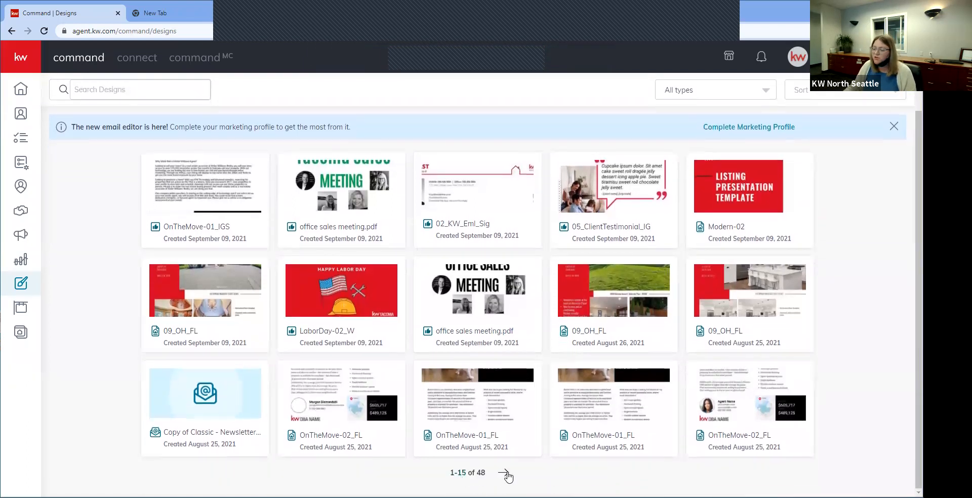
# Step: Page the Designs library to the last page, then back to designs 31–45 of 48
pyautogui.click(506, 473)
pyautogui.click(510, 473)
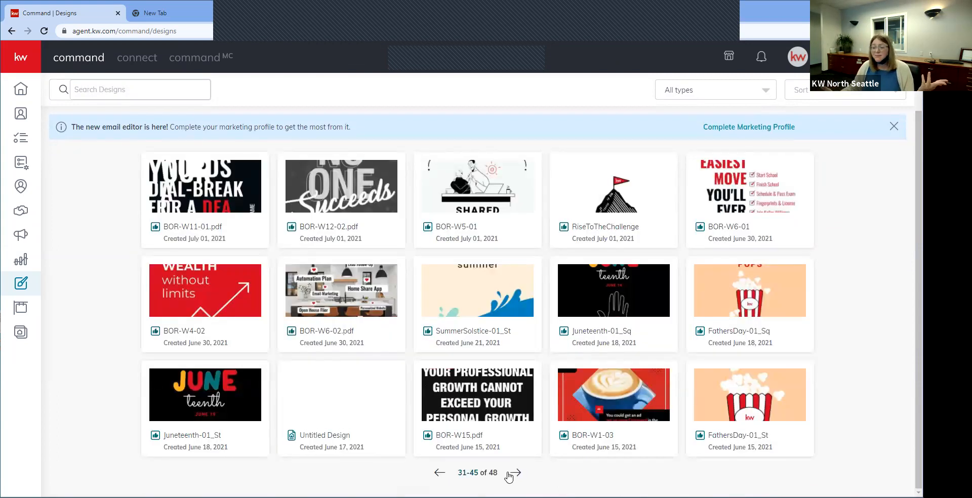
pyautogui.click(511, 474)
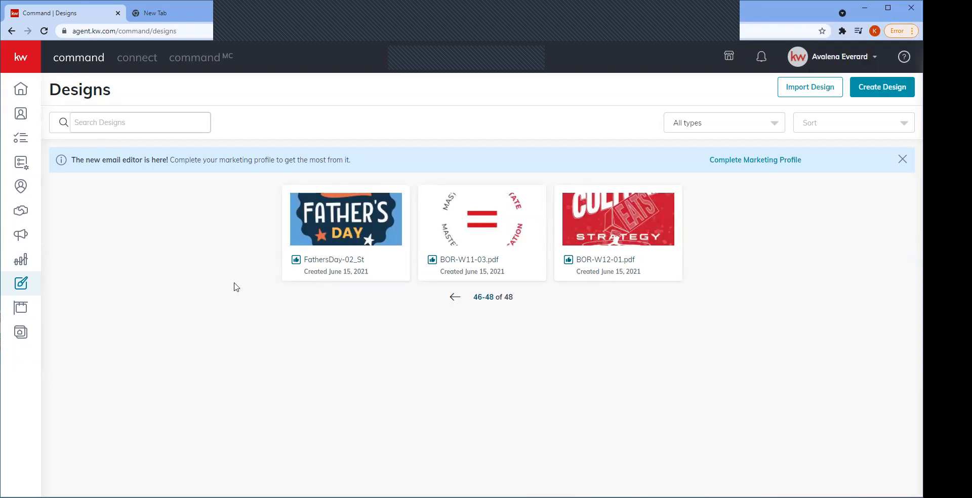
pyautogui.click(455, 299)
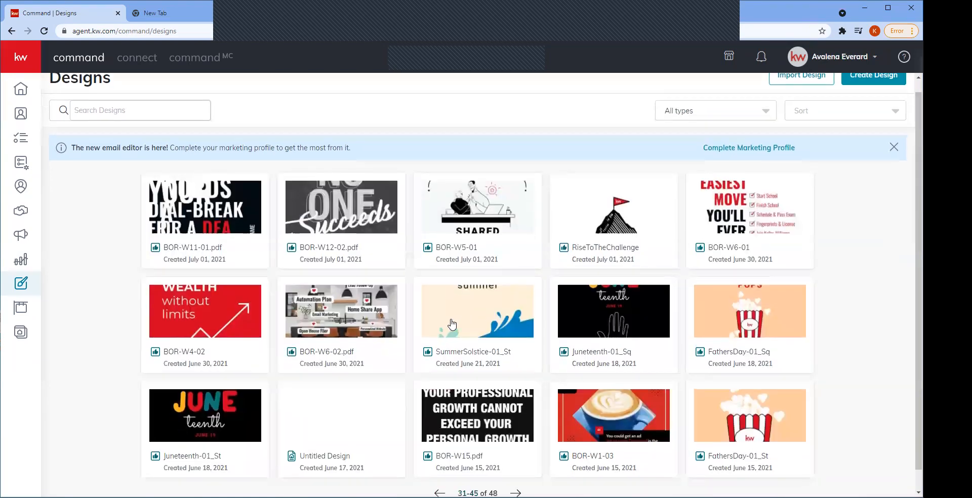
pyautogui.scroll(-1, 452, 325)
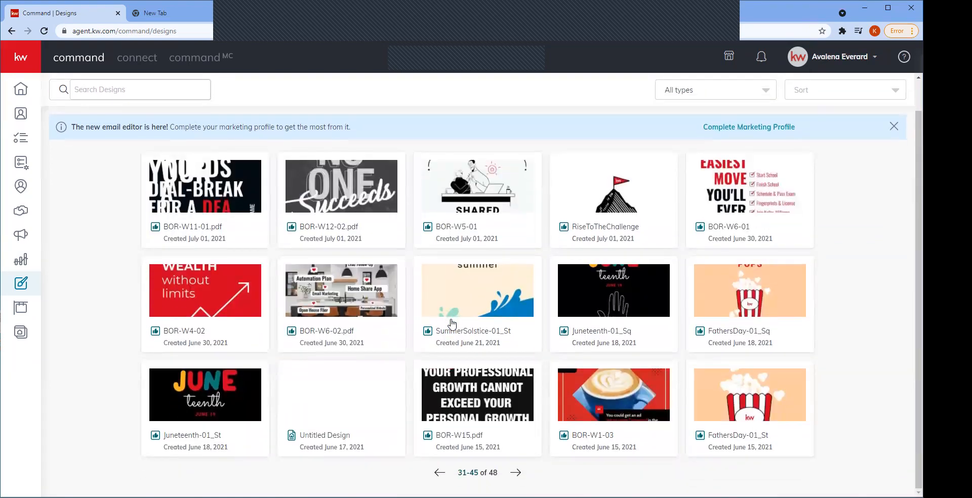
pyautogui.scroll(1, 104, 243)
# Step: Create a Print design from the OnTheMove-01_DH Neighborhood Snaps template
pyautogui.click(880, 89)
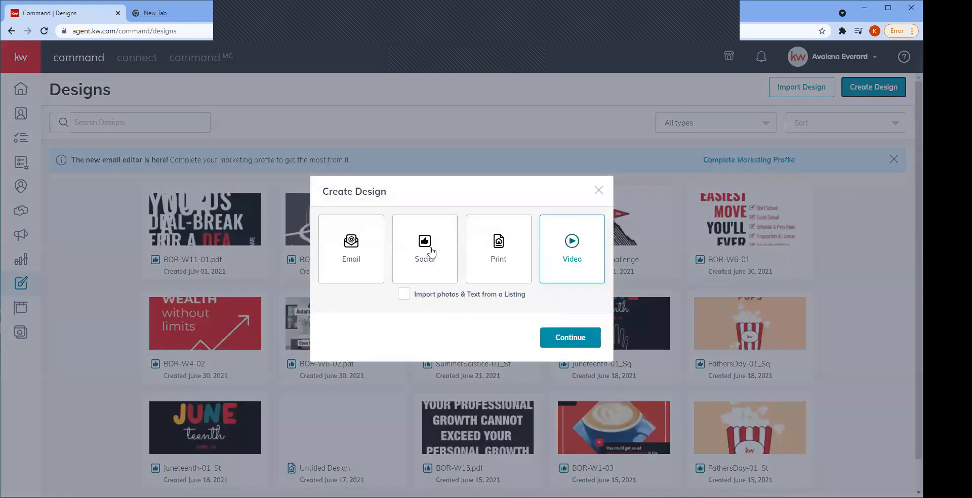
pyautogui.click(504, 273)
pyautogui.click(570, 337)
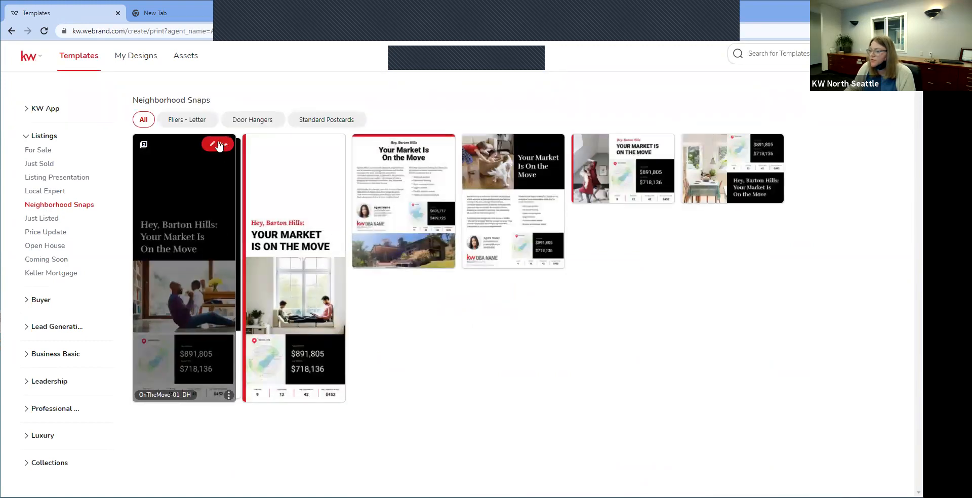
pyautogui.click(220, 146)
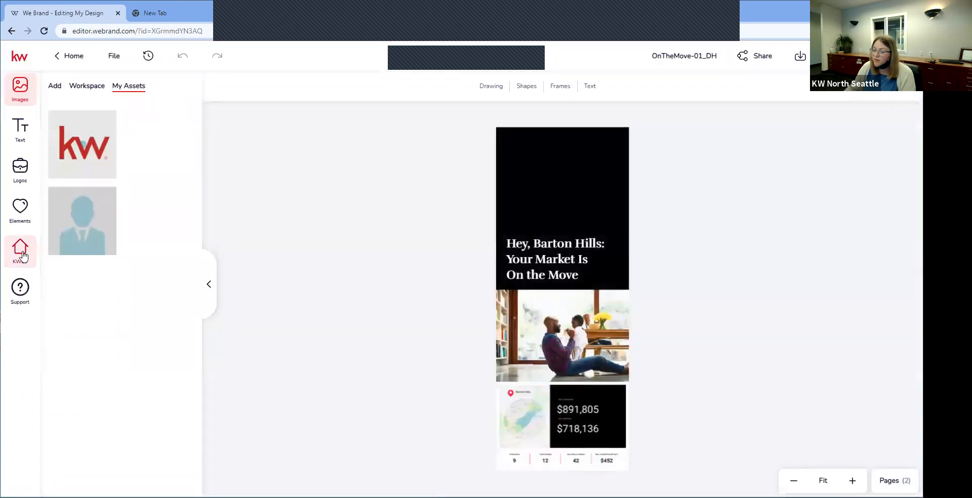
# Step: Open the KWLS panel's Snapshots search and set it to Search by Neighborhood Name
pyautogui.click(21, 253)
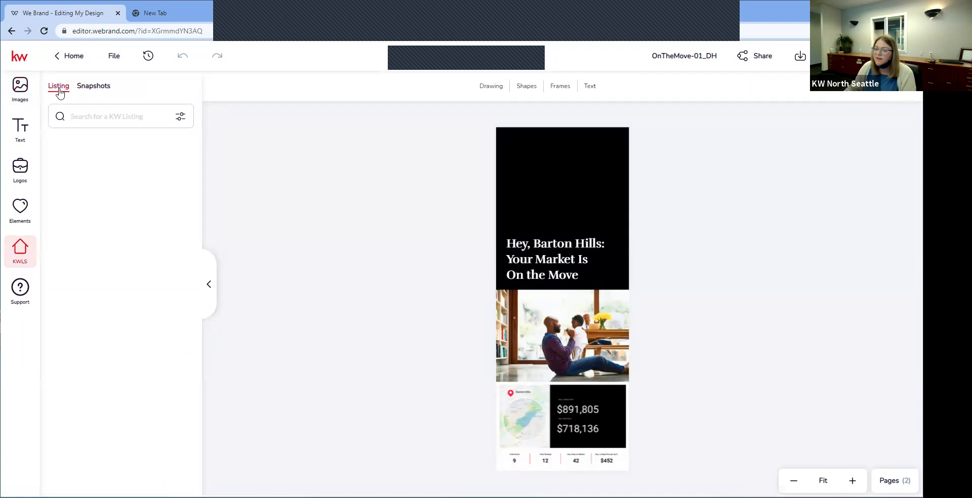
pyautogui.click(91, 87)
pyautogui.click(180, 117)
pyautogui.click(150, 142)
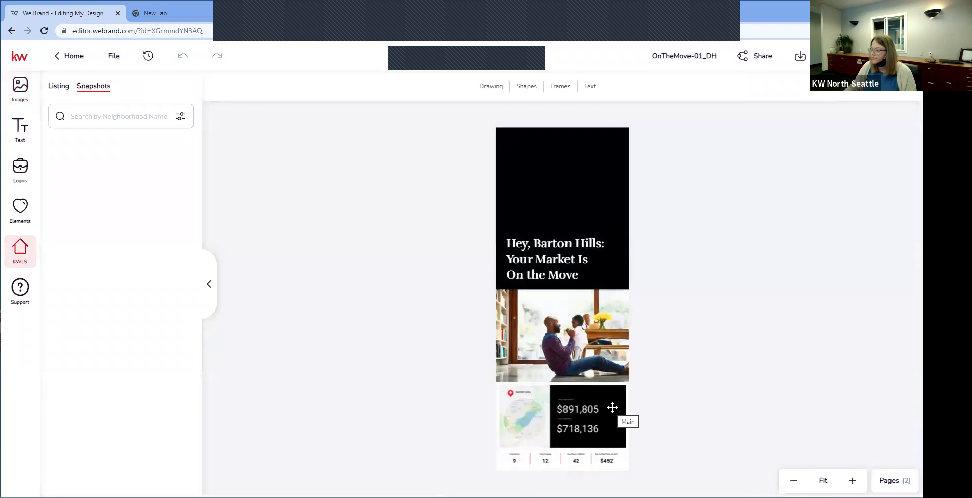
# Step: Go Home to the Neighborhood Snaps flyer and social templates gallery
pyautogui.click(85, 55)
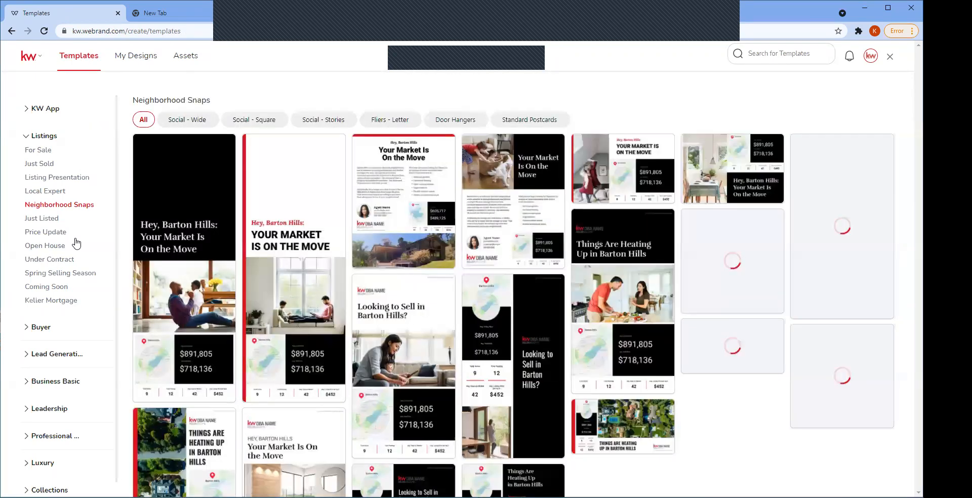
pyautogui.scroll(-1, 304, 412)
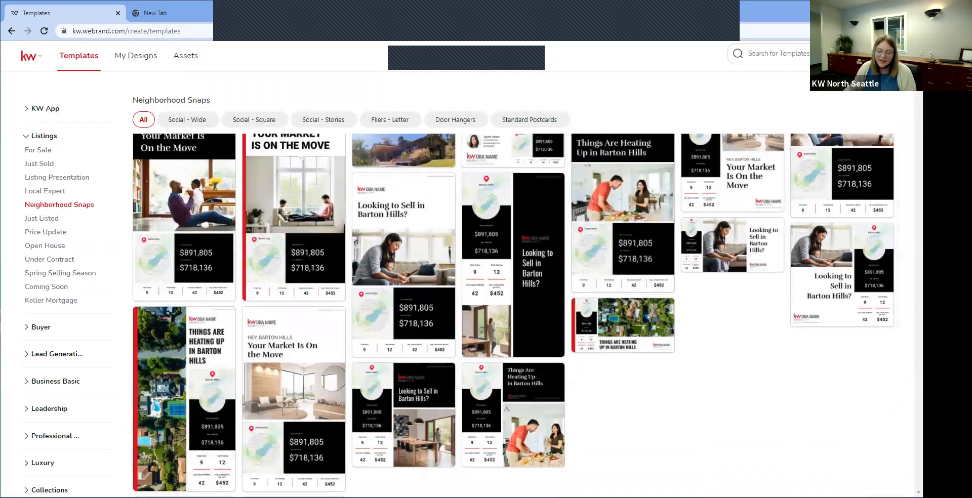